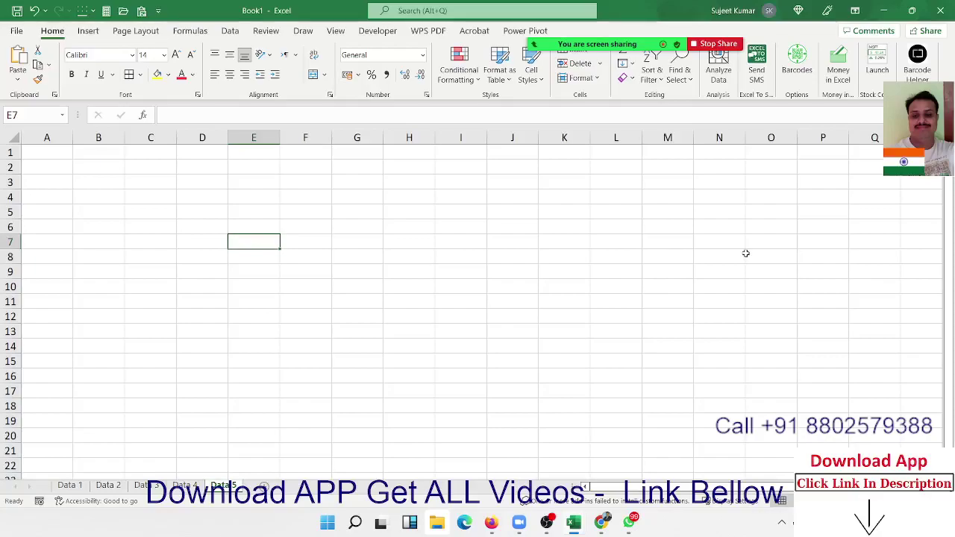
Step: Open the PQ_data workbook from the Recent files list on the File Home page
{"action": "left_click", "coordinate": [181, 209]}
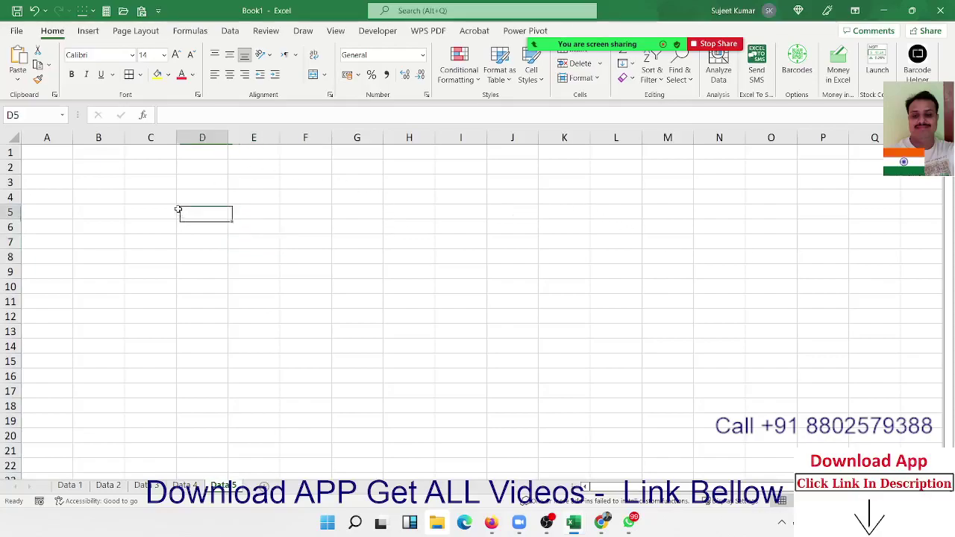
{"action": "left_click", "coordinate": [16, 31]}
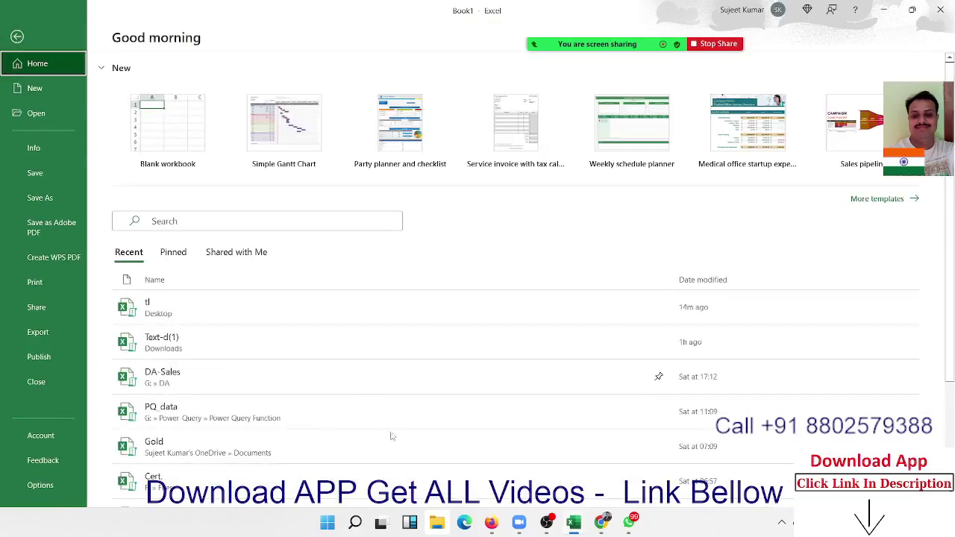
{"action": "scroll", "coordinate": [360, 436], "scroll_direction": "down", "scroll_amount": 3}
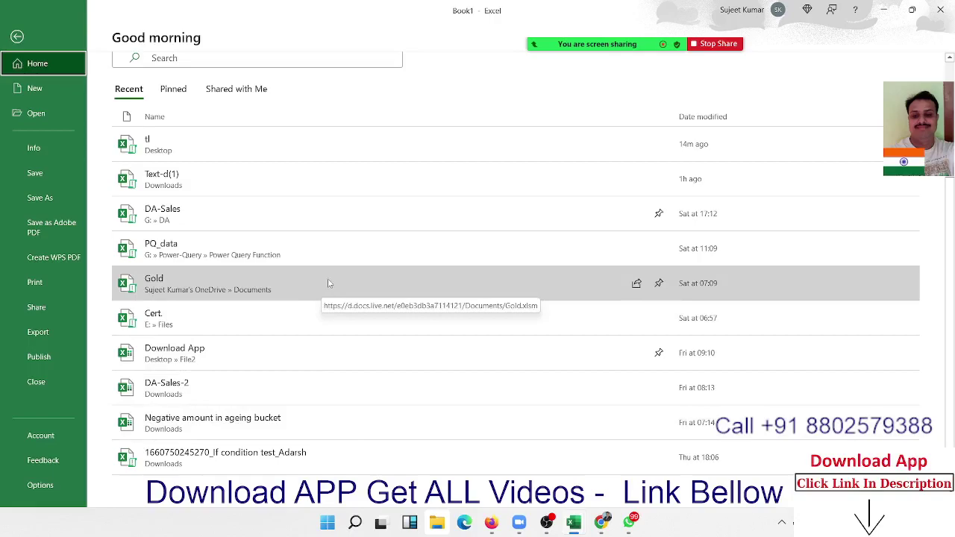
{"action": "left_click", "coordinate": [334, 258]}
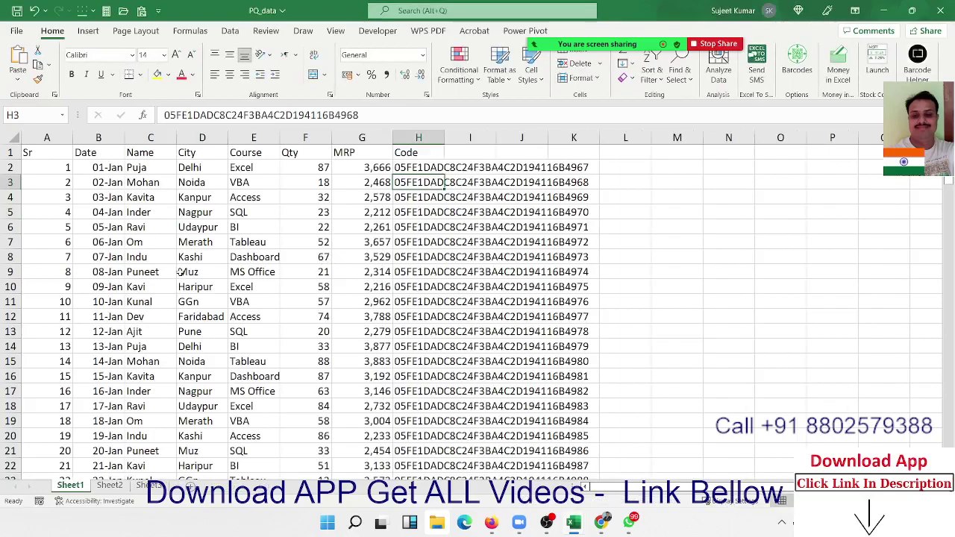
Step: Select the full data range from A1 and insert a PivotTable on a new worksheet
{"action": "left_click", "coordinate": [197, 255]}
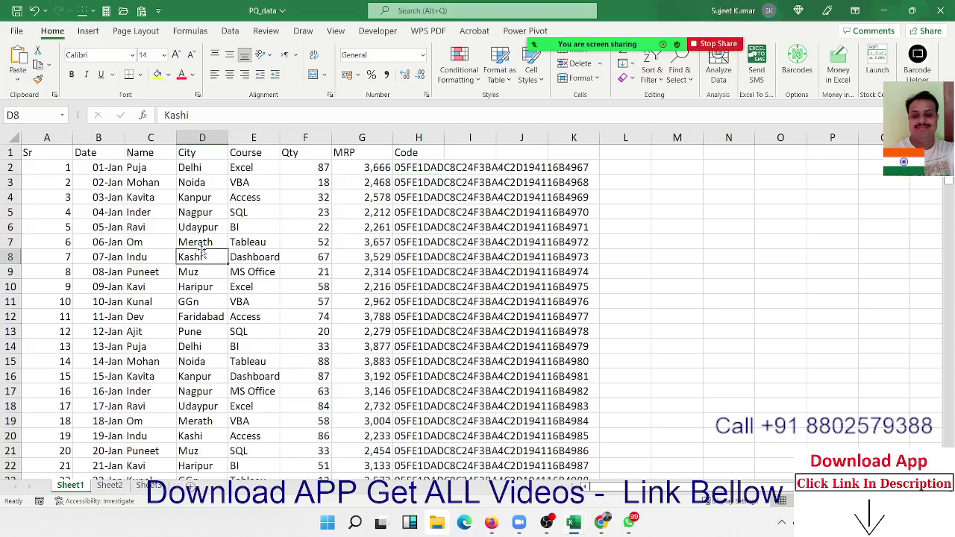
{"action": "key", "text": "ctrl+Home"}
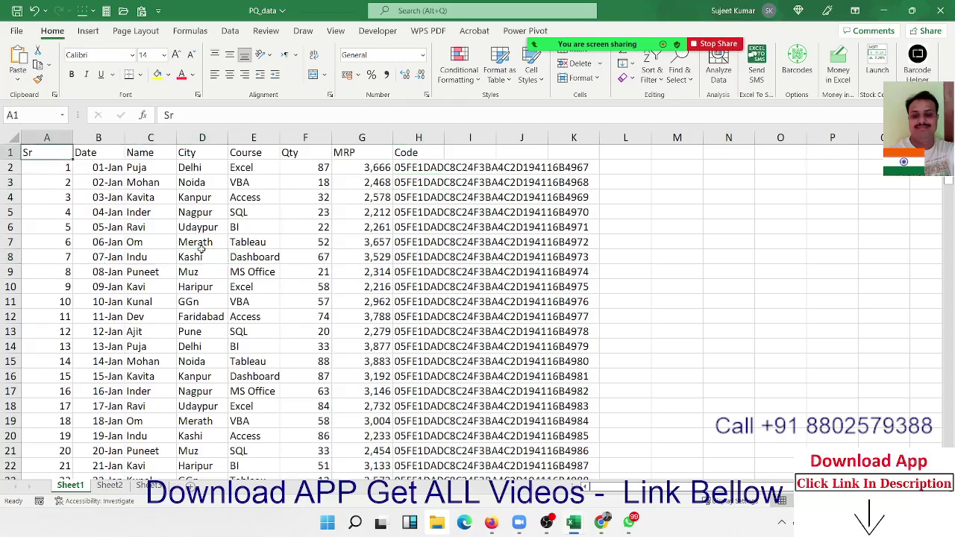
{"action": "key", "text": "ctrl+shift+Right"}
{"action": "key", "text": "ctrl+shift+Down"}
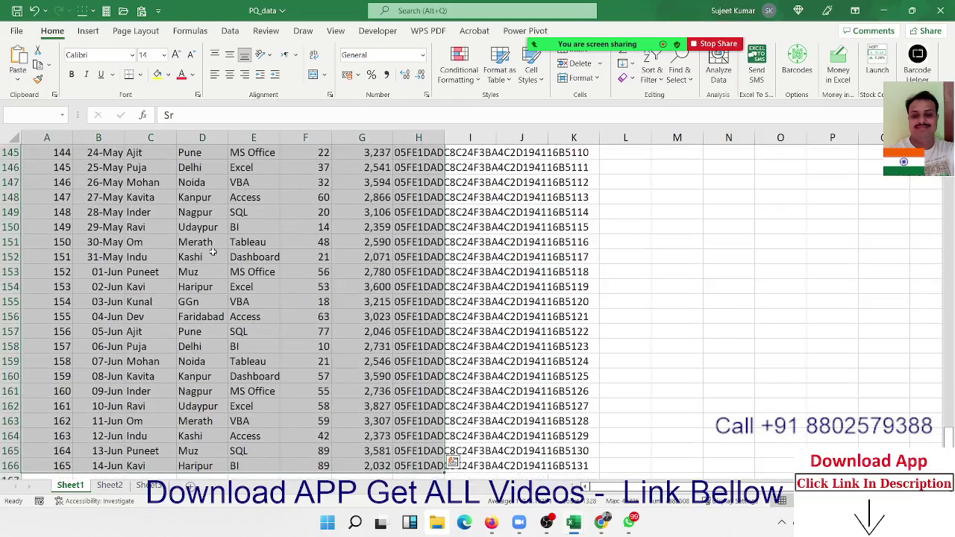
{"action": "left_click", "coordinate": [88, 31]}
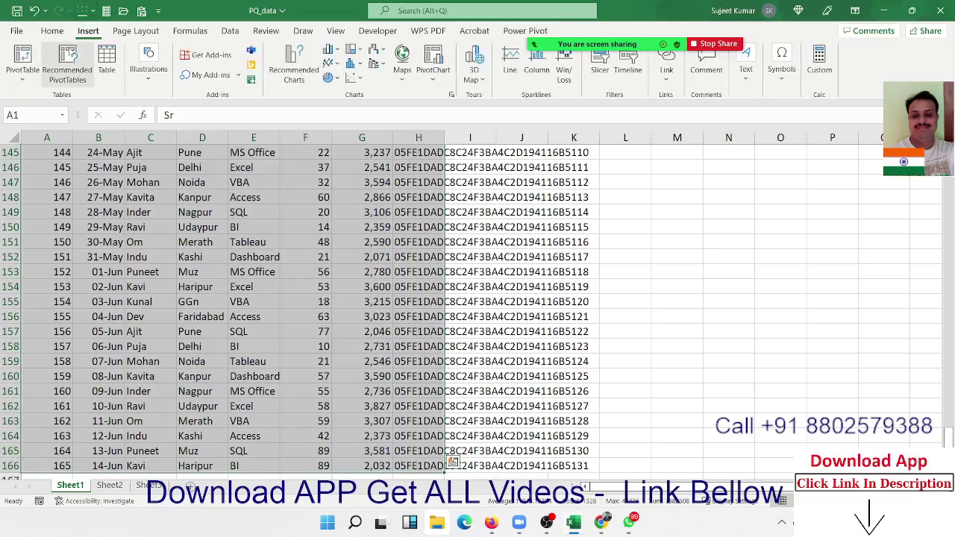
{"action": "left_click", "coordinate": [30, 57]}
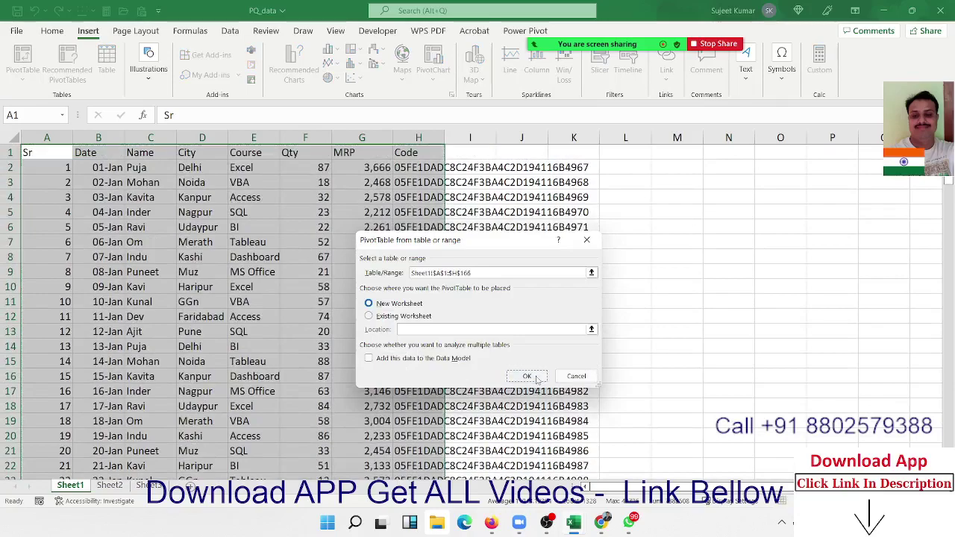
{"action": "left_click", "coordinate": [526, 377]}
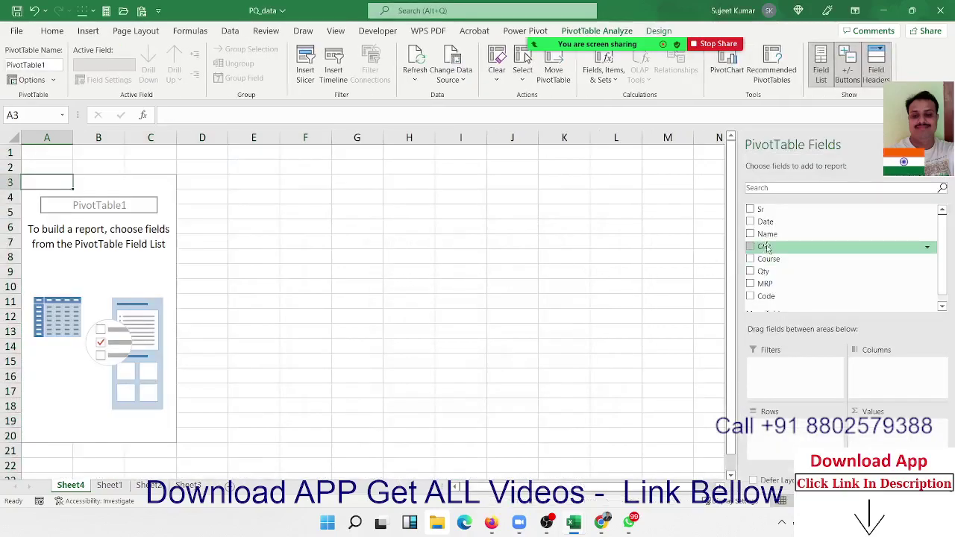
Step: Put Name in Rows and Sum of Qty in Values (total 8318), then return to Sheet1
{"action": "left_click_drag", "start_coordinate": [767, 233], "coordinate": [783, 433]}
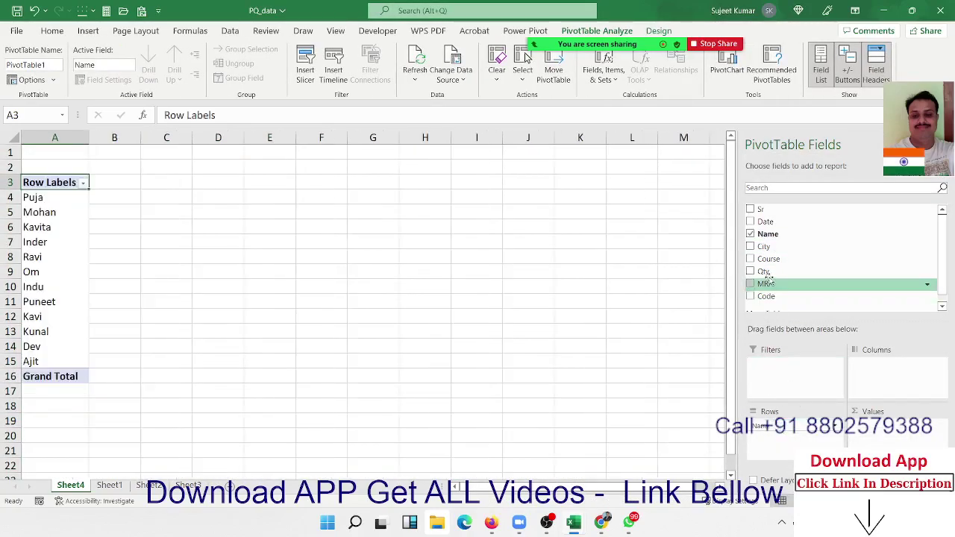
{"action": "left_click_drag", "start_coordinate": [765, 284], "coordinate": [889, 435]}
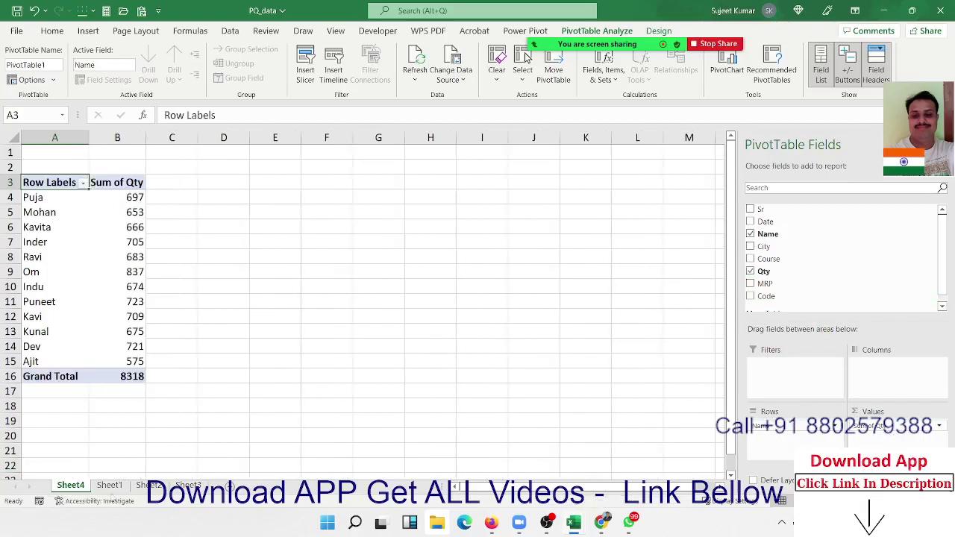
{"action": "left_click", "coordinate": [124, 488]}
{"action": "left_click", "coordinate": [97, 391]}
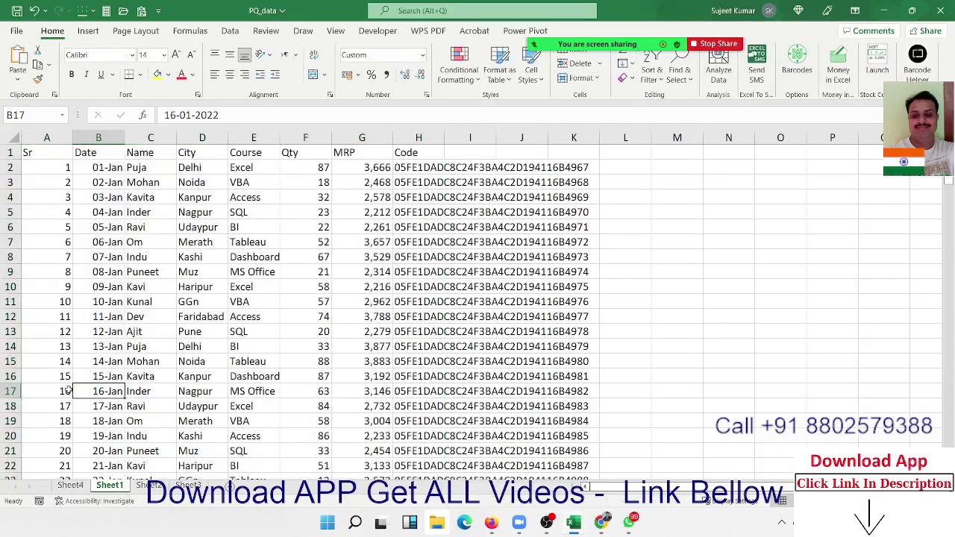
Step: Start row 167 with Sr 166, today's date, the student's name, city Muz and course BI
{"action": "left_click", "coordinate": [64, 392]}
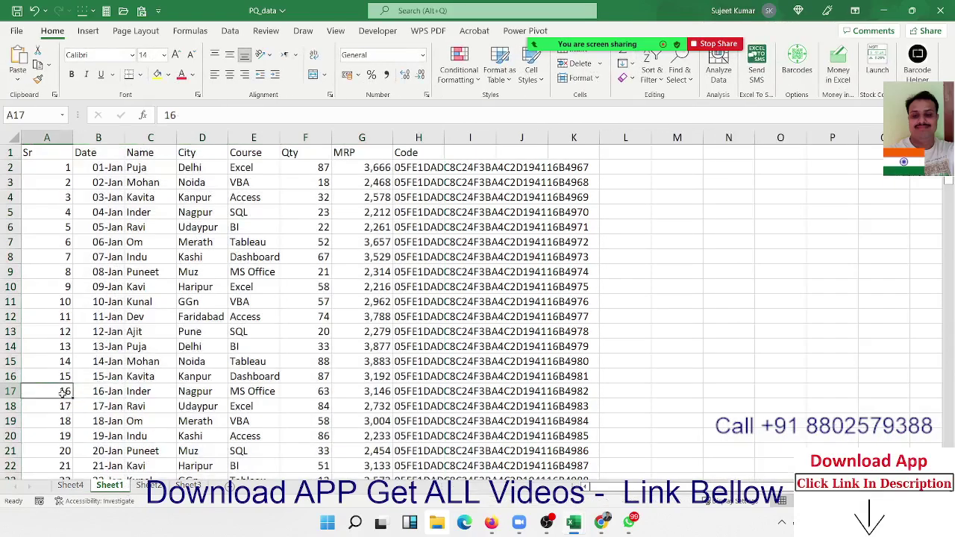
{"action": "key", "text": "ctrl+Down"}
{"action": "key", "text": "Down"}
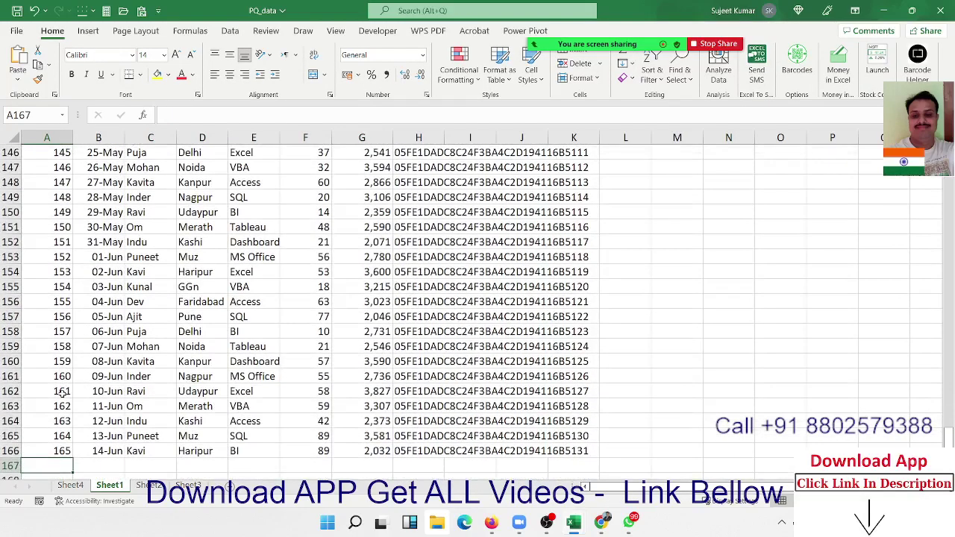
{"action": "type", "text": "166"}
{"action": "key", "text": "Tab"}
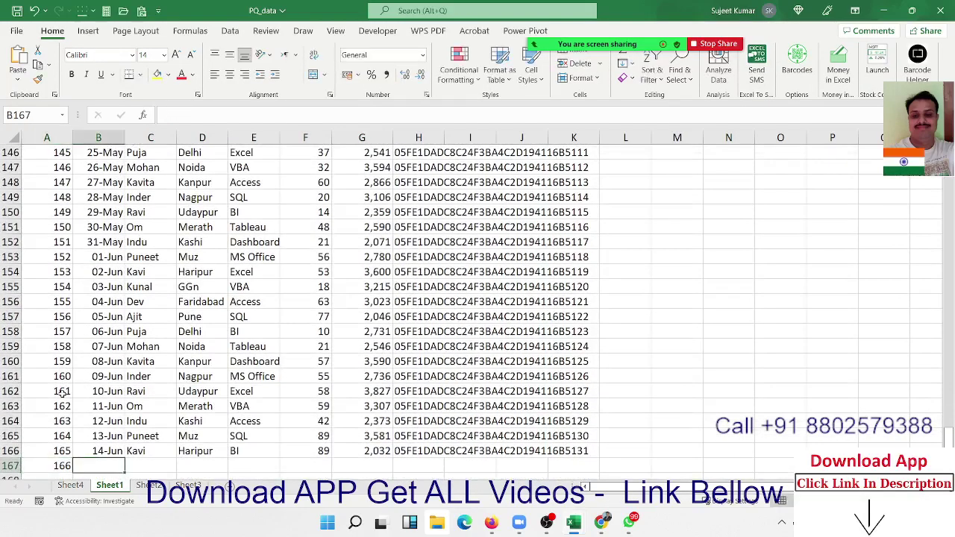
{"action": "key", "text": "ctrl+semicolon"}
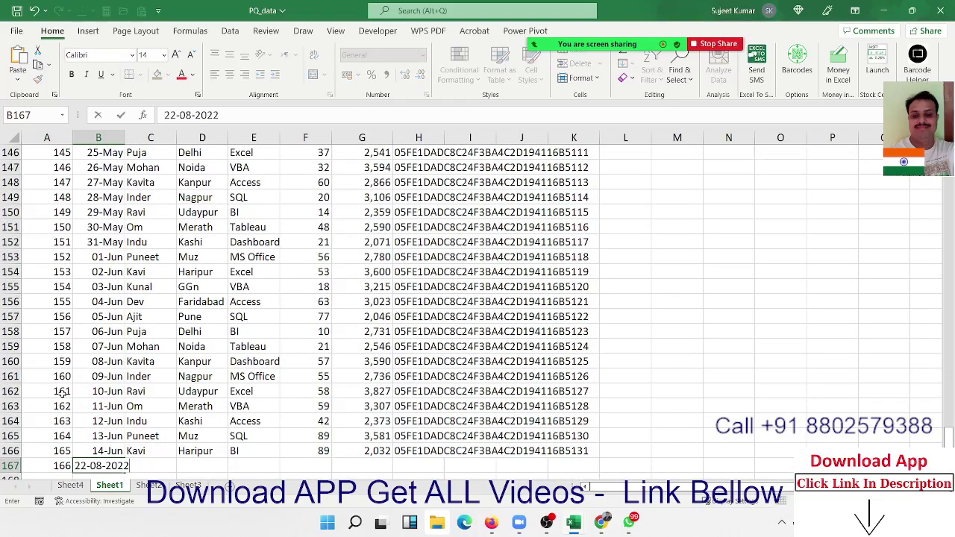
{"action": "key", "text": "Tab"}
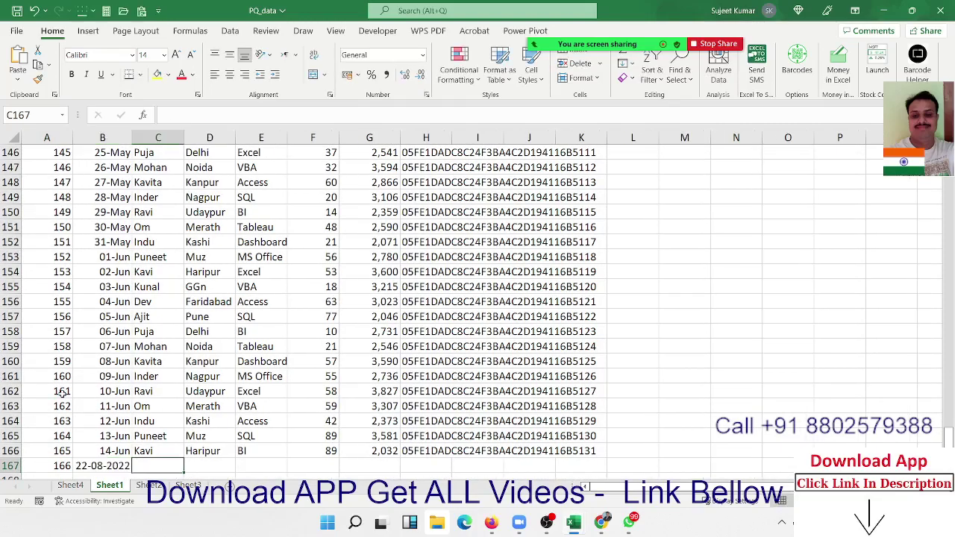
{"action": "type", "text": "Kundan"}
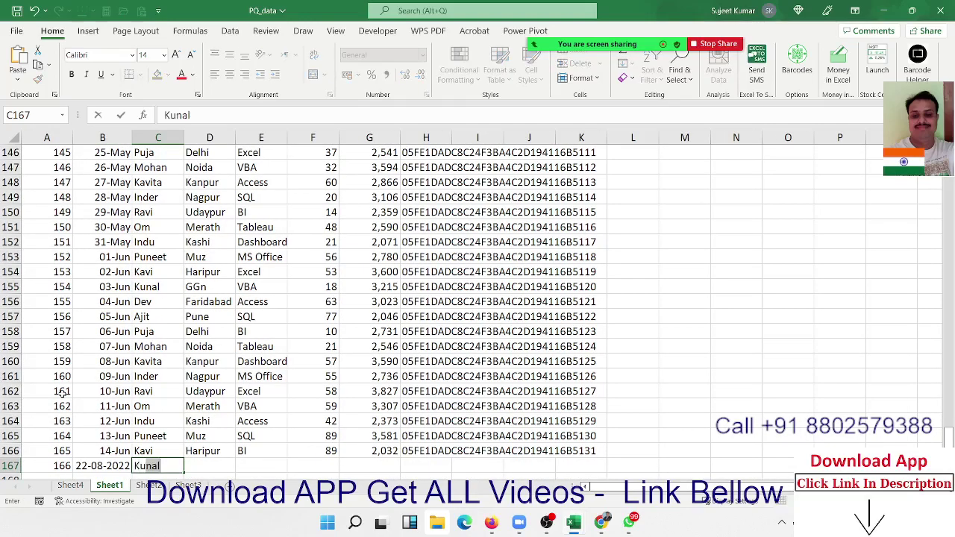
{"action": "key", "text": "Tab"}
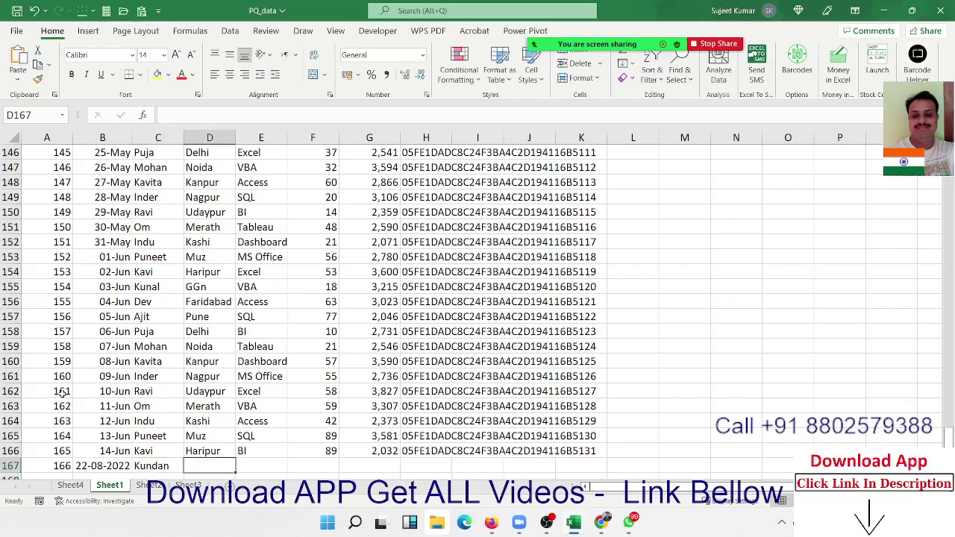
{"action": "type", "text": "M"}
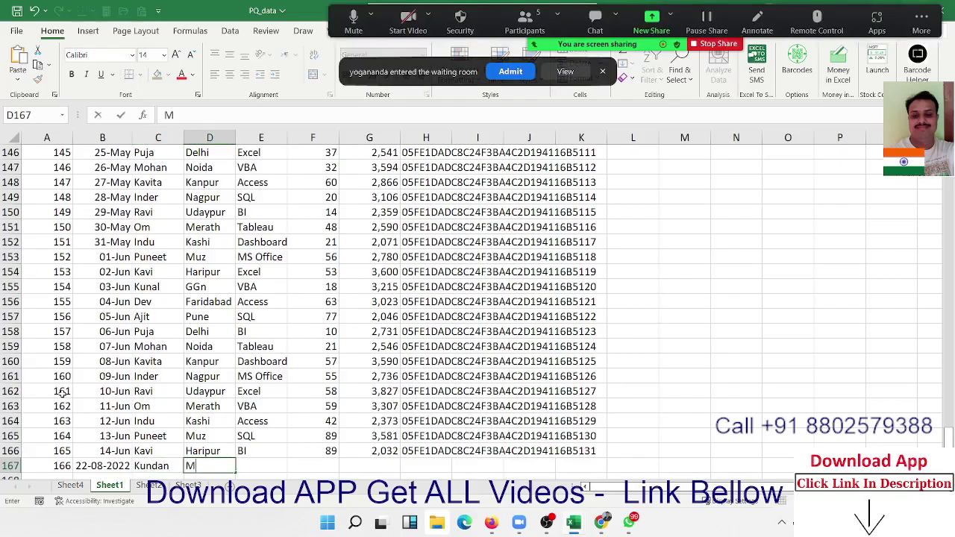
{"action": "type", "text": "uz"}
{"action": "key", "text": "Tab"}
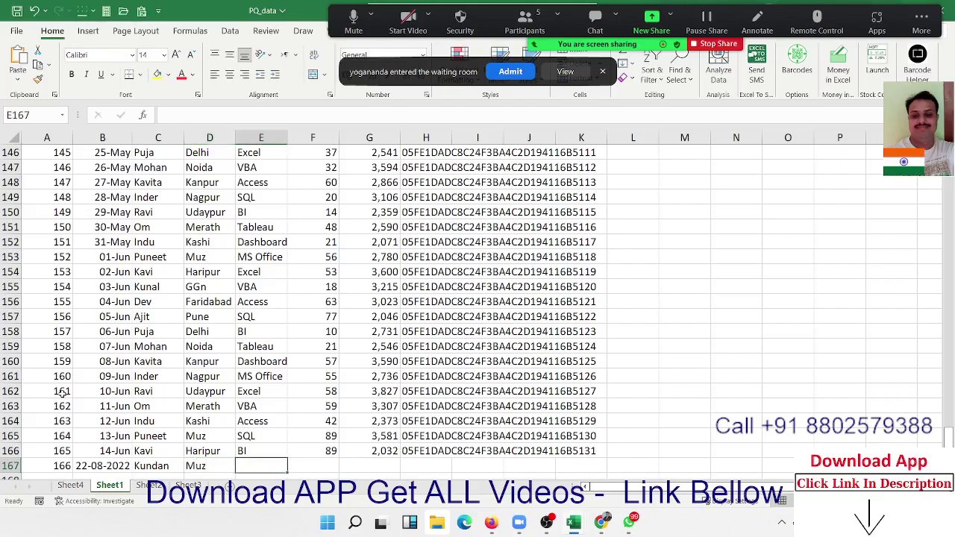
{"action": "type", "text": "BI"}
{"action": "key", "text": "Tab"}
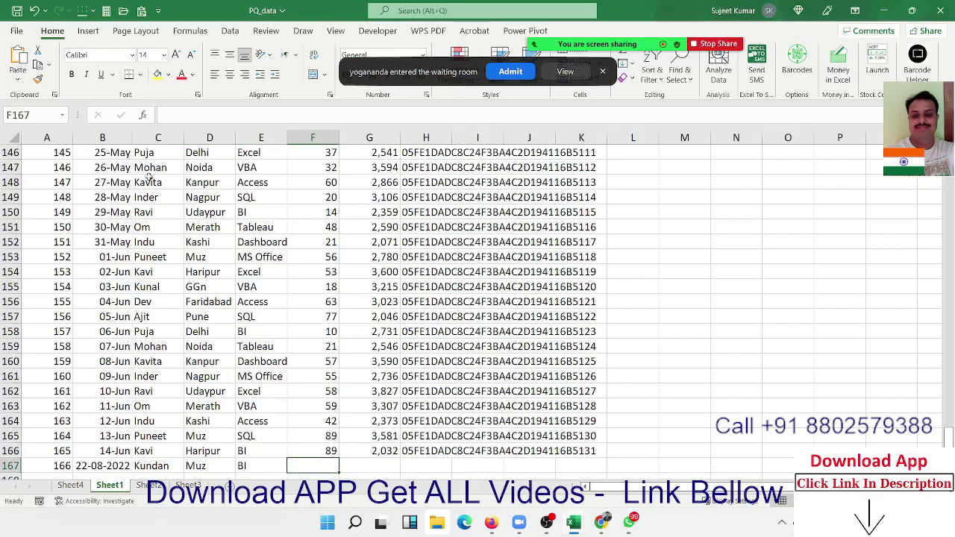
Step: Enter Qty 85 and MRP 6,585 in row 167 and fill the code down from above
{"action": "left_click", "coordinate": [501, 79]}
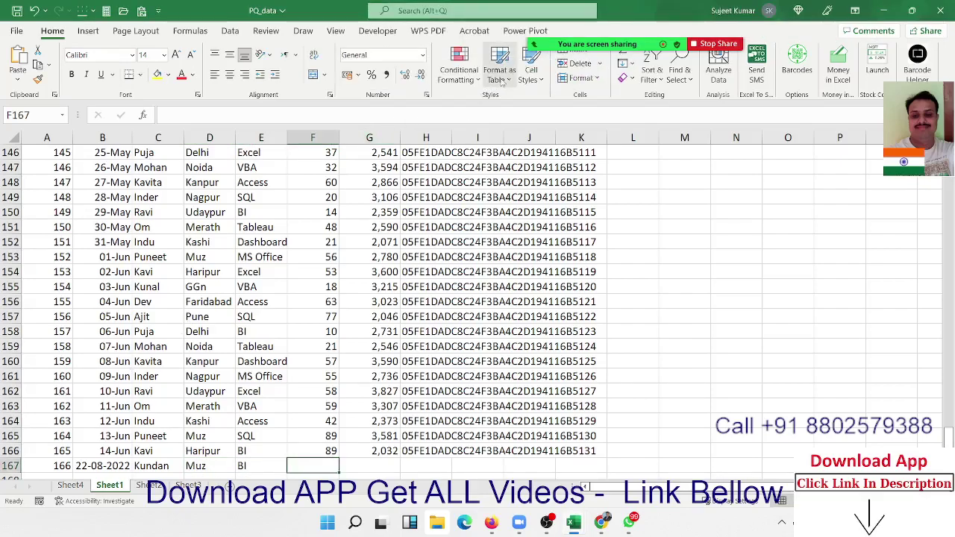
{"action": "type", "text": "85"}
{"action": "key", "text": "Tab"}
{"action": "type", "text": "65852"}
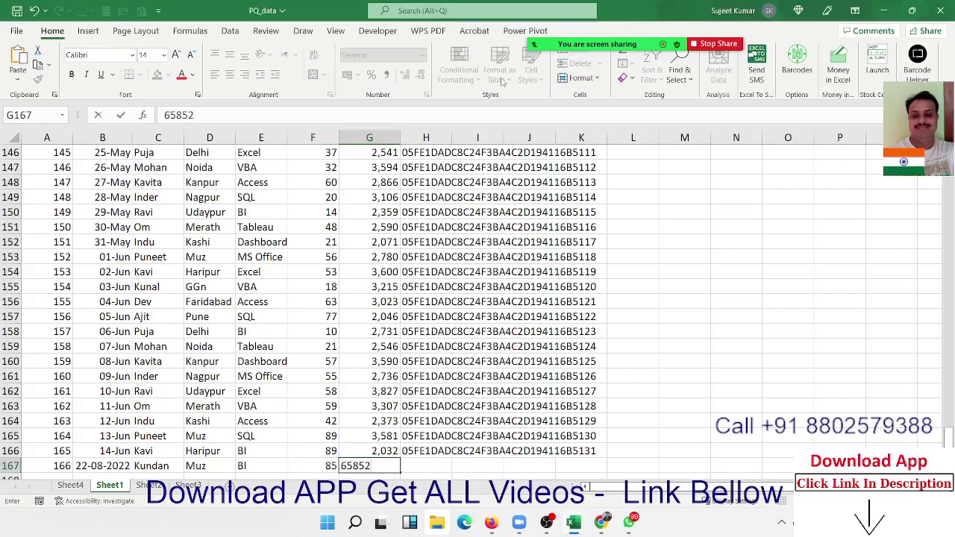
{"action": "key", "text": "ctrl+Return"}
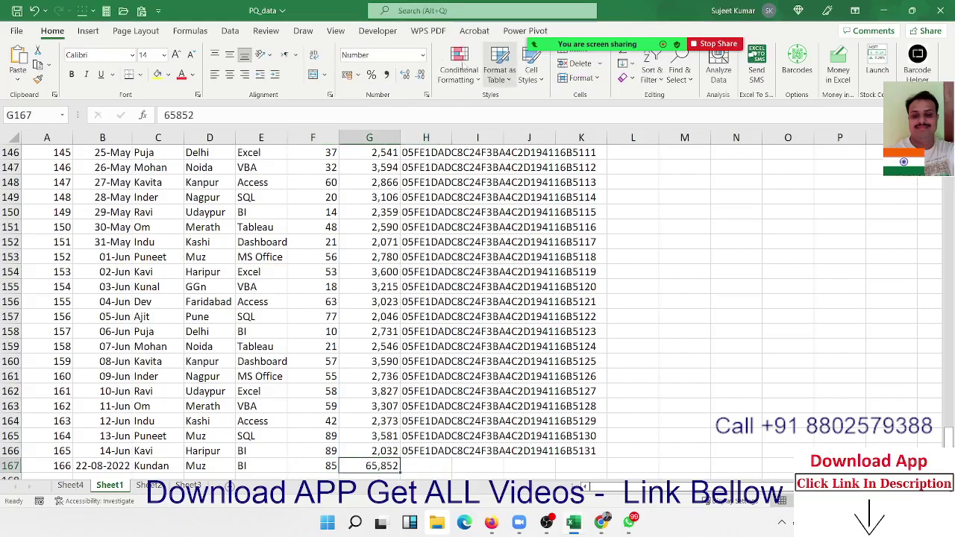
{"action": "key", "text": "F2"}
{"action": "key", "text": "BackSpace"}
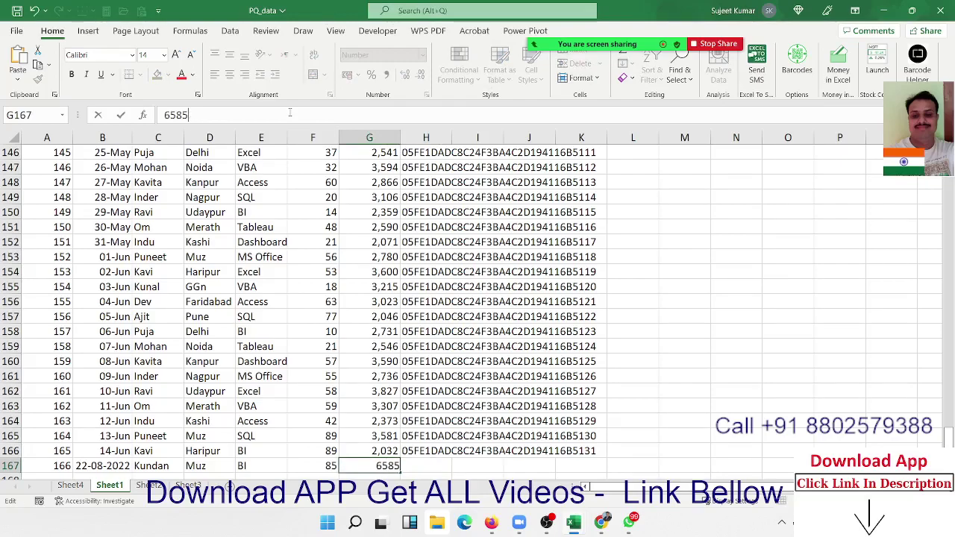
{"action": "key", "text": "Tab"}
{"action": "key", "text": "ctrl+d"}
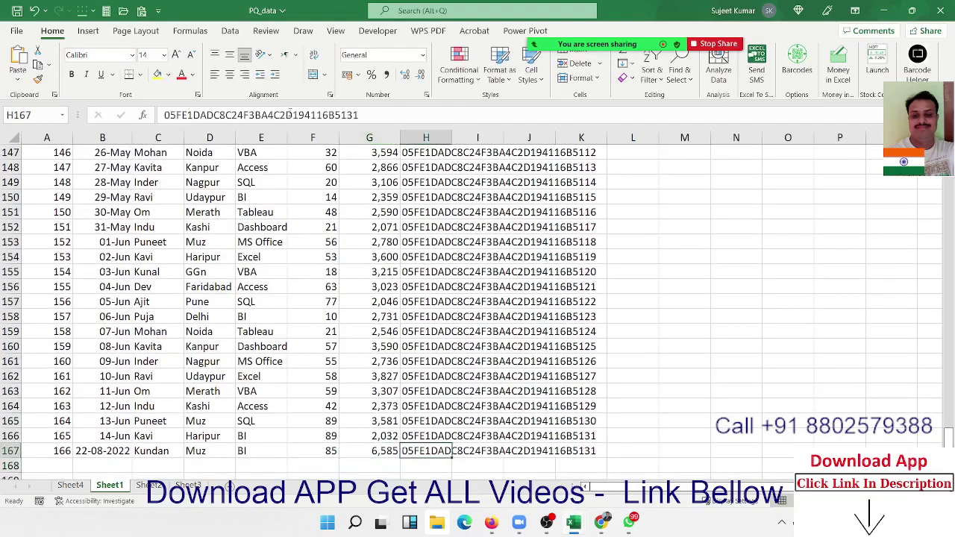
Step: Change Dev's 04-Jun Qty in F156 from 63 to 83
{"action": "left_click", "coordinate": [74, 485]}
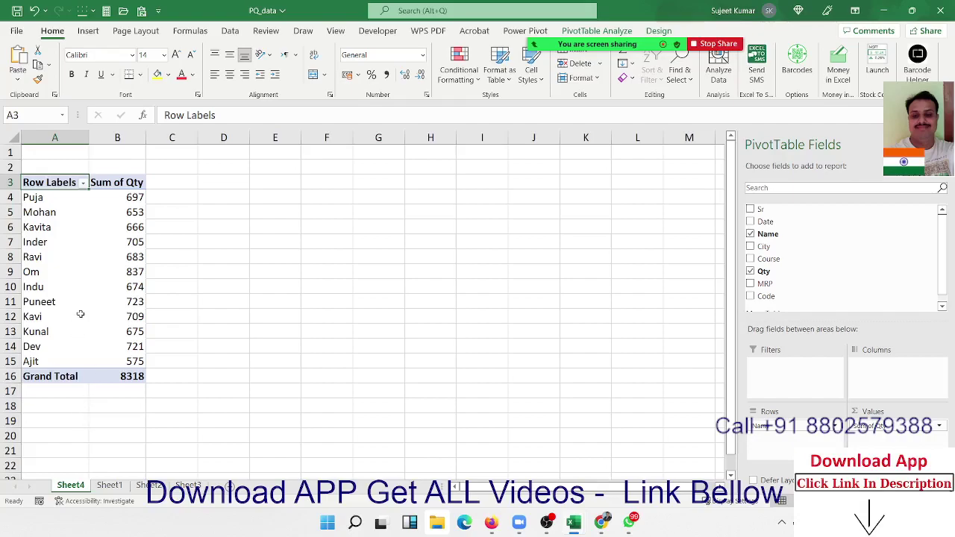
{"action": "left_click", "coordinate": [109, 485]}
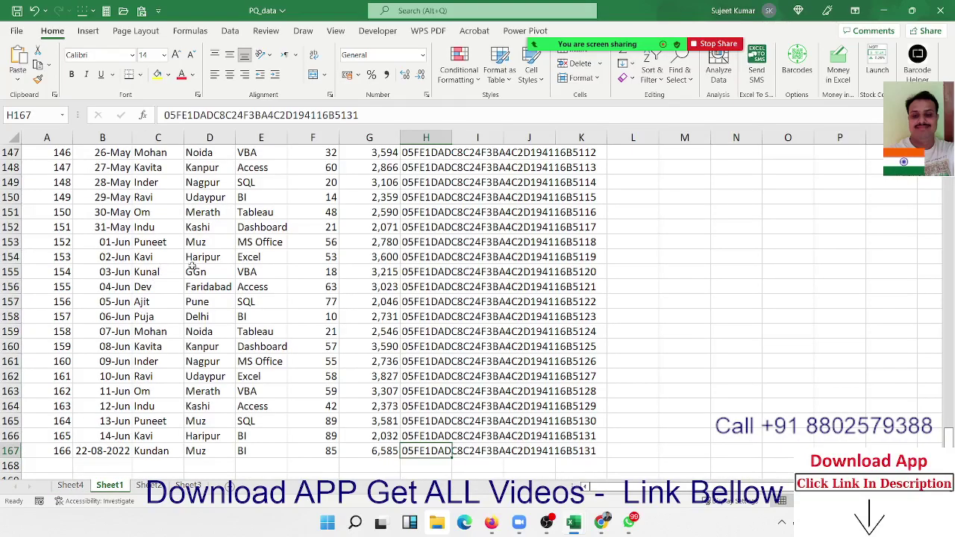
{"action": "left_click", "coordinate": [296, 284]}
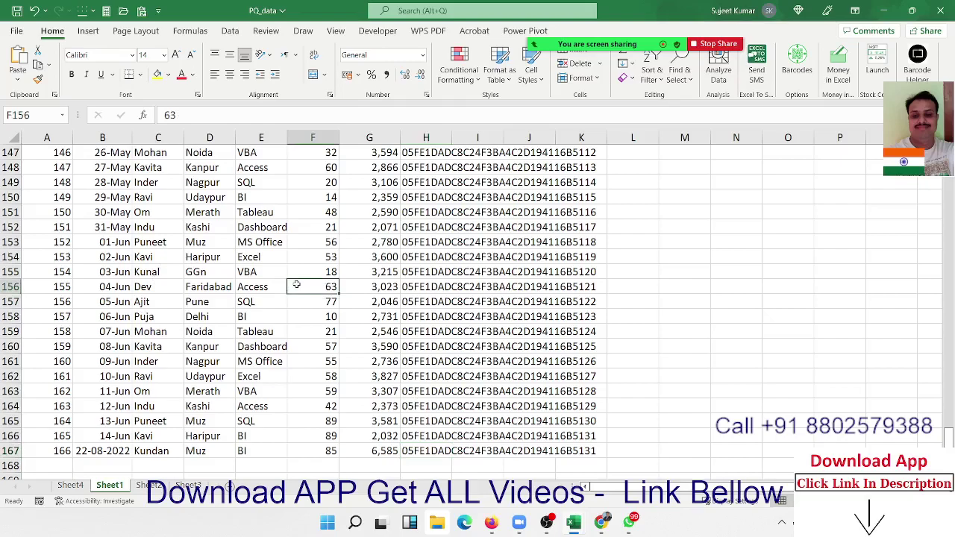
{"action": "type", "text": "83"}
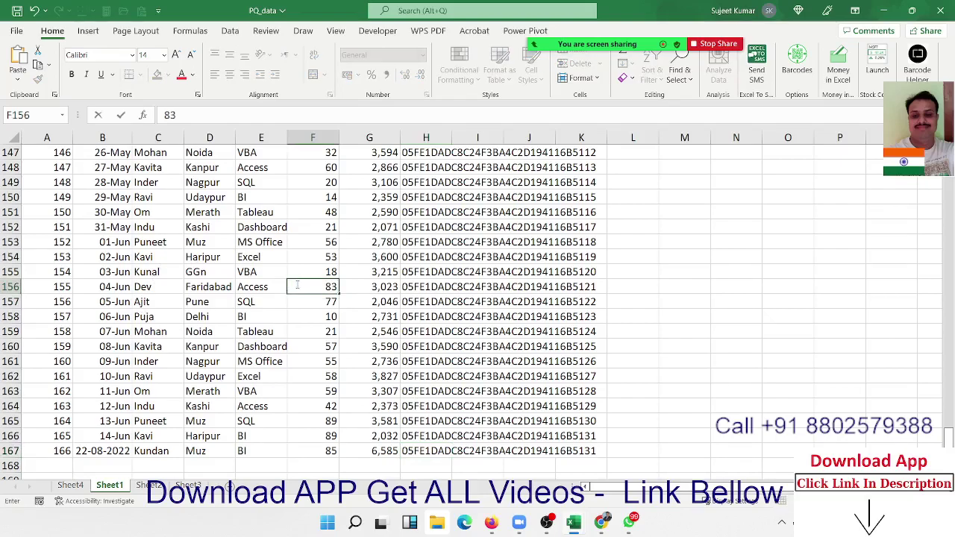
{"action": "key", "text": "Return"}
Step: Refresh the Sheet4 PivotTable so Dev shows 741 and the Grand Total 8338
{"action": "left_click", "coordinate": [70, 485]}
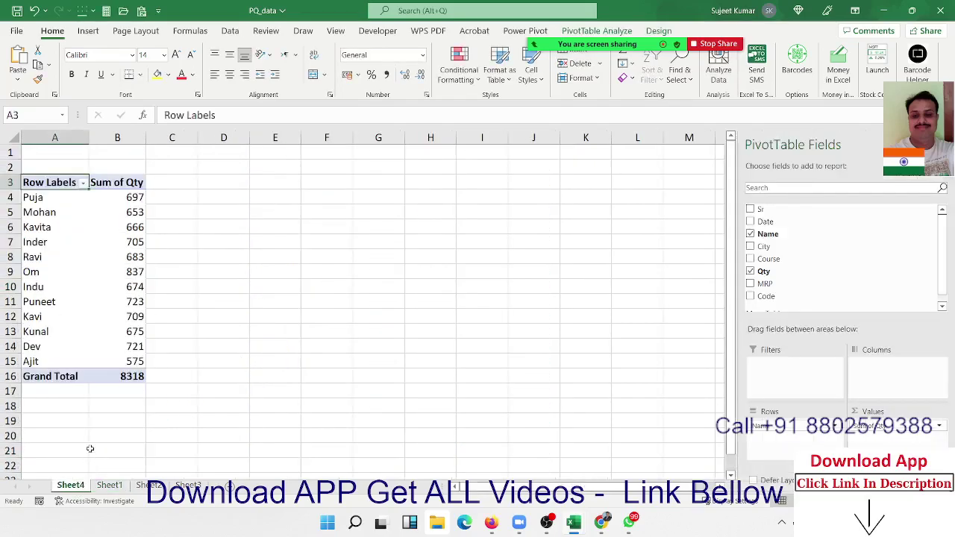
{"action": "right_click", "coordinate": [128, 317]}
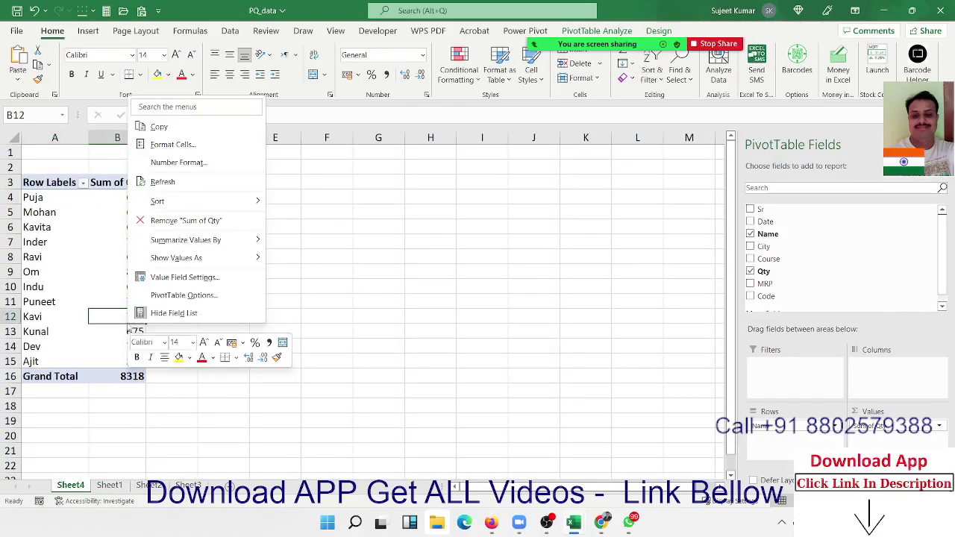
{"action": "left_click", "coordinate": [165, 183]}
{"action": "left_click", "coordinate": [138, 378]}
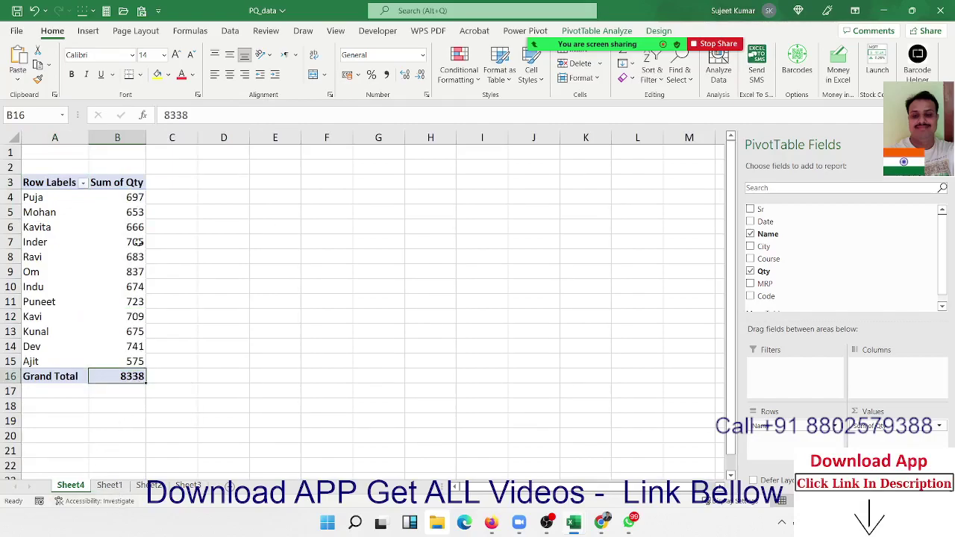
Step: Compare Sheet1 rows 166–167 with the Sheet4 pivot, which still omits the new row-167 student
{"action": "left_click", "coordinate": [109, 485]}
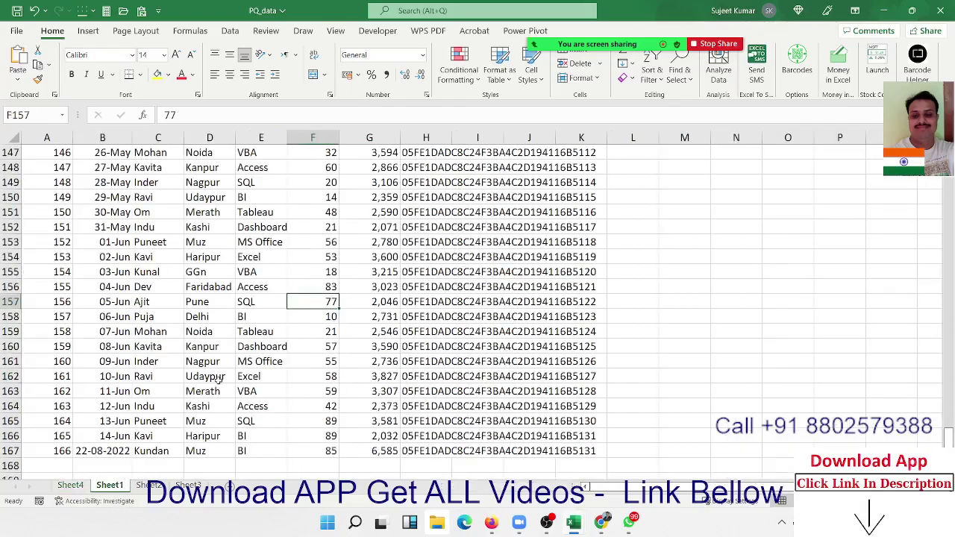
{"action": "left_click_drag", "start_coordinate": [328, 331], "coordinate": [321, 227]}
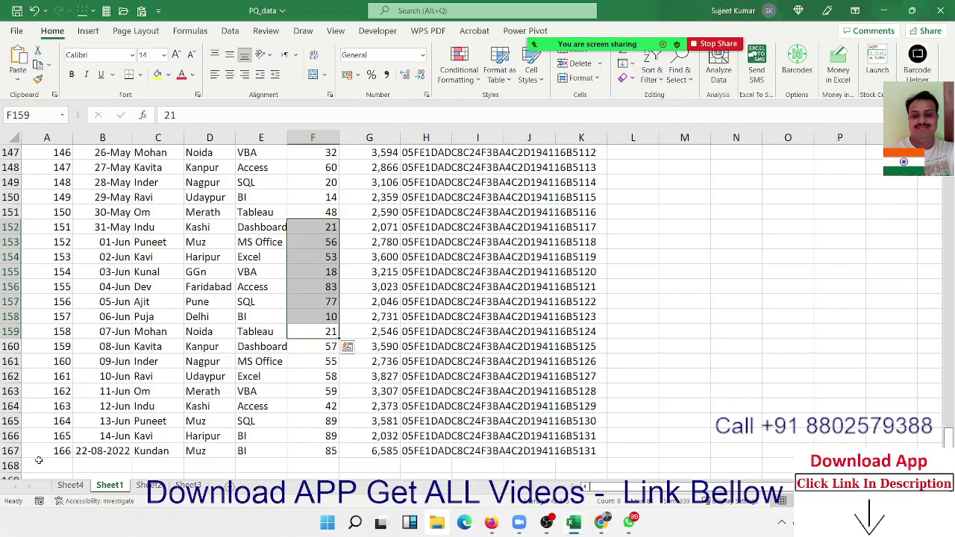
{"action": "left_click", "coordinate": [66, 489]}
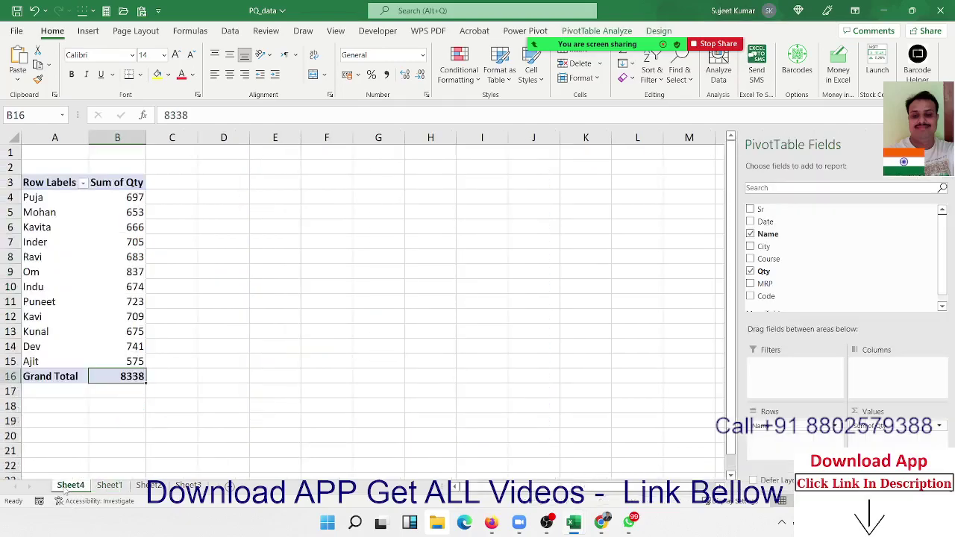
{"action": "left_click", "coordinate": [86, 306]}
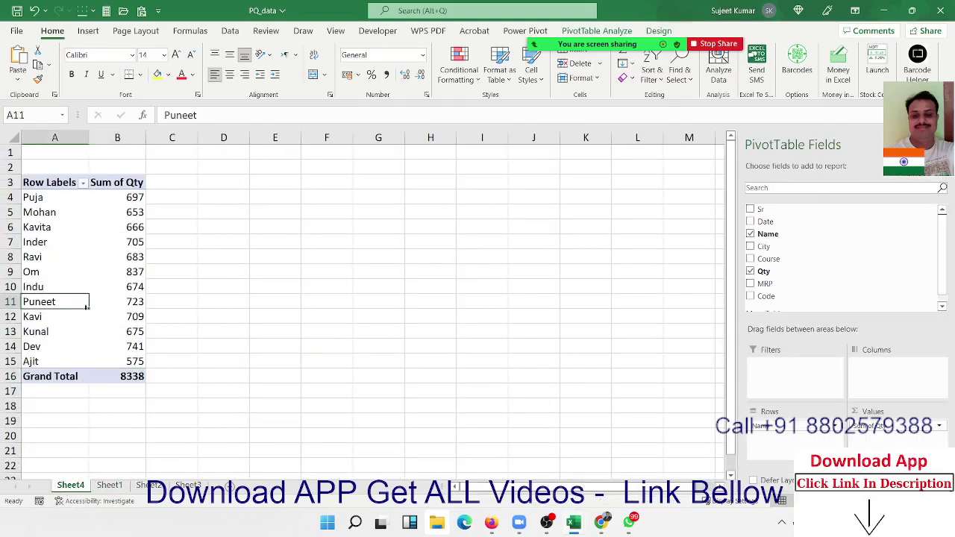
{"action": "left_click", "coordinate": [109, 485]}
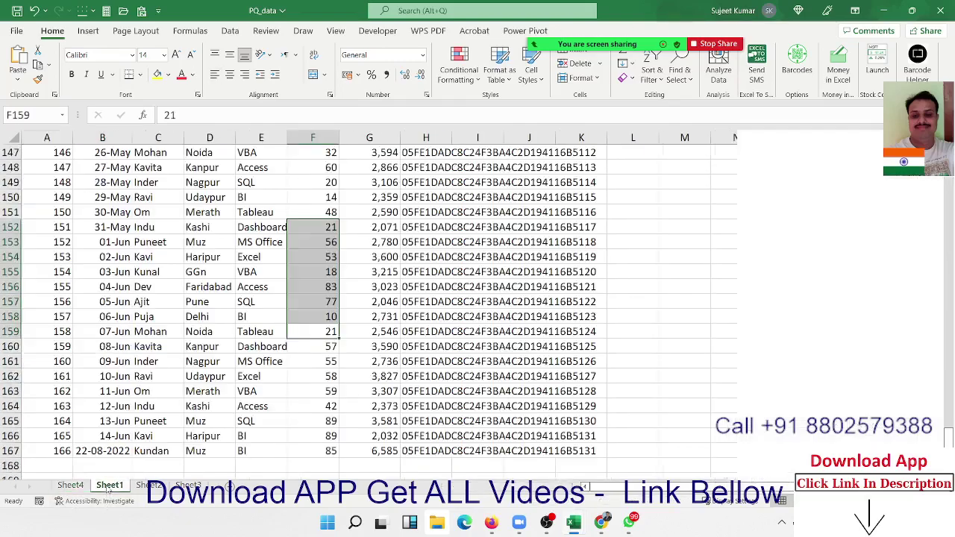
{"action": "left_click", "coordinate": [12, 437]}
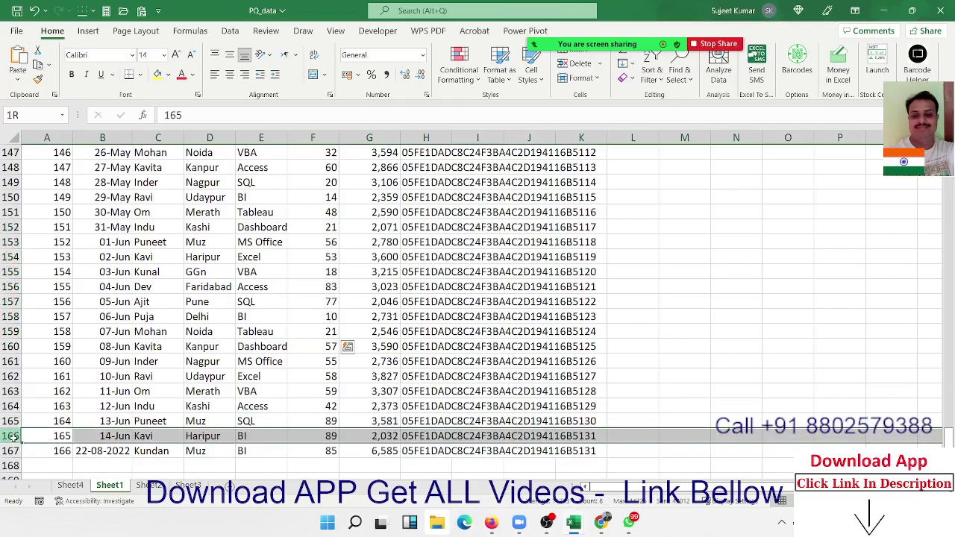
{"action": "left_click", "coordinate": [11, 450]}
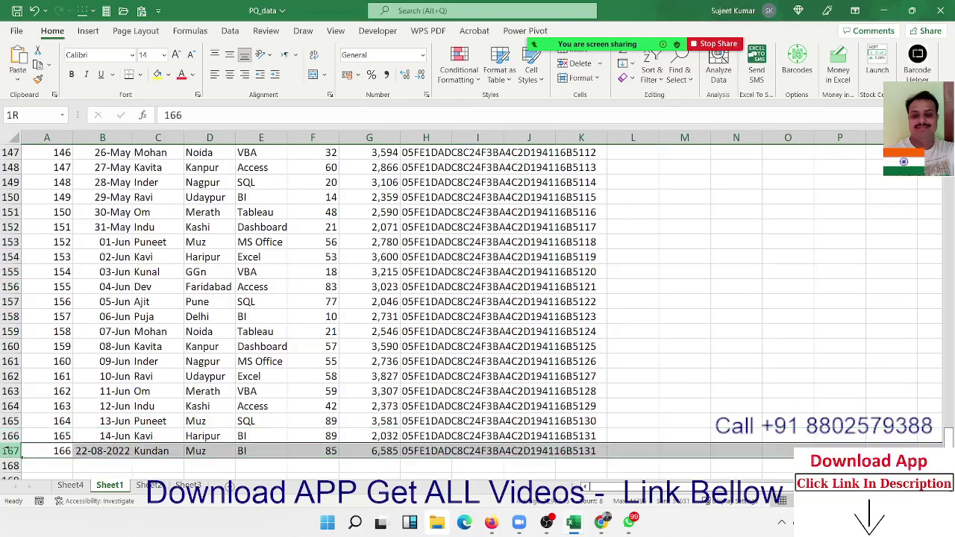
{"action": "left_click", "coordinate": [66, 489]}
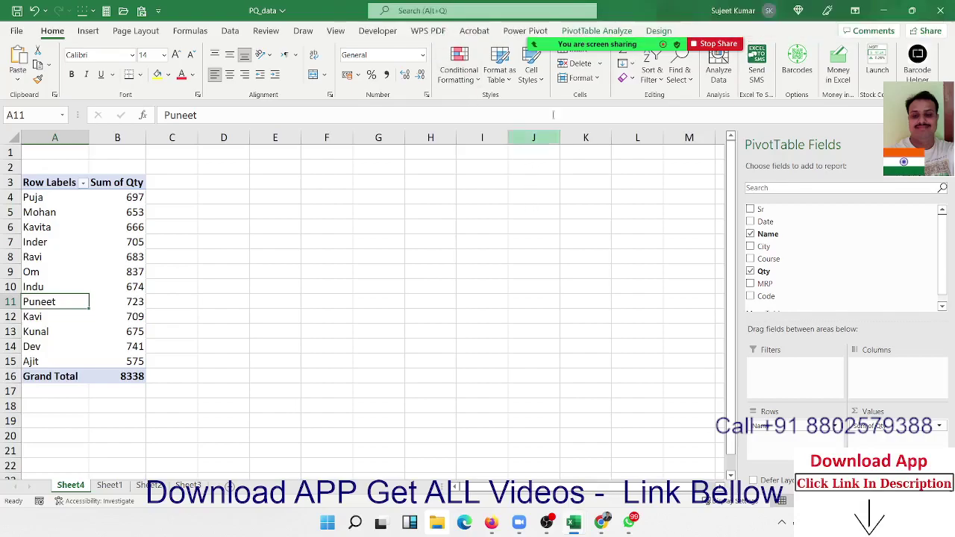
Step: Change the pivot's source range to Sheet1!$A$1:$I$167, raising the Grand Total to 8423
{"action": "mouse_move", "coordinate": [535, 45]}
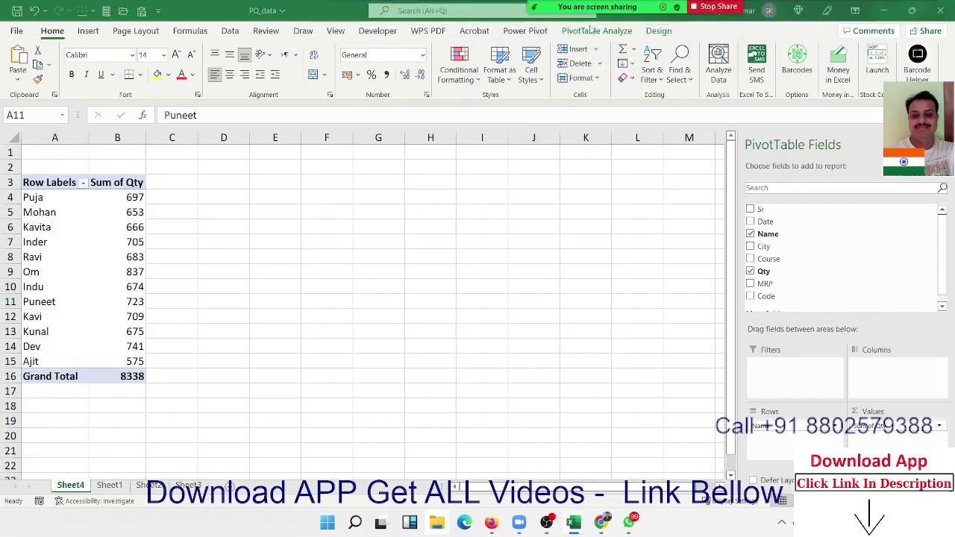
{"action": "left_click", "coordinate": [593, 31]}
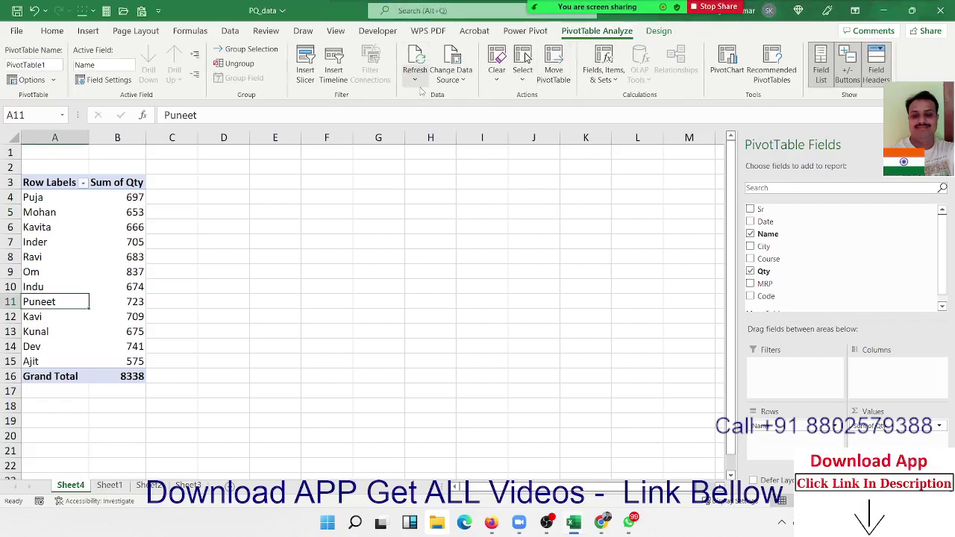
{"action": "left_click", "coordinate": [451, 75]}
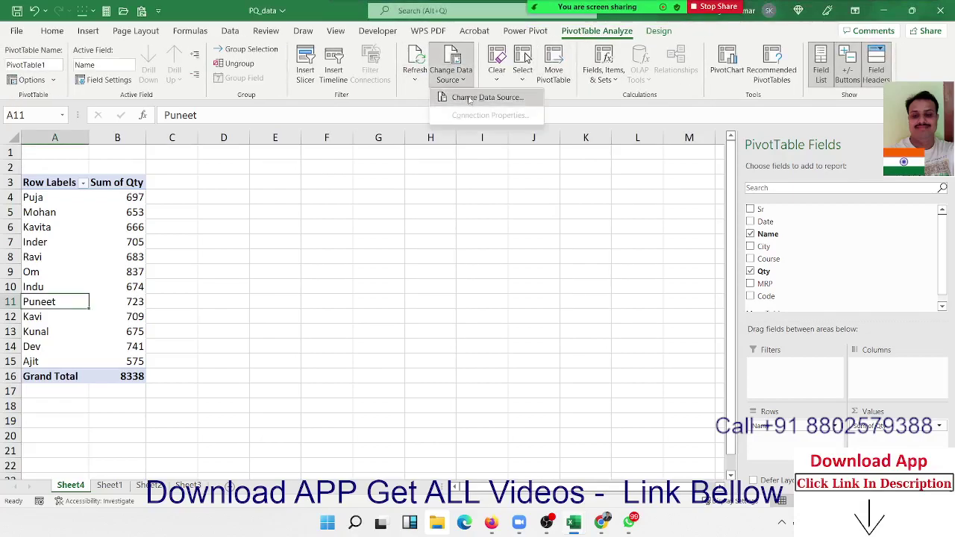
{"action": "left_click", "coordinate": [470, 98]}
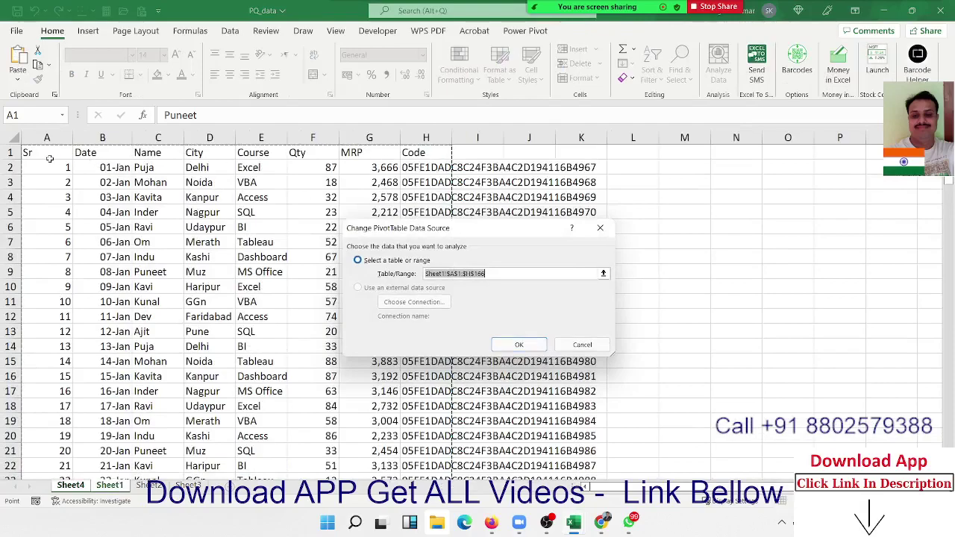
{"action": "key", "text": "End"}
{"action": "key", "text": "BackSpace"}
{"action": "key", "text": "BackSpace"}
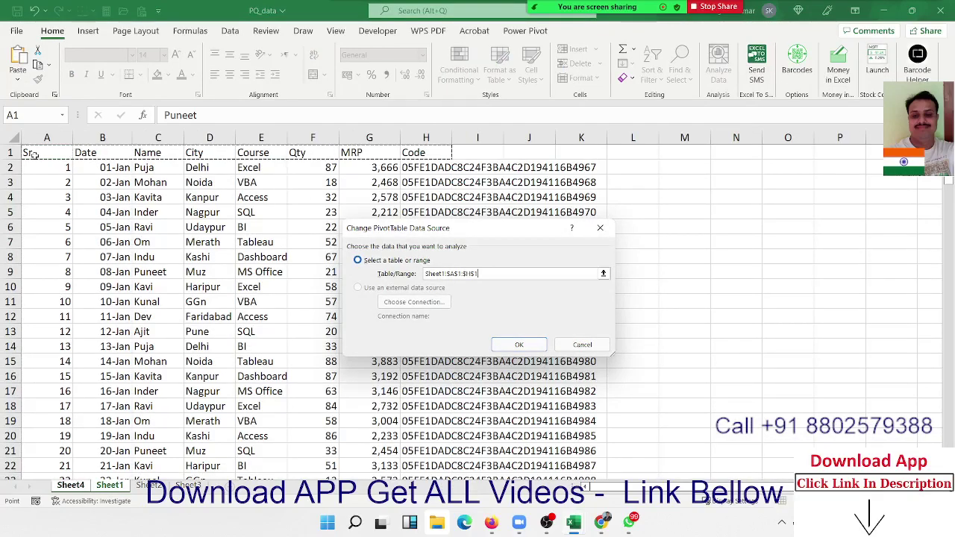
{"action": "type", "text": "67"}
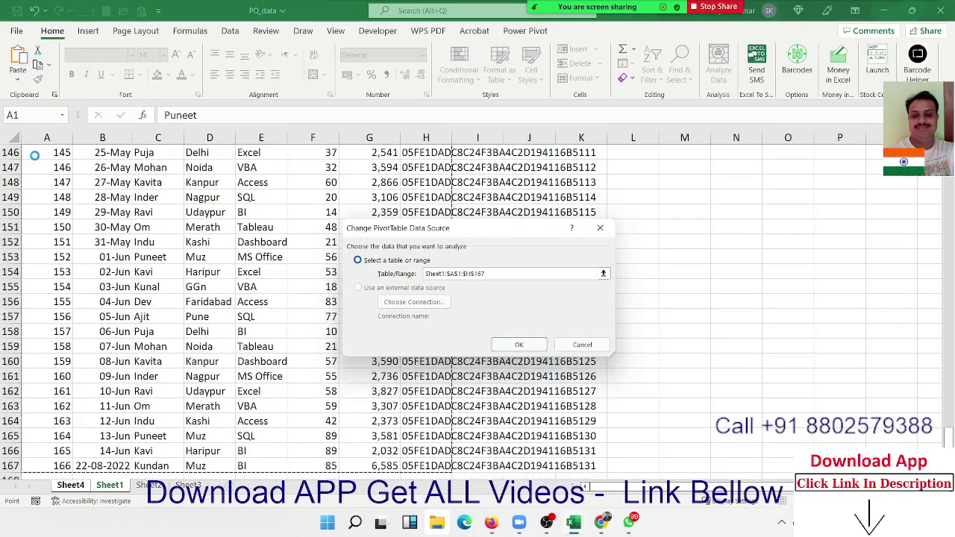
{"action": "key", "text": "Return"}
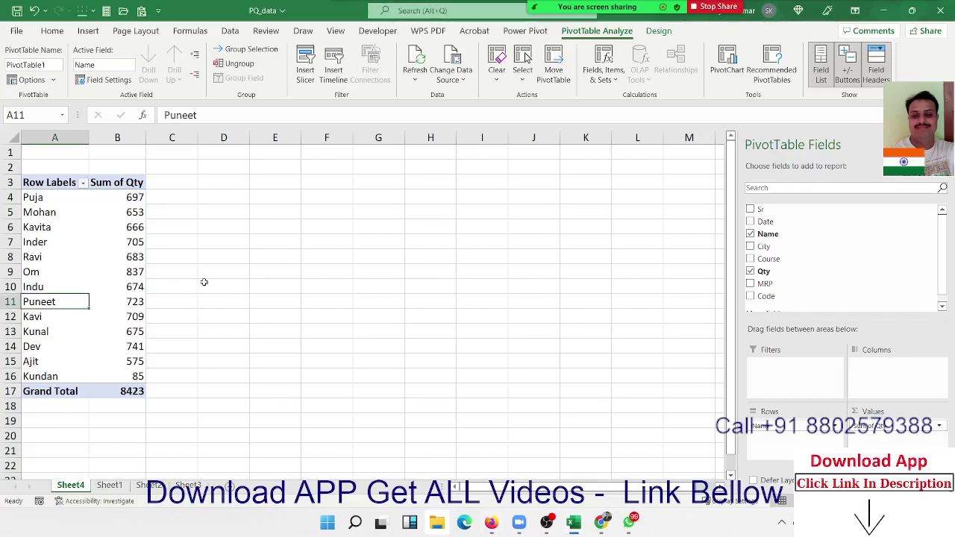
Step: Select the Sheet1 data from A1 and convert it into a table
{"action": "left_click", "coordinate": [110, 487]}
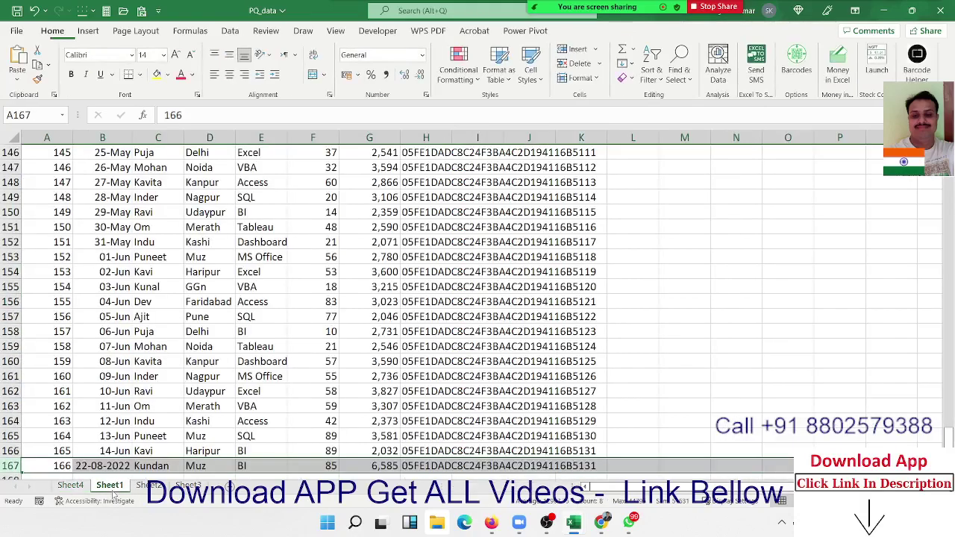
{"action": "left_click", "coordinate": [121, 423]}
{"action": "key", "text": "ctrl+Home"}
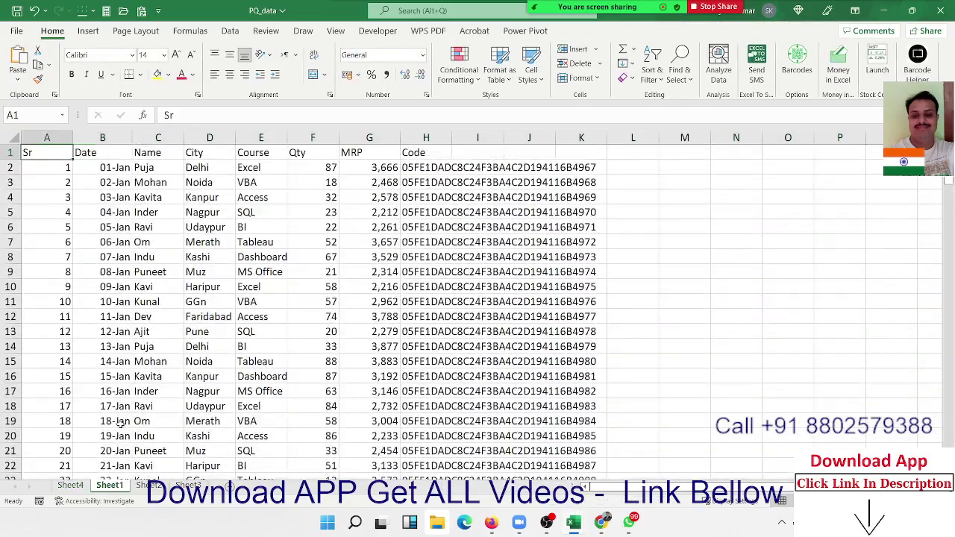
{"action": "key", "text": "ctrl+shift+Right"}
{"action": "key", "text": "ctrl+shift+Down"}
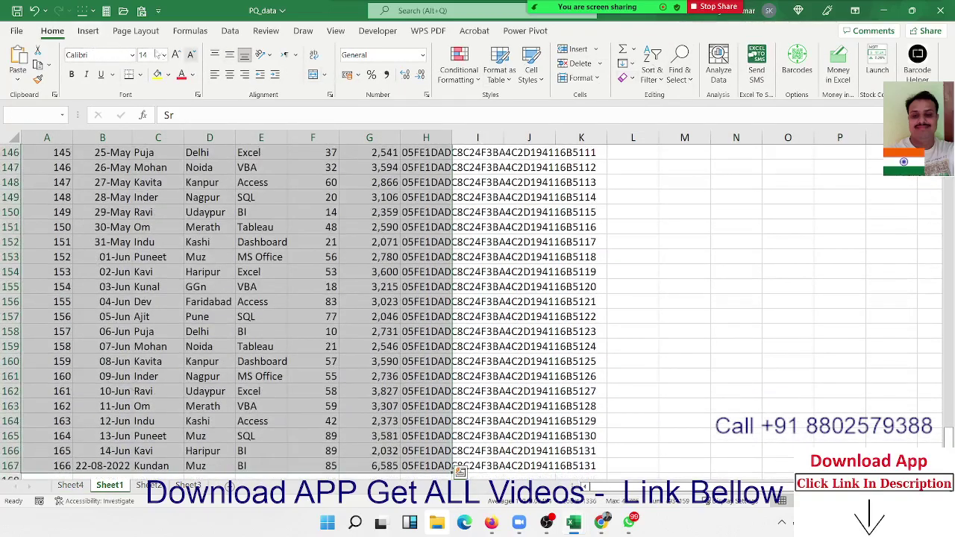
{"action": "left_click", "coordinate": [88, 32]}
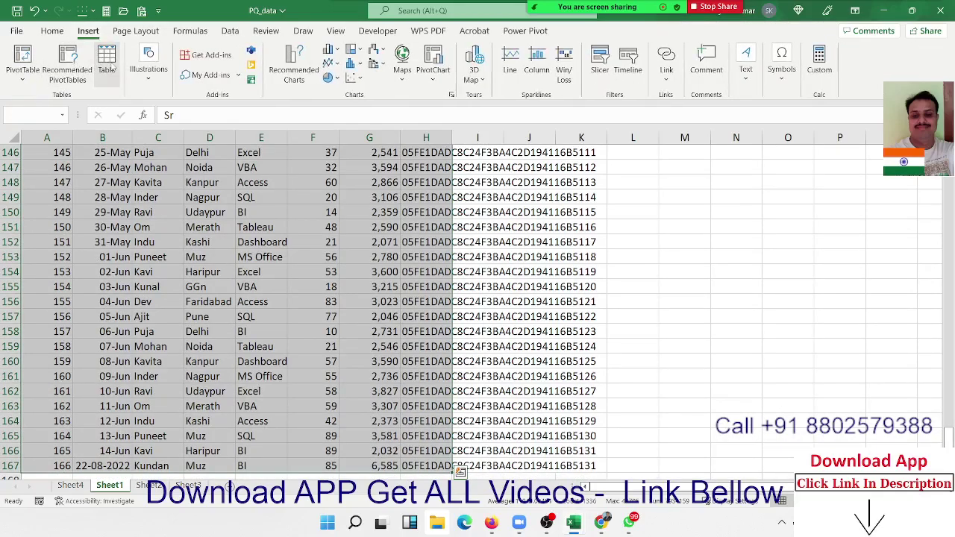
{"action": "left_click", "coordinate": [111, 64]}
{"action": "left_click", "coordinate": [469, 338]}
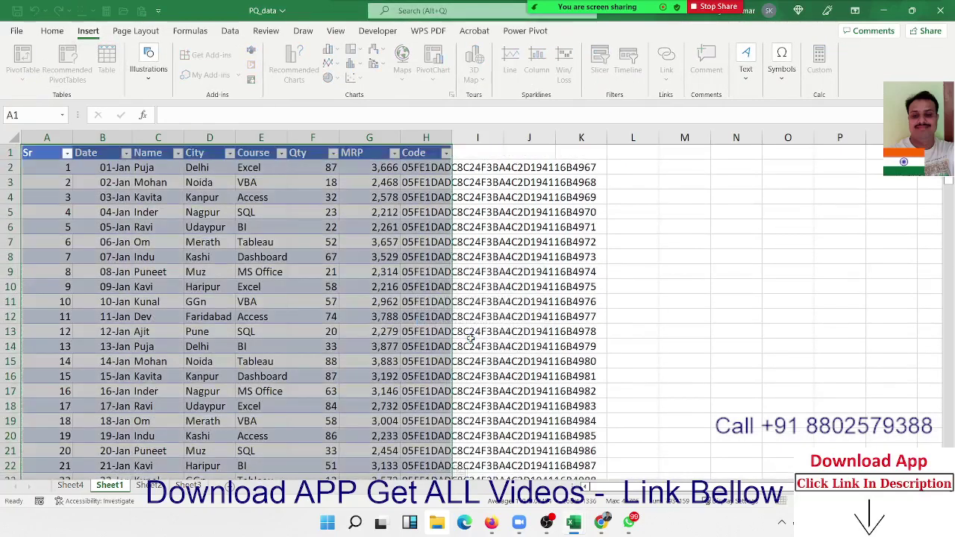
Step: Test the table's auto-expansion by entering 167 below it, then undo and clear A168
{"action": "left_click", "coordinate": [61, 282]}
{"action": "key", "text": "ctrl+Down"}
{"action": "key", "text": "Down"}
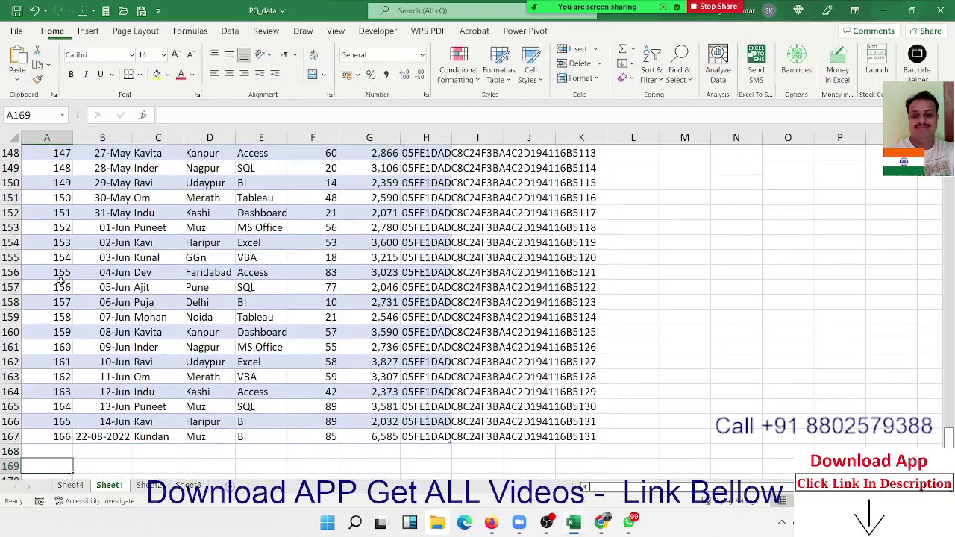
{"action": "type", "text": "167"}
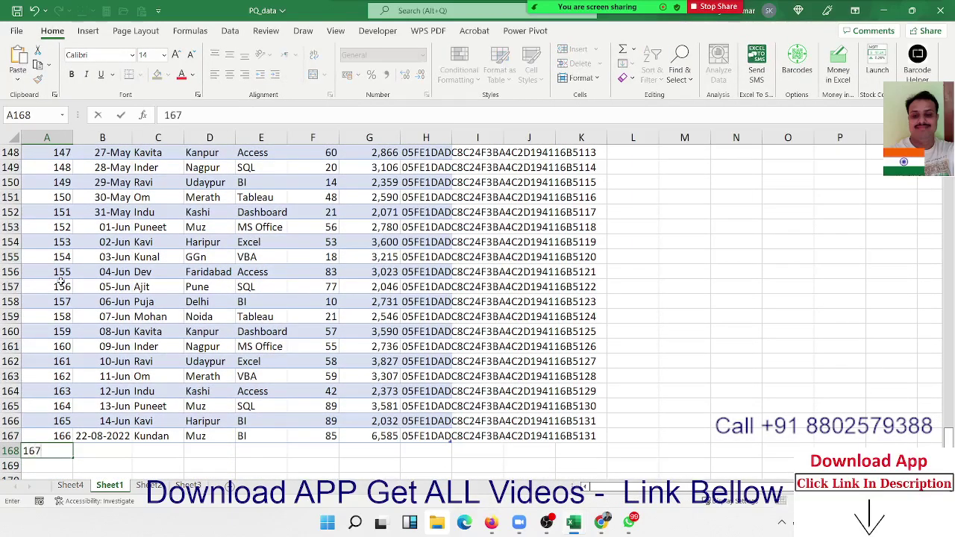
{"action": "key", "text": "Return"}
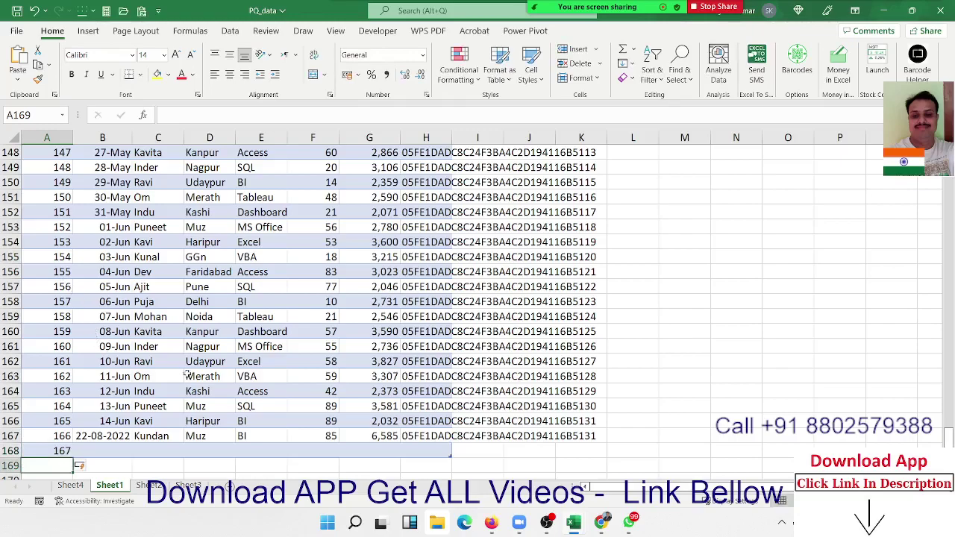
{"action": "key", "text": "ctrl+z"}
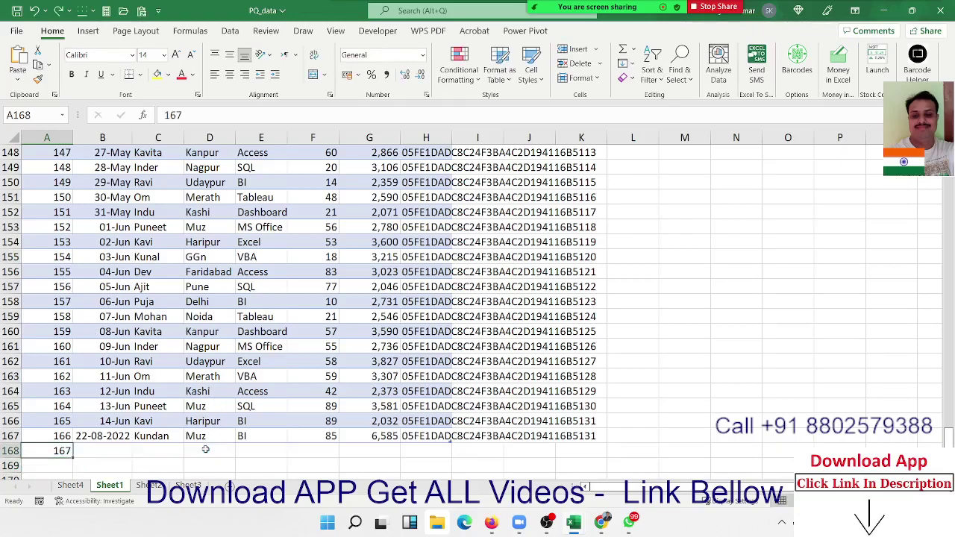
{"action": "key", "text": "Delete"}
Step: Start a table-based PivotTable, cancel it, review the data, and move to the empty Sheet2
{"action": "left_click", "coordinate": [110, 271]}
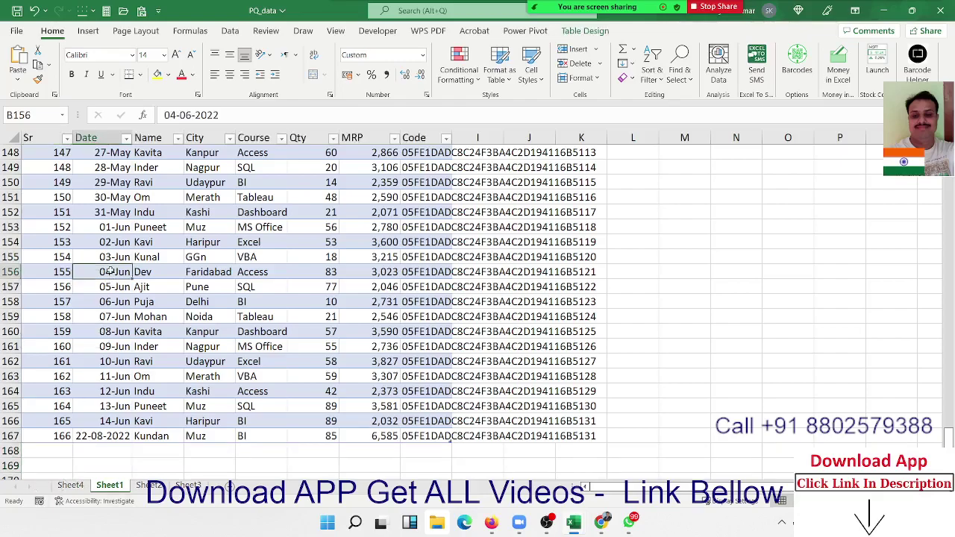
{"action": "left_click", "coordinate": [88, 30]}
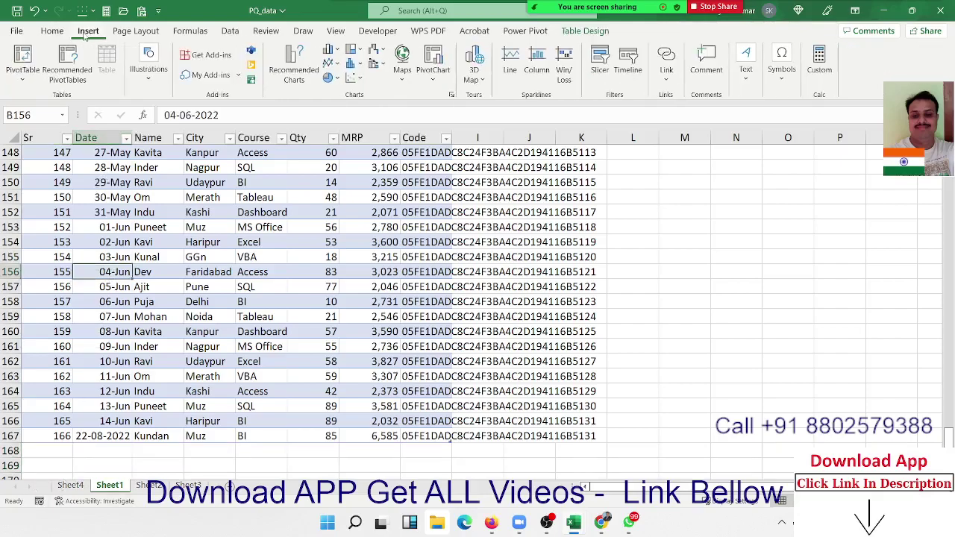
{"action": "left_click", "coordinate": [36, 57]}
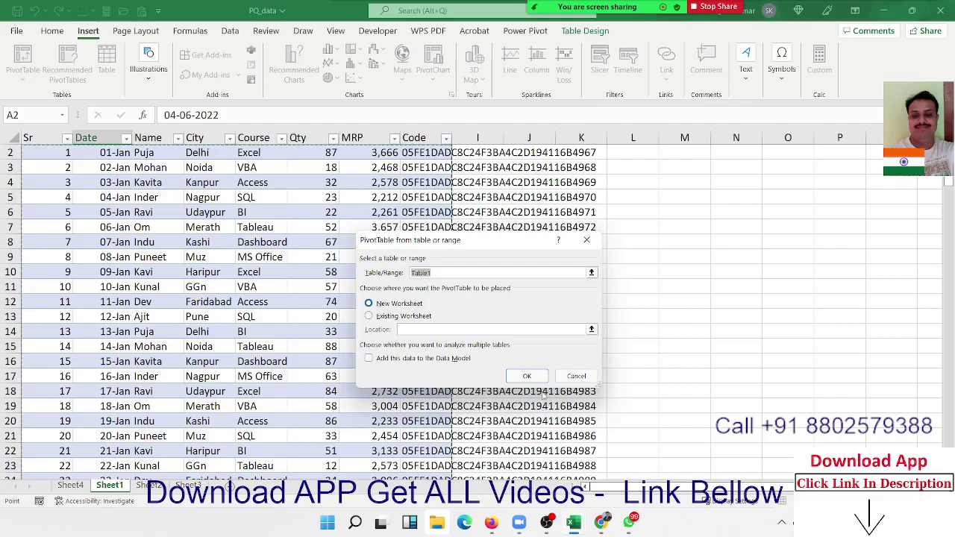
{"action": "left_click", "coordinate": [569, 376]}
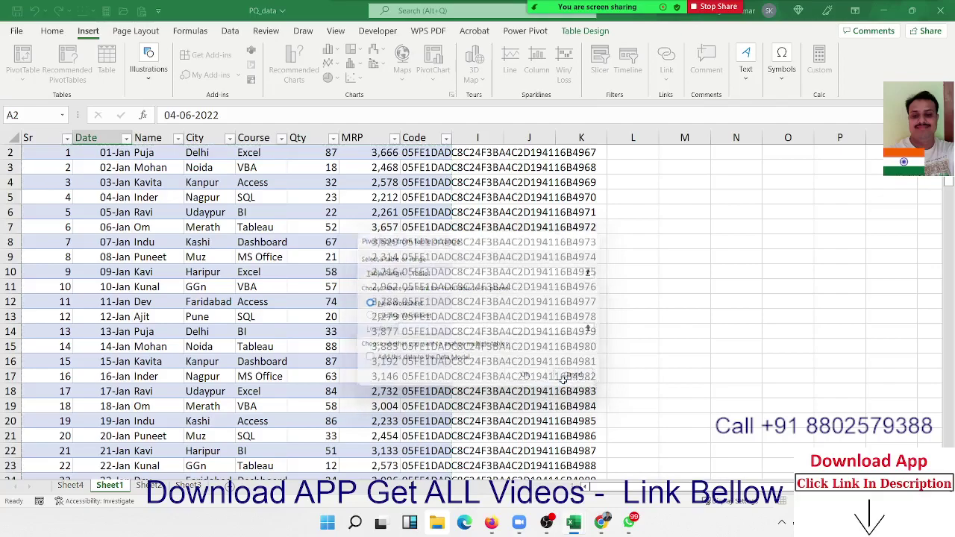
{"action": "left_click", "coordinate": [345, 361]}
{"action": "key", "text": "ctrl+Down"}
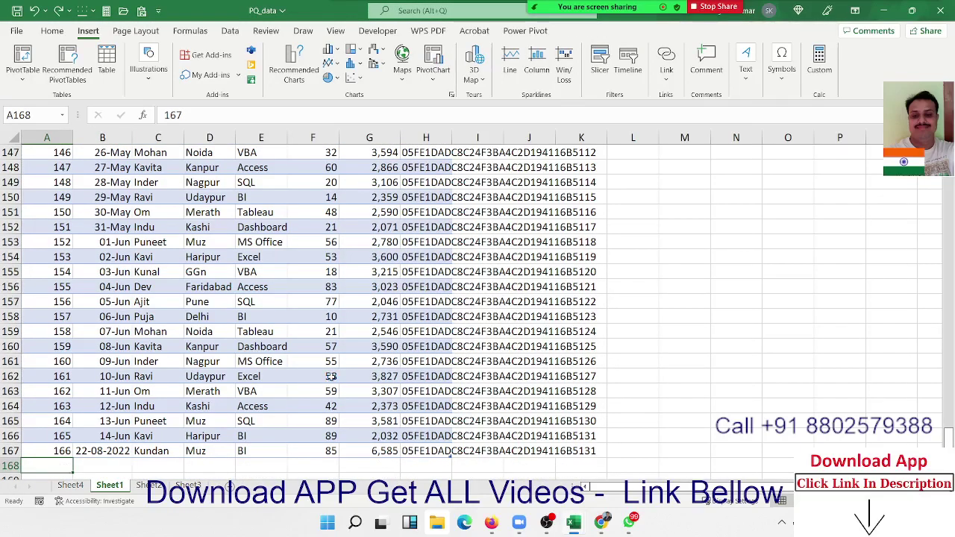
{"action": "key", "text": "ctrl+Home"}
{"action": "key", "text": "ctrl+a"}
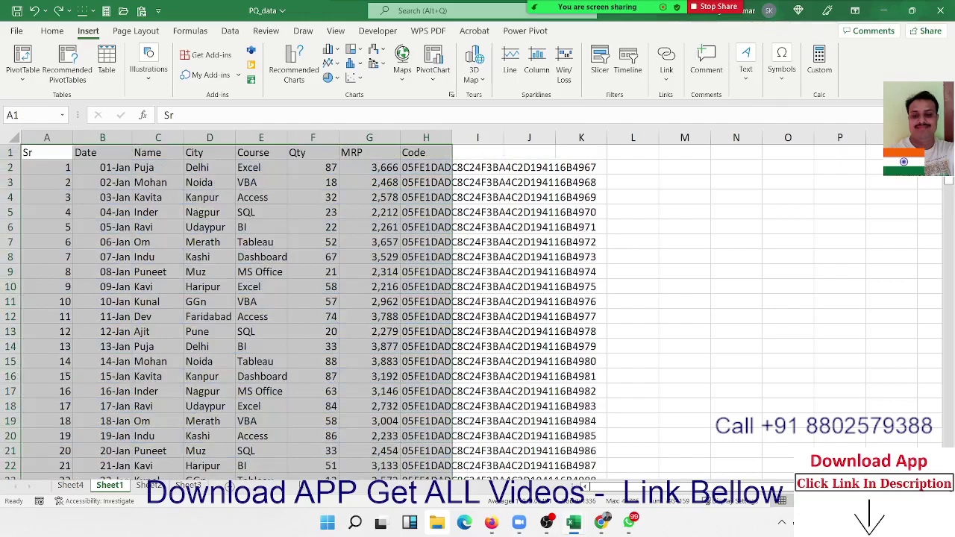
{"action": "left_click", "coordinate": [148, 485]}
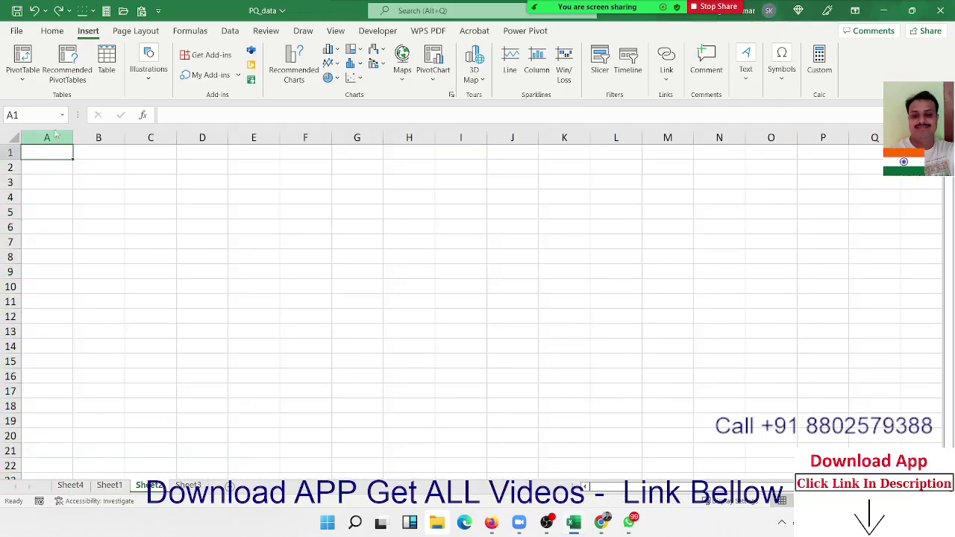
Step: Create a Sheet2 PivotTable connected to Sheet1$ in G:\Power-Query\Power Query Function\PQ_data
{"action": "left_click", "coordinate": [24, 81]}
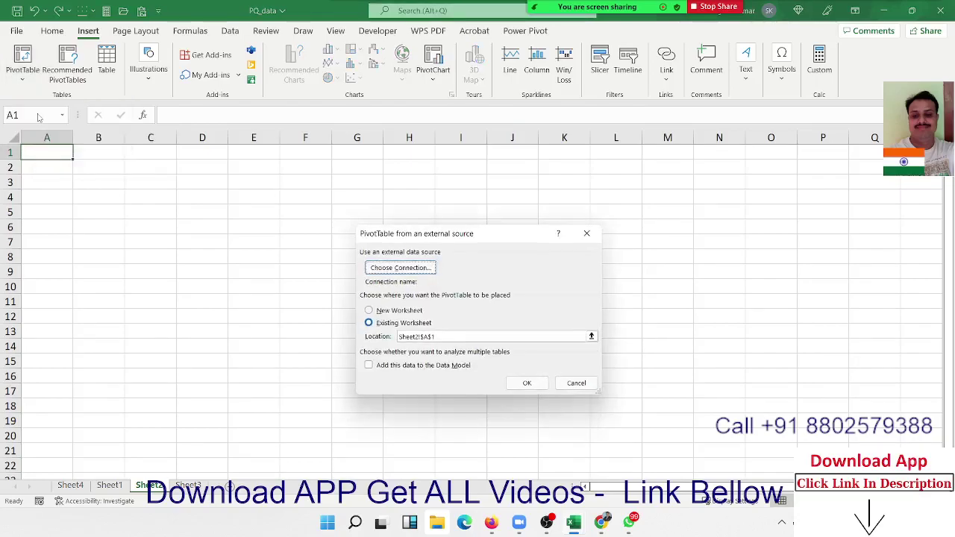
{"action": "left_click", "coordinate": [391, 268]}
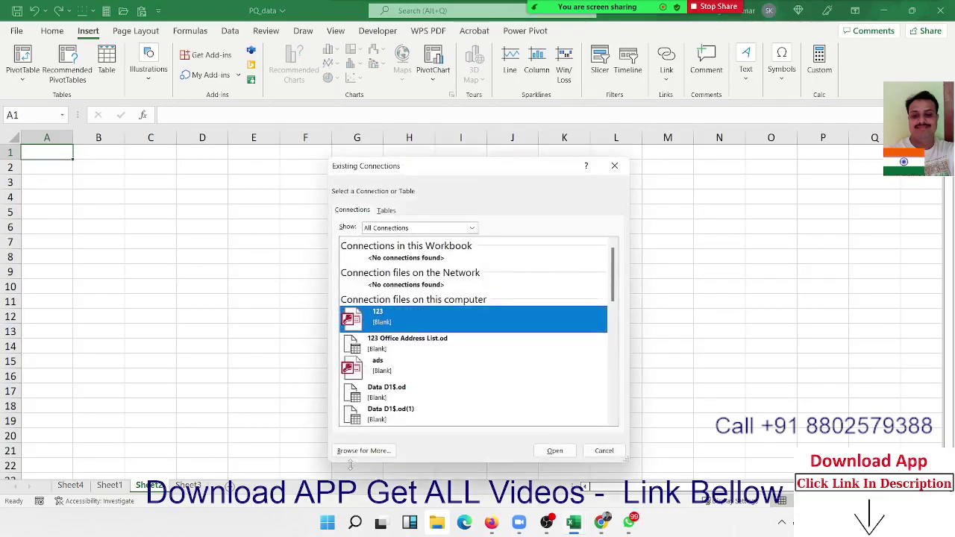
{"action": "left_click", "coordinate": [362, 450]}
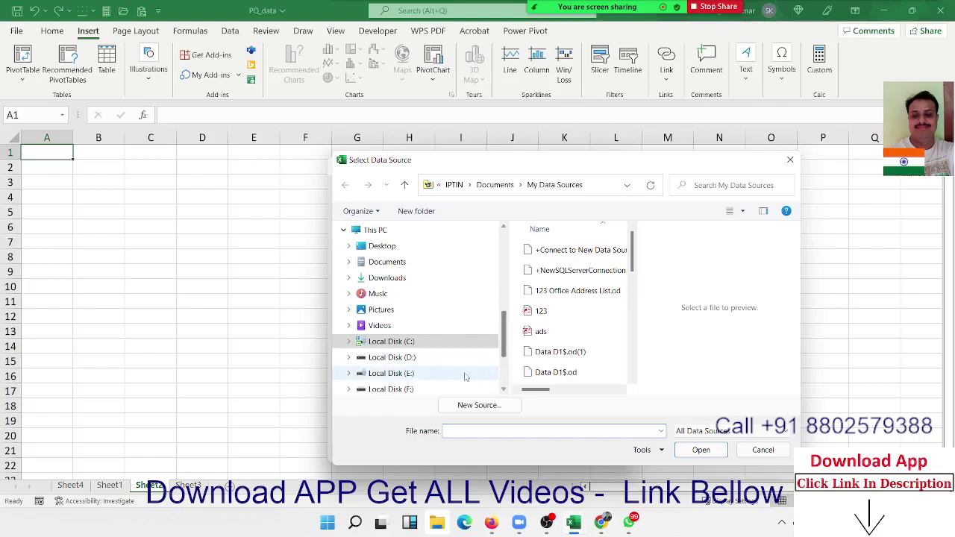
{"action": "scroll", "coordinate": [423, 358], "scroll_direction": "down", "scroll_amount": 2}
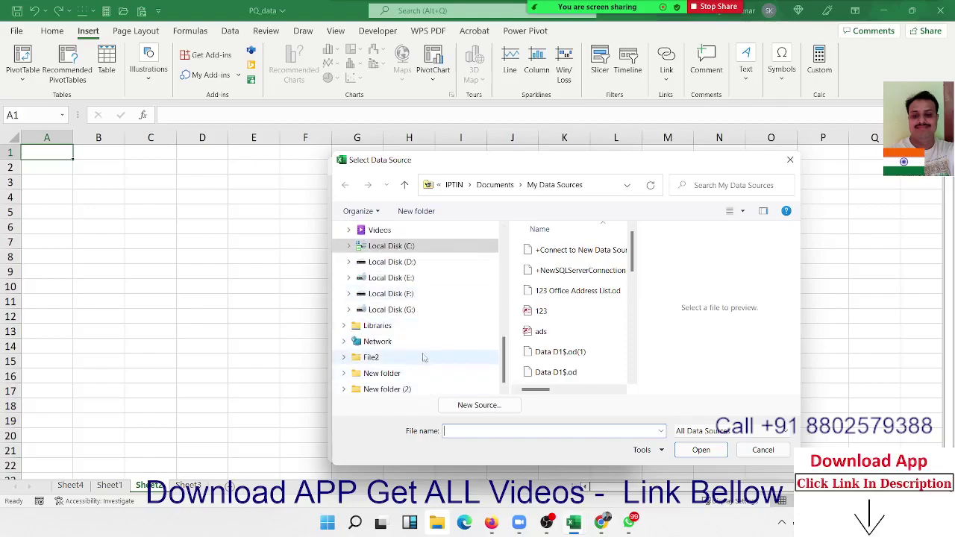
{"action": "left_click", "coordinate": [406, 309]}
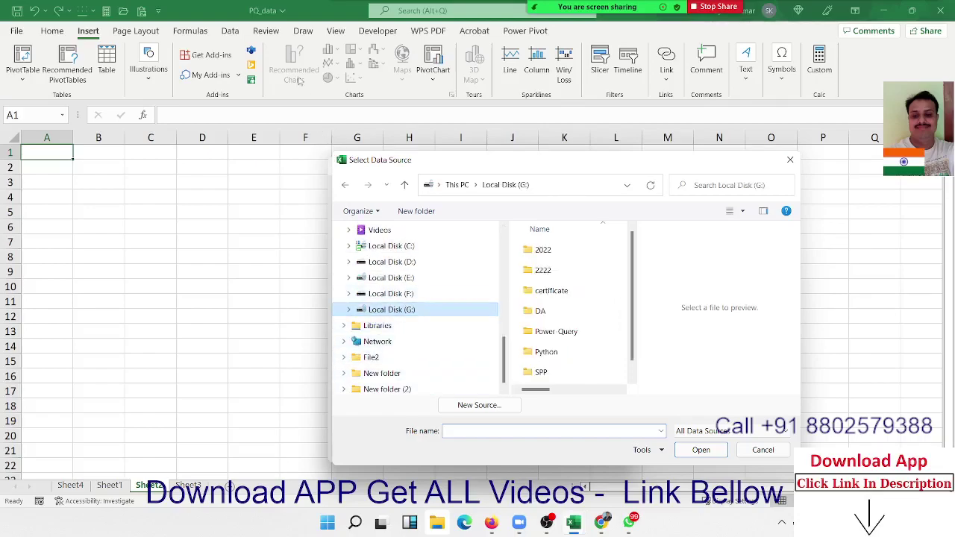
{"action": "double_click", "coordinate": [552, 331]}
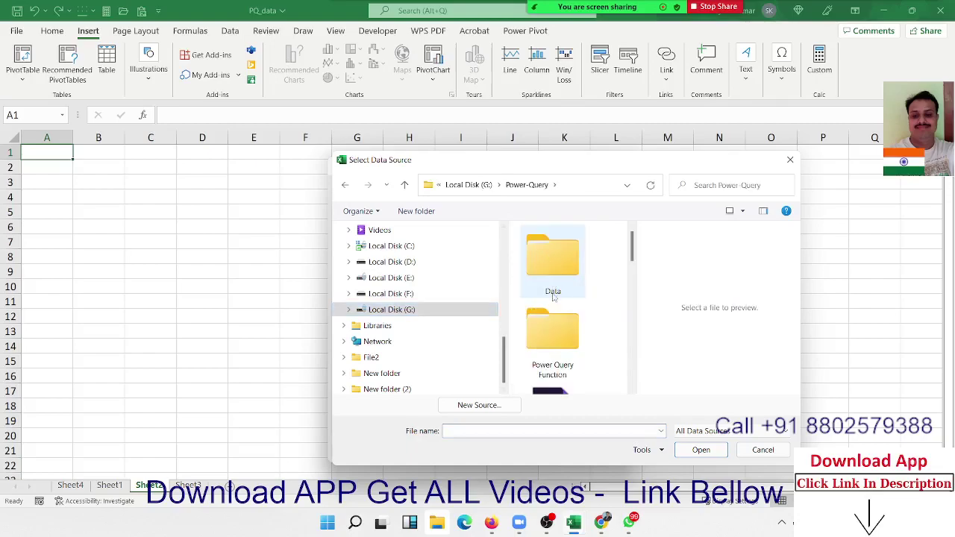
{"action": "double_click", "coordinate": [555, 330]}
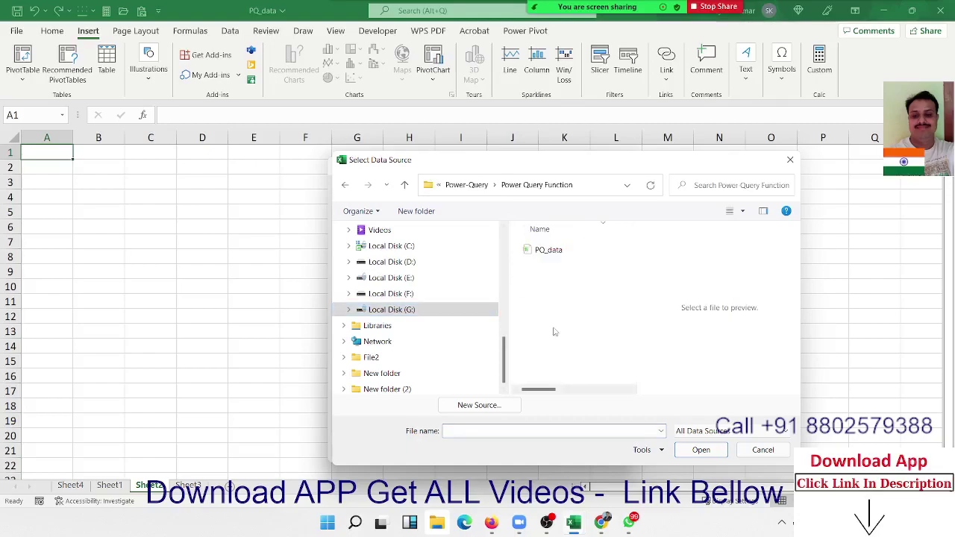
{"action": "left_click", "coordinate": [556, 257]}
{"action": "left_click", "coordinate": [701, 450]}
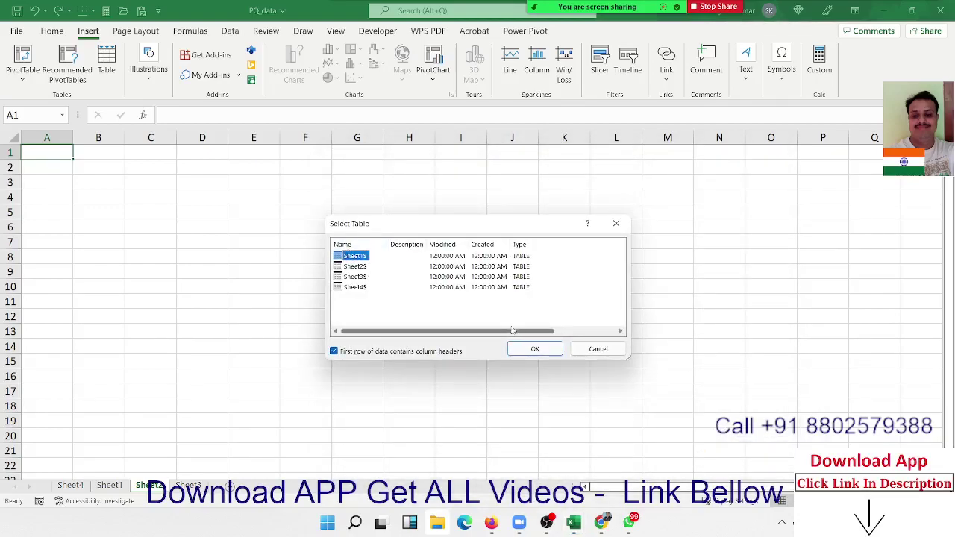
{"action": "left_click", "coordinate": [533, 349]}
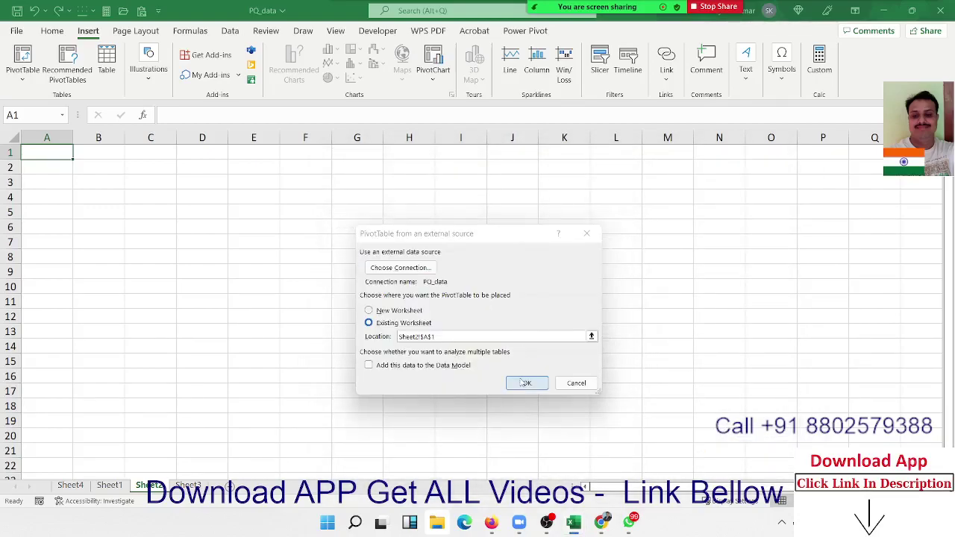
{"action": "left_click", "coordinate": [524, 382]}
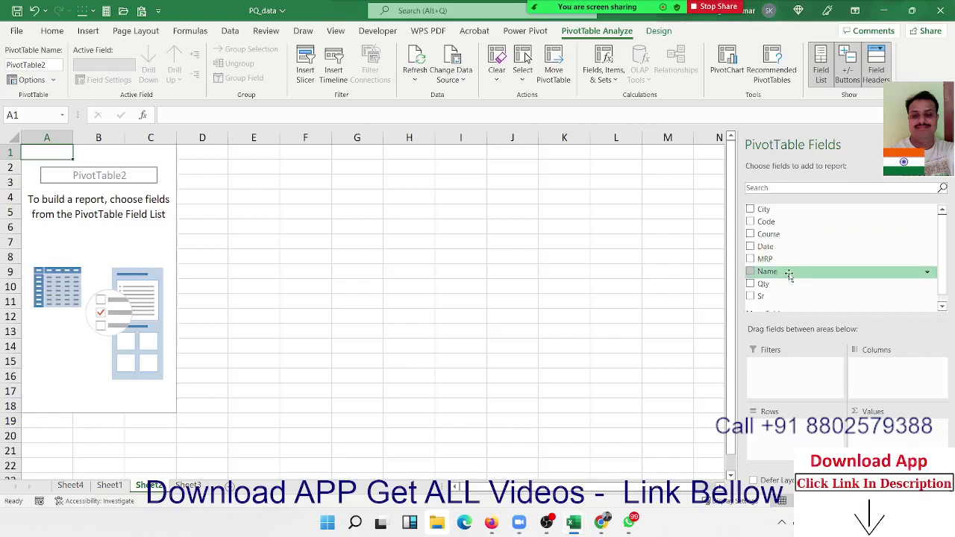
Step: Place Name in Rows and Sum of Qty in Values (total 8423), then return to Sheet1
{"action": "mouse_move", "coordinate": [776, 284]}
{"action": "left_mouse_down"}
{"action": "mouse_move", "coordinate": [791, 422]}
{"action": "mouse_move", "coordinate": [819, 374]}
{"action": "mouse_move", "coordinate": [875, 438]}
{"action": "left_mouse_up"}
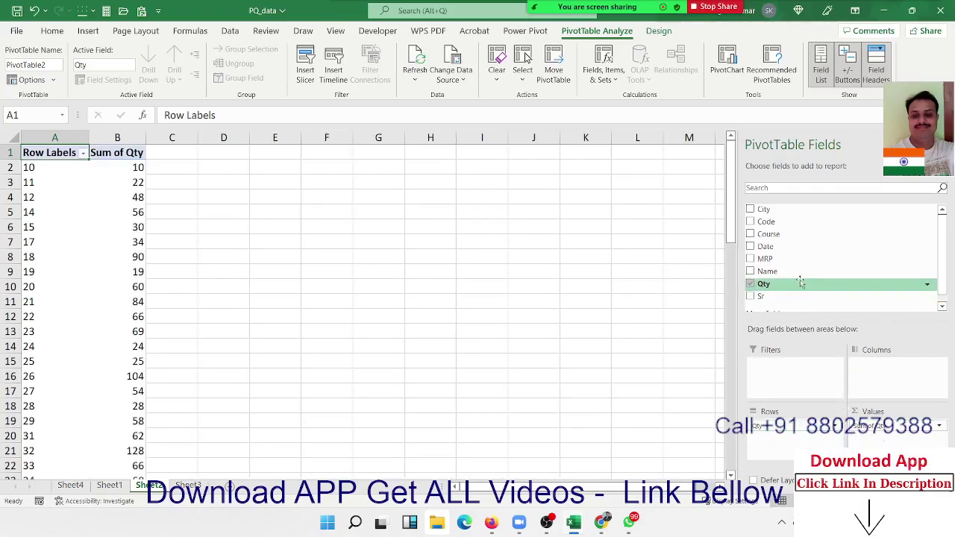
{"action": "mouse_move", "coordinate": [794, 271]}
{"action": "left_mouse_down"}
{"action": "mouse_move", "coordinate": [789, 429]}
{"action": "mouse_move", "coordinate": [790, 287]}
{"action": "left_mouse_up"}
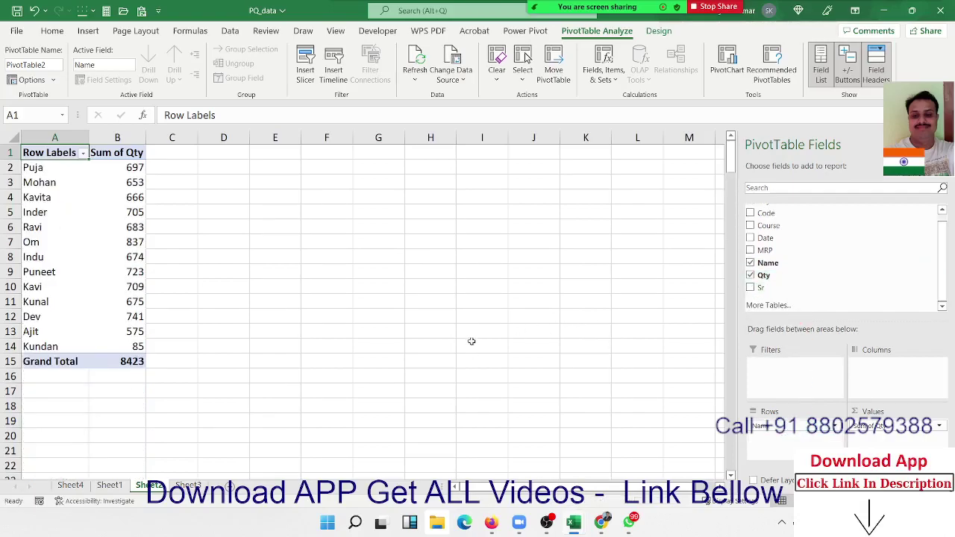
{"action": "left_click", "coordinate": [124, 486]}
{"action": "left_click", "coordinate": [91, 436]}
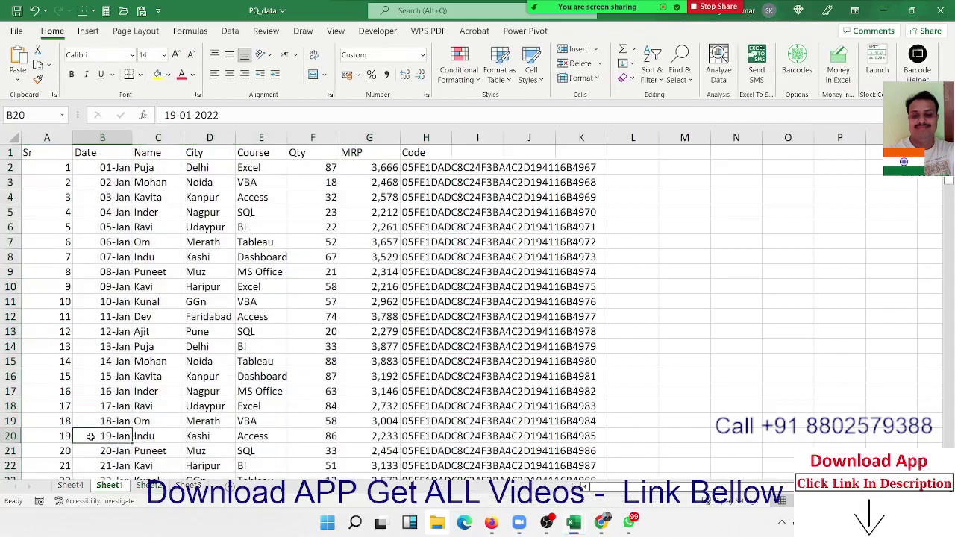
Step: Add record 167 in row 168, copying the remaining fields down from the row above
{"action": "key", "text": "ctrl+Down"}
{"action": "key", "text": "Down"}
{"action": "key", "text": "Left"}
{"action": "type", "text": "1"}
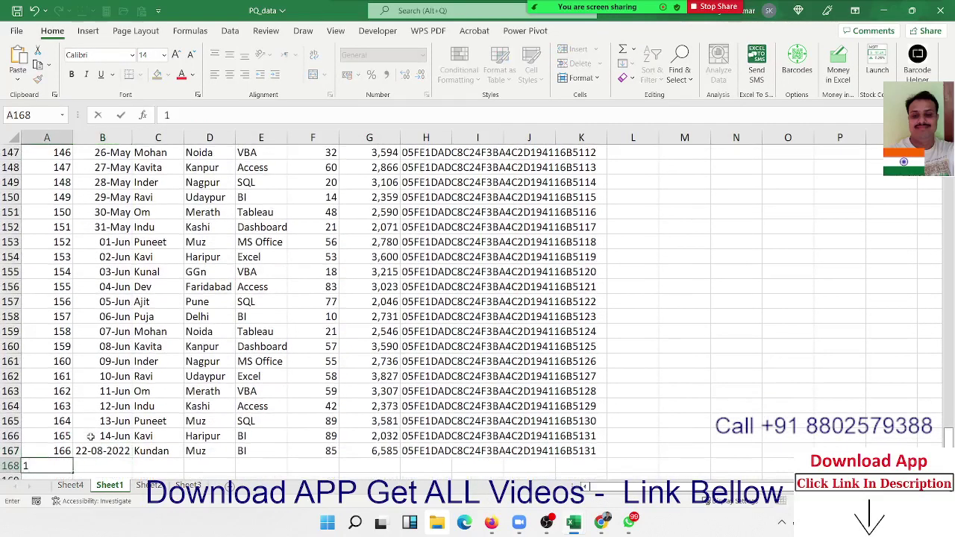
{"action": "type", "text": "67"}
{"action": "key", "text": "Tab"}
{"action": "key", "text": "shift+Right"}
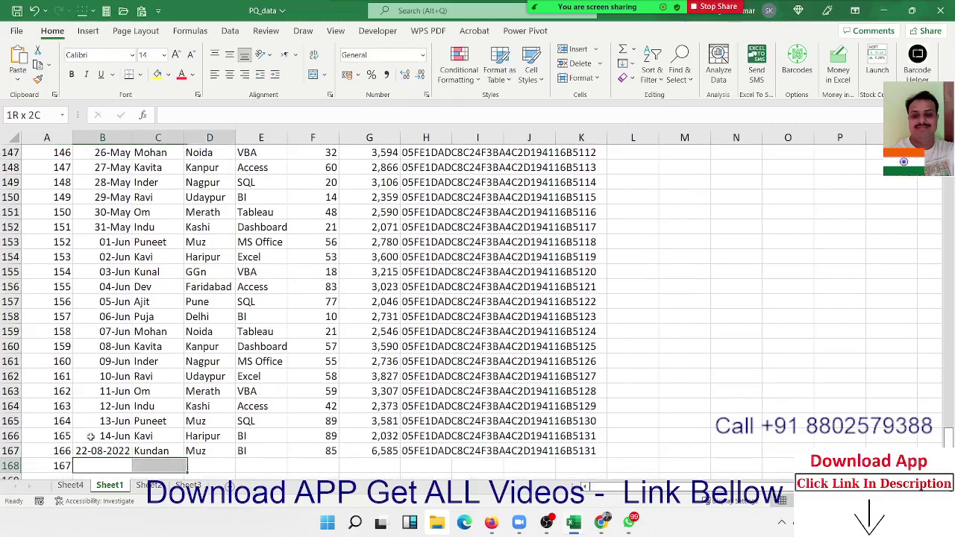
{"action": "key", "text": "shift+Right"}
{"action": "key", "text": "shift+Right"}
{"action": "key", "text": "shift+Right"}
{"action": "key", "text": "shift+Right"}
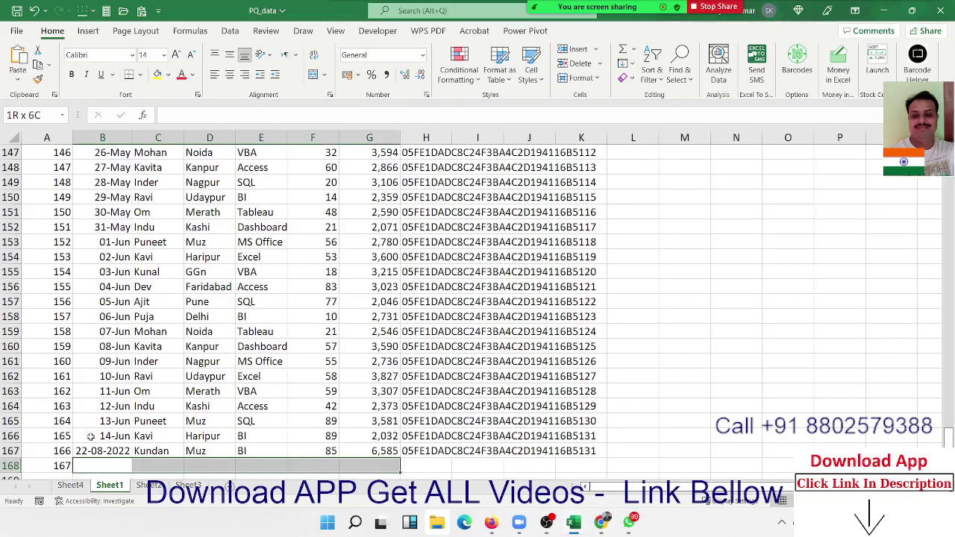
{"action": "key", "text": "shift+Right"}
{"action": "key", "text": "ctrl+d"}
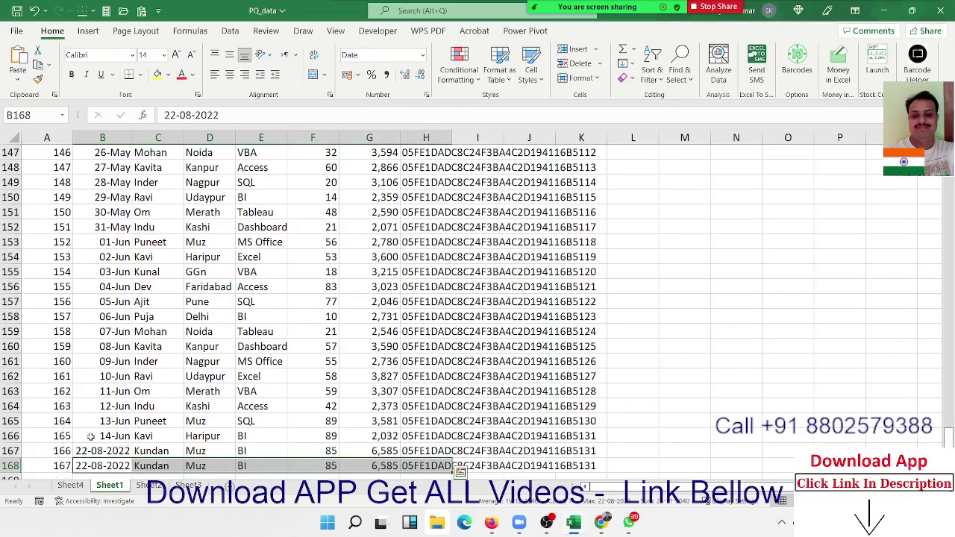
Step: Go to the Sheet4 PivotTable and bring up its shortcut menu to refresh it
{"action": "left_click", "coordinate": [73, 485]}
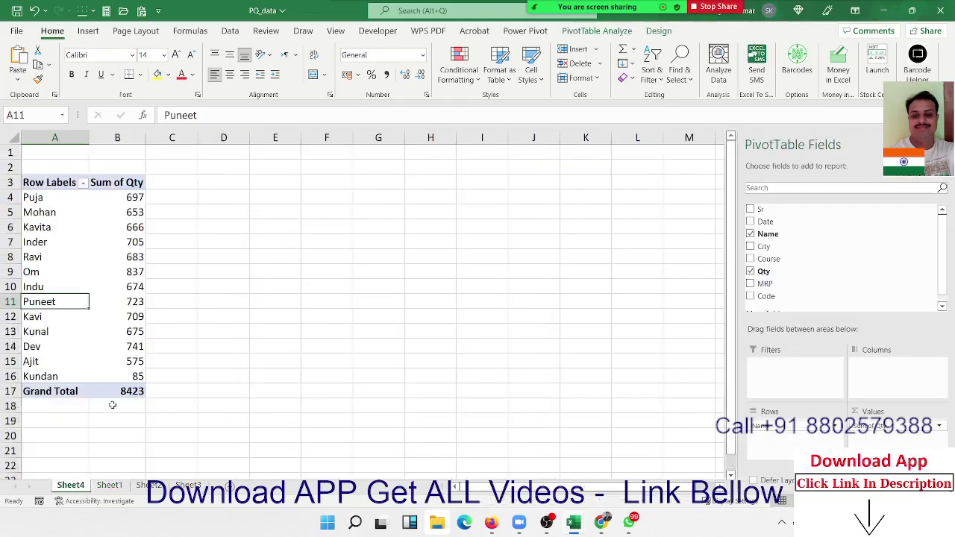
{"action": "left_click", "coordinate": [131, 376]}
{"action": "right_click", "coordinate": [135, 306]}
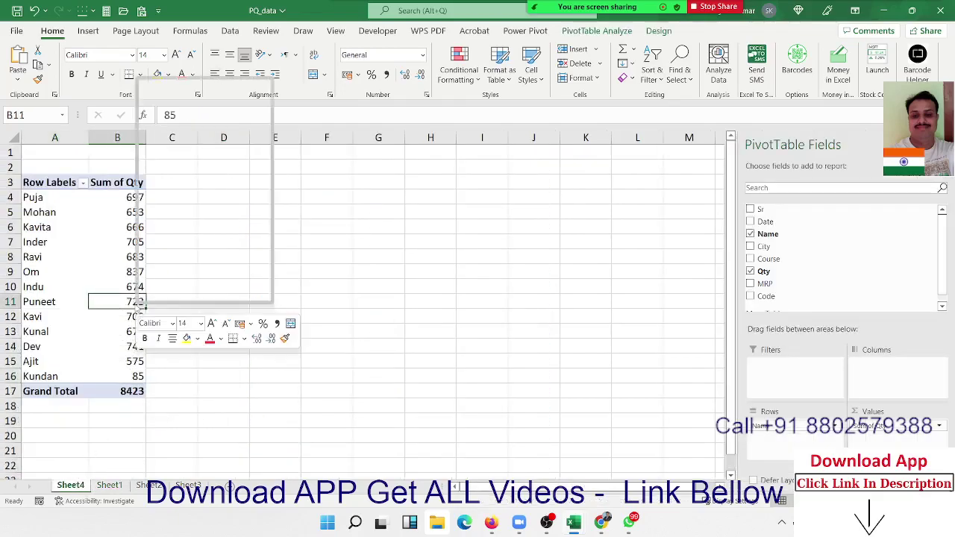
Step: Refresh the Sheet4 PivotTable, whose Grand Total stays at 8423
{"action": "left_click", "coordinate": [171, 163]}
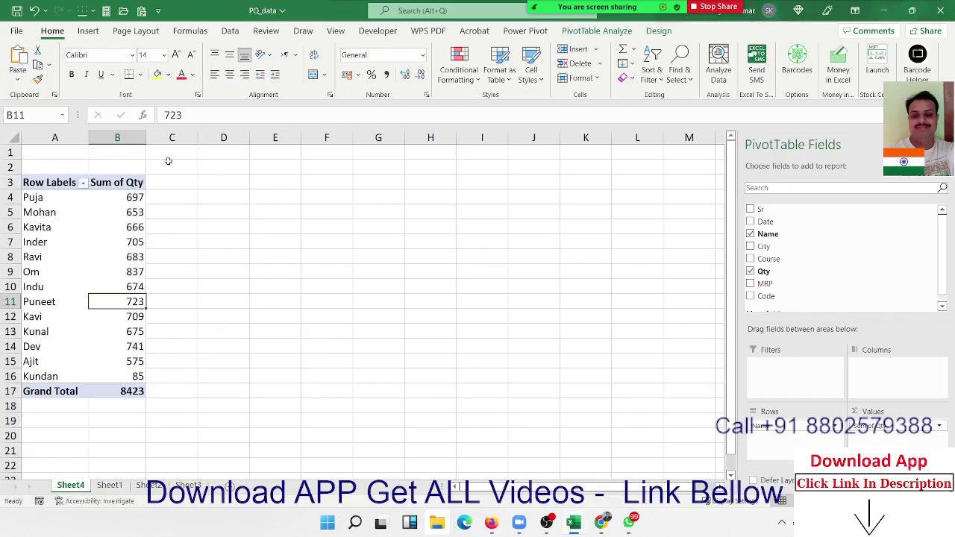
{"action": "right_click", "coordinate": [141, 211]}
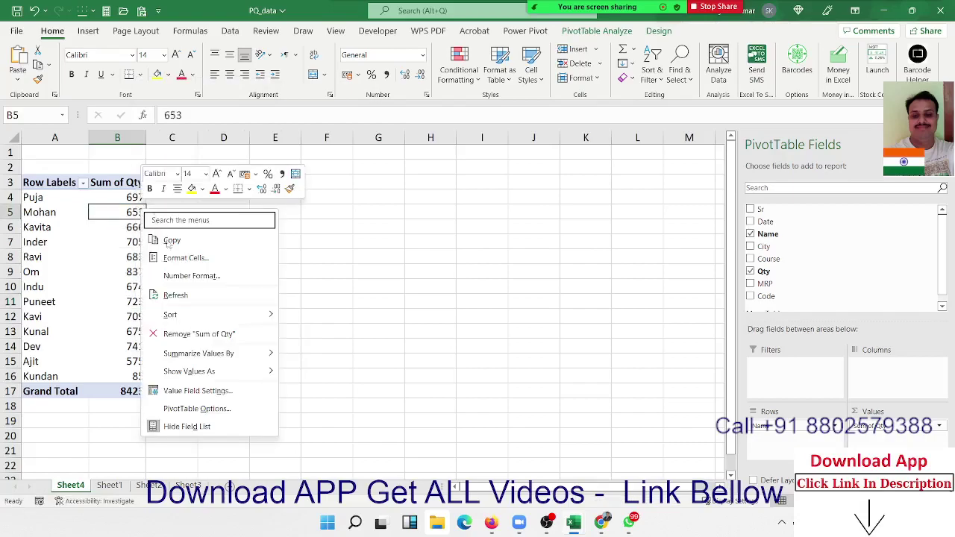
{"action": "left_click", "coordinate": [178, 297]}
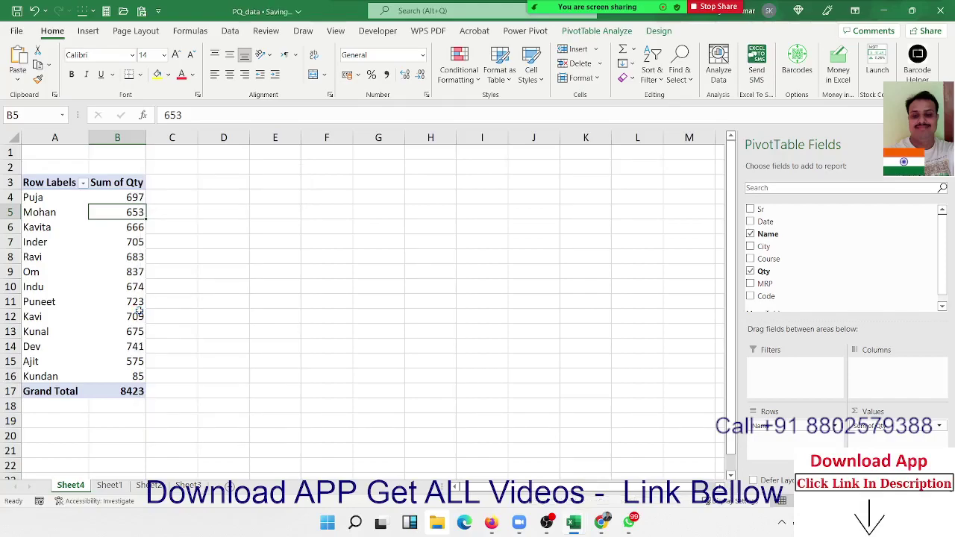
{"action": "left_click", "coordinate": [137, 303]}
{"action": "right_click", "coordinate": [137, 302]}
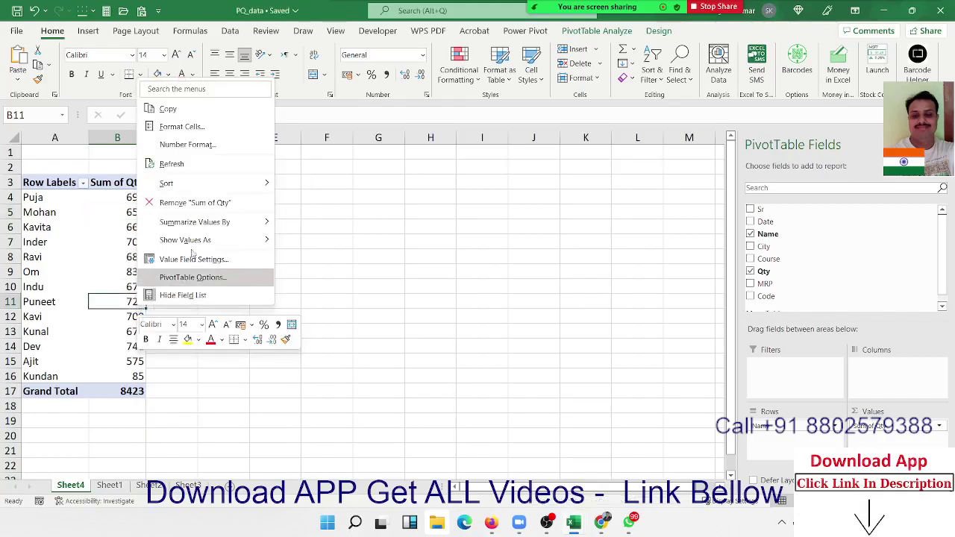
{"action": "left_click", "coordinate": [202, 164]}
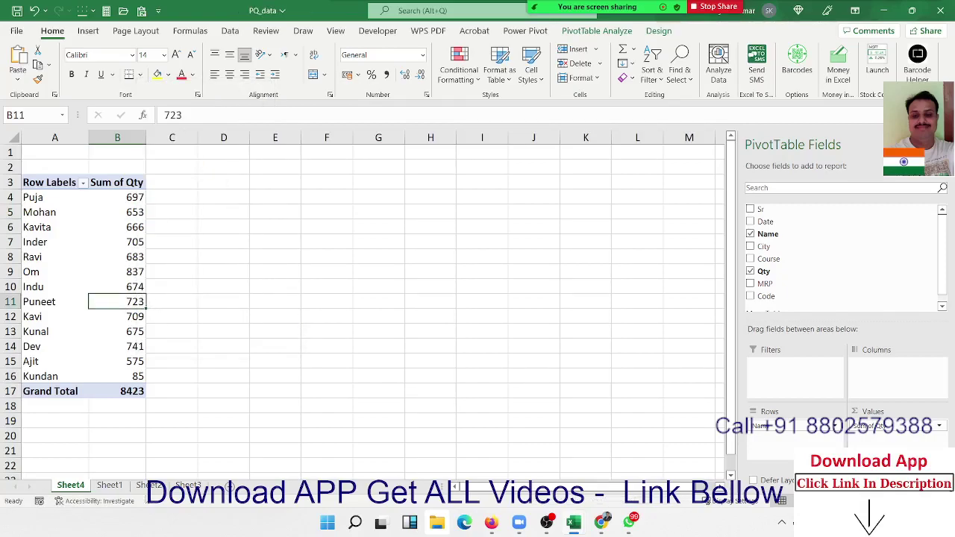
Step: Refresh the Sheet2 PivotTable so Kundan shows 170 and the Grand Total 8508
{"action": "left_click", "coordinate": [109, 486]}
{"action": "left_click", "coordinate": [149, 486]}
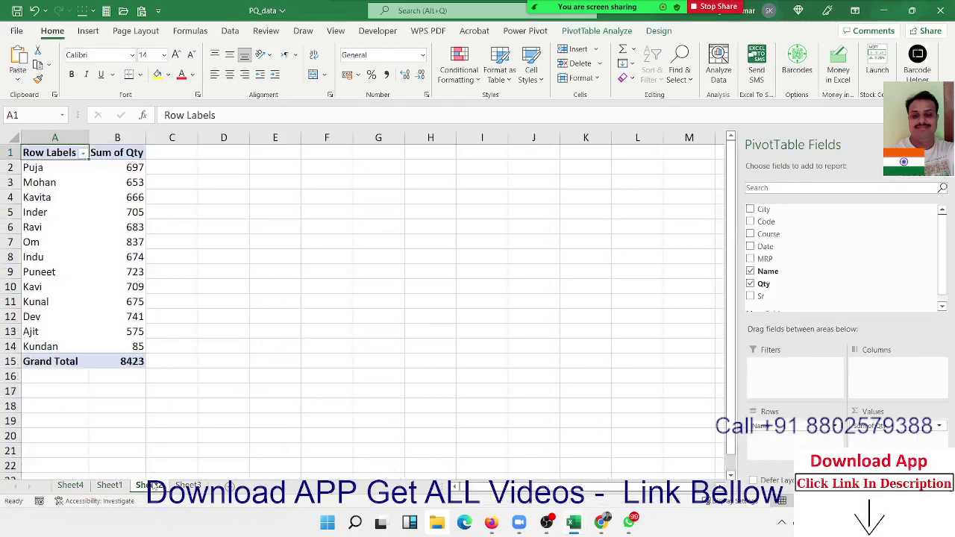
{"action": "right_click", "coordinate": [97, 259]}
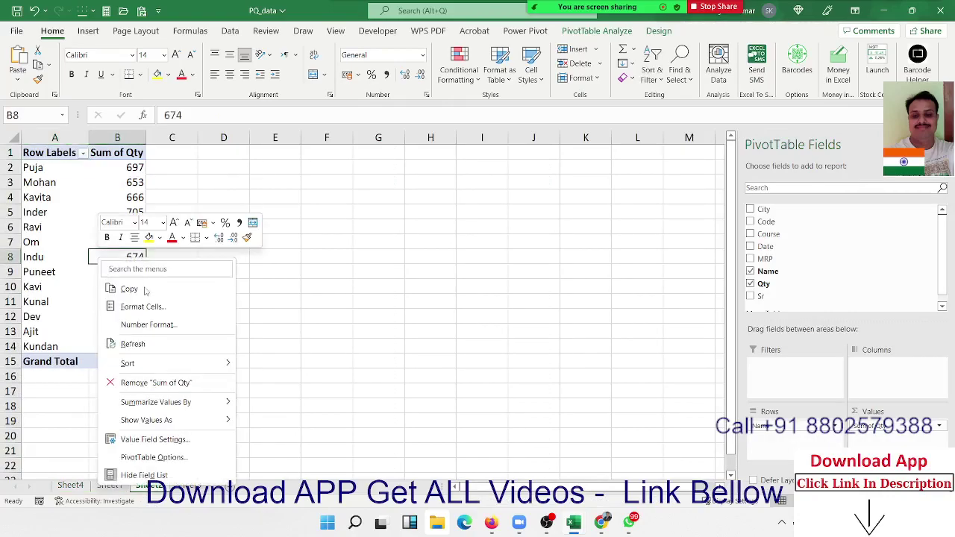
{"action": "left_click", "coordinate": [139, 307]}
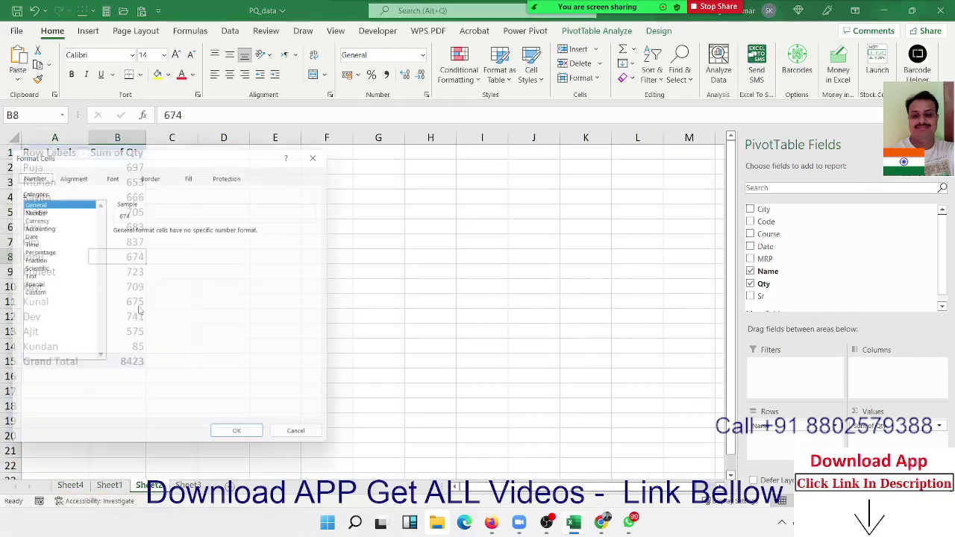
{"action": "left_click", "coordinate": [302, 438]}
{"action": "right_click", "coordinate": [68, 257]}
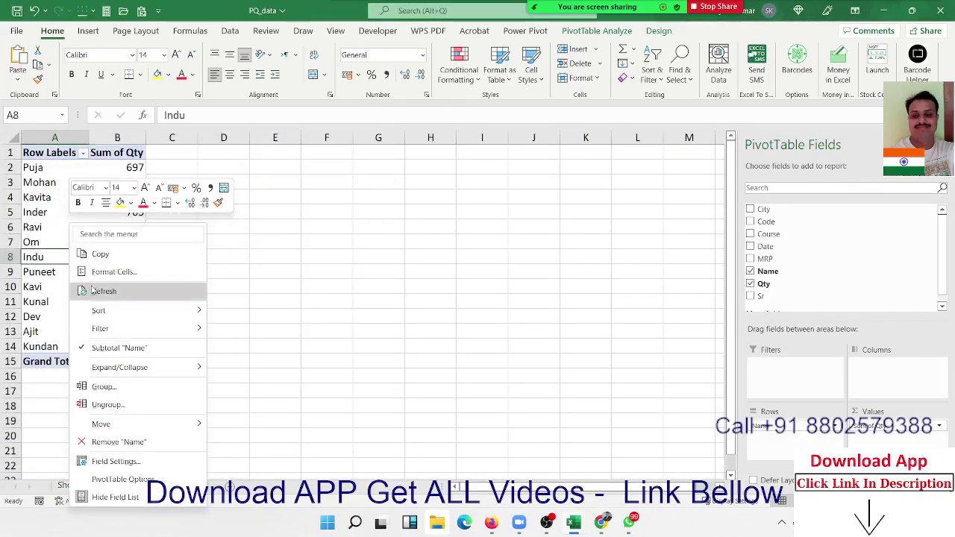
{"action": "left_click", "coordinate": [91, 291]}
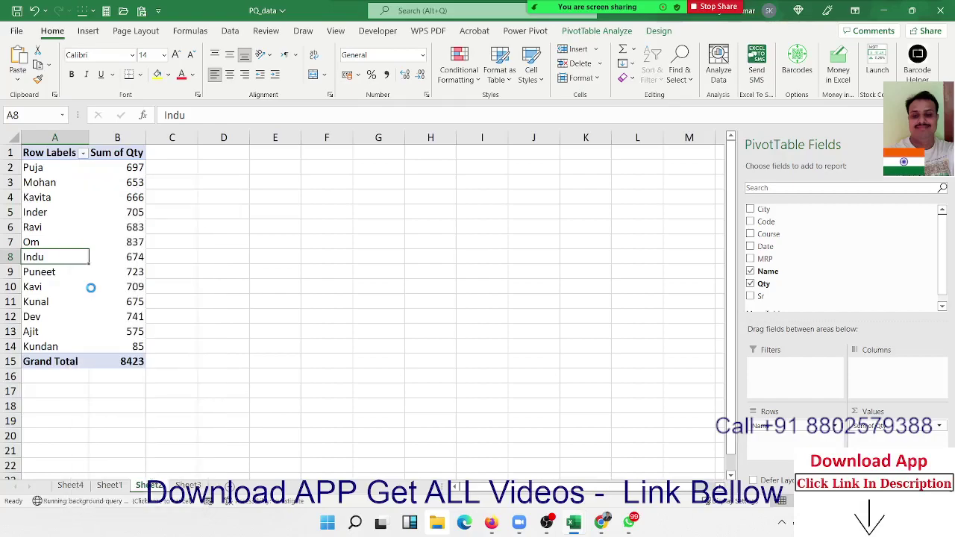
{"action": "left_click", "coordinate": [129, 348]}
{"action": "left_click", "coordinate": [70, 486]}
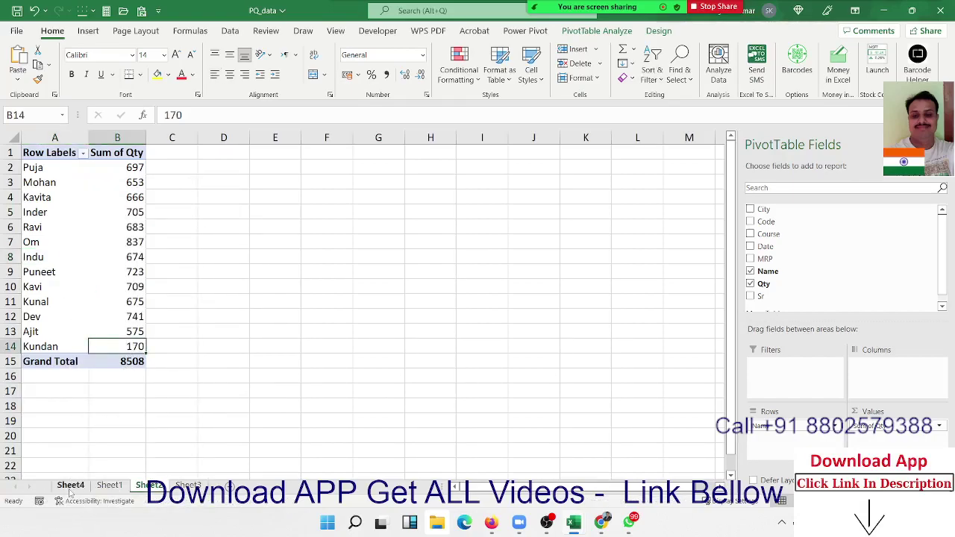
Step: Delete the outdated Sheet4 pivot worksheet, confirm the deletion, and return to Sheet2
{"action": "right_click", "coordinate": [71, 487]}
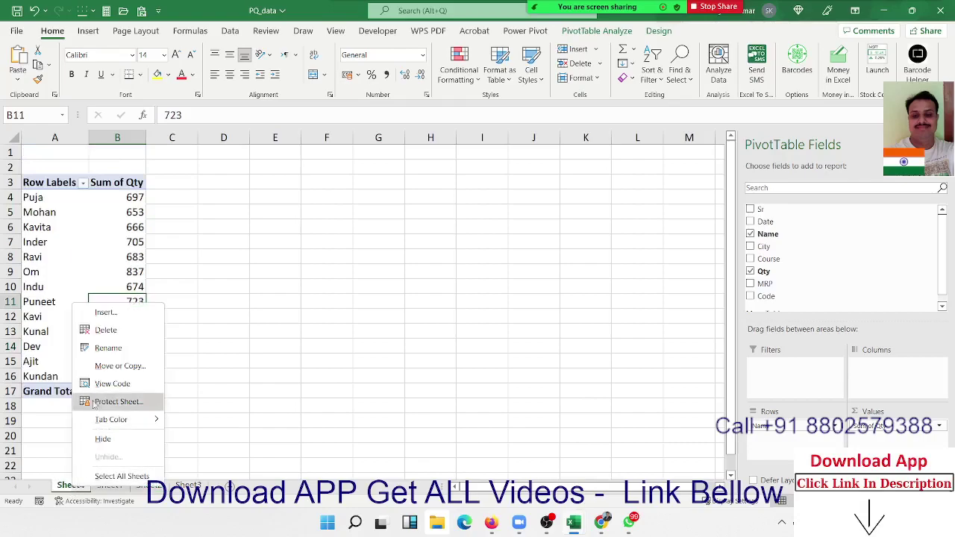
{"action": "left_click", "coordinate": [157, 329]}
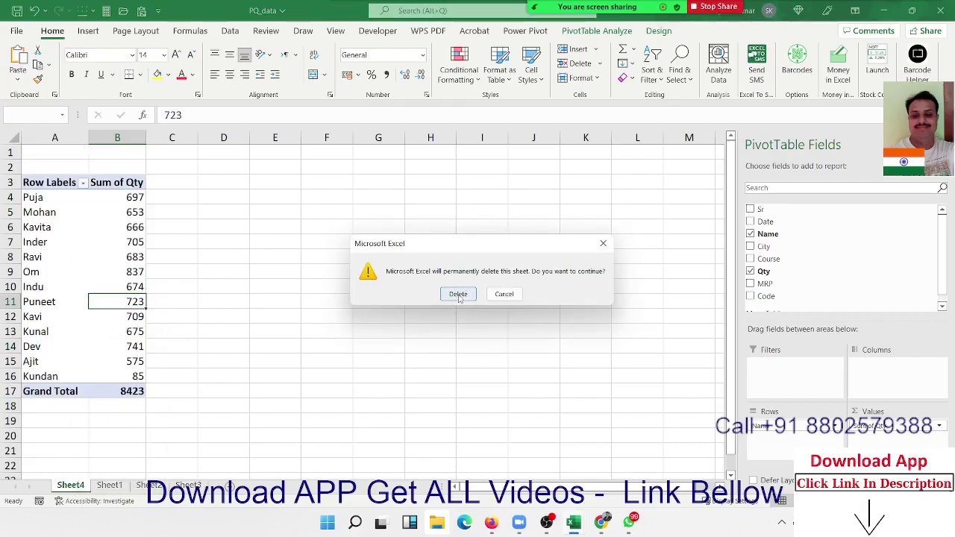
{"action": "left_click", "coordinate": [458, 295]}
{"action": "left_click", "coordinate": [108, 485]}
{"action": "left_click", "coordinate": [107, 486]}
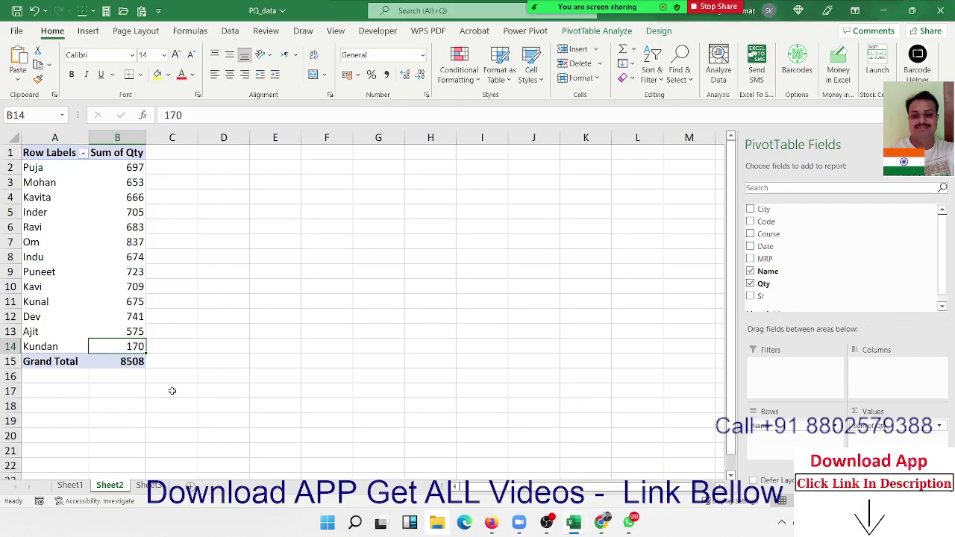
Step: Refresh All data and show the Queries & Connections list
{"action": "left_click", "coordinate": [231, 31]}
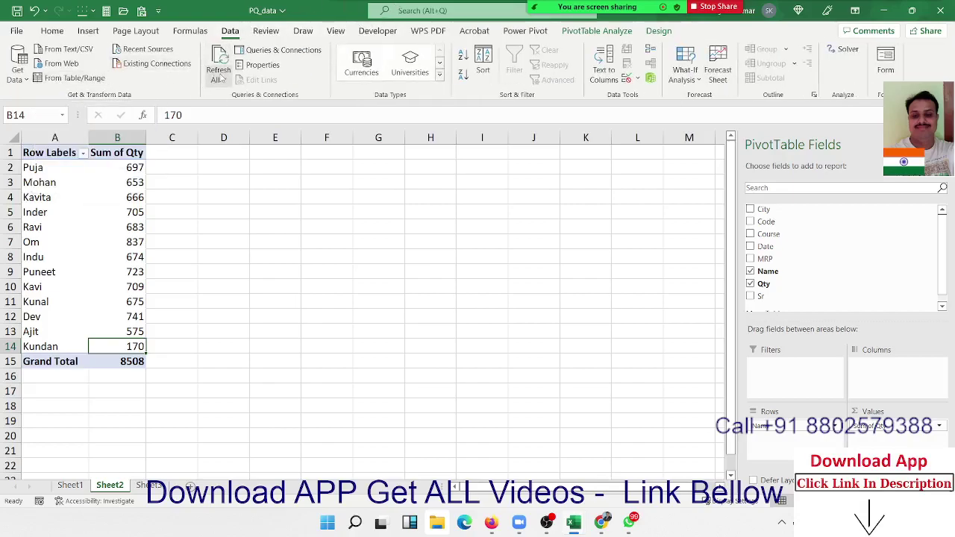
{"action": "left_click", "coordinate": [219, 60]}
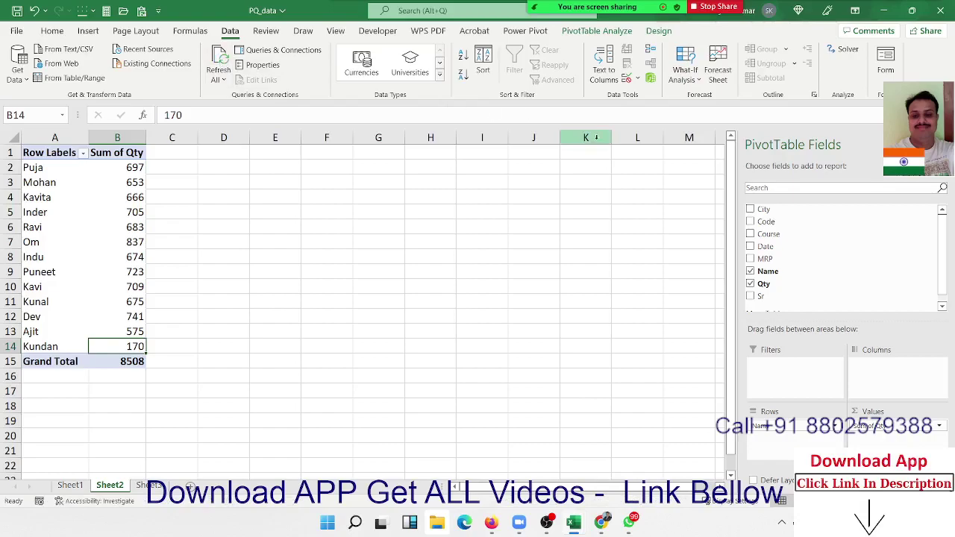
{"action": "left_click", "coordinate": [282, 50]}
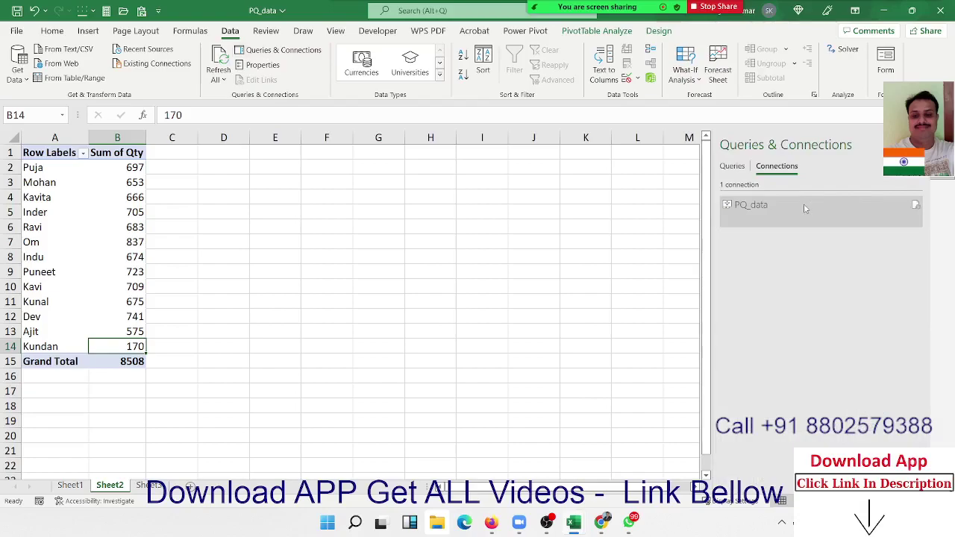
Step: Inspect the PQ_data connection's properties and select its connection file path
{"action": "right_click", "coordinate": [803, 204]}
{"action": "left_click", "coordinate": [836, 237]}
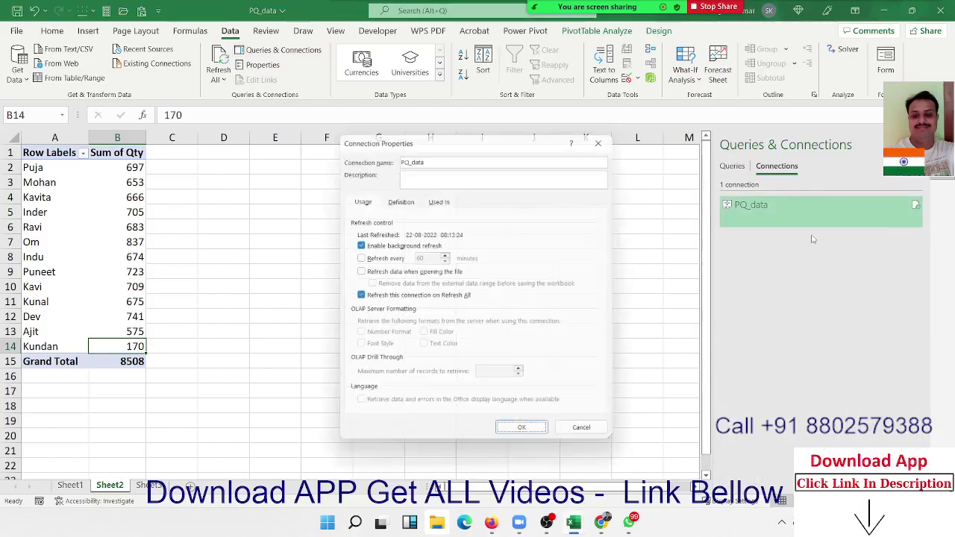
{"action": "left_click", "coordinate": [388, 200]}
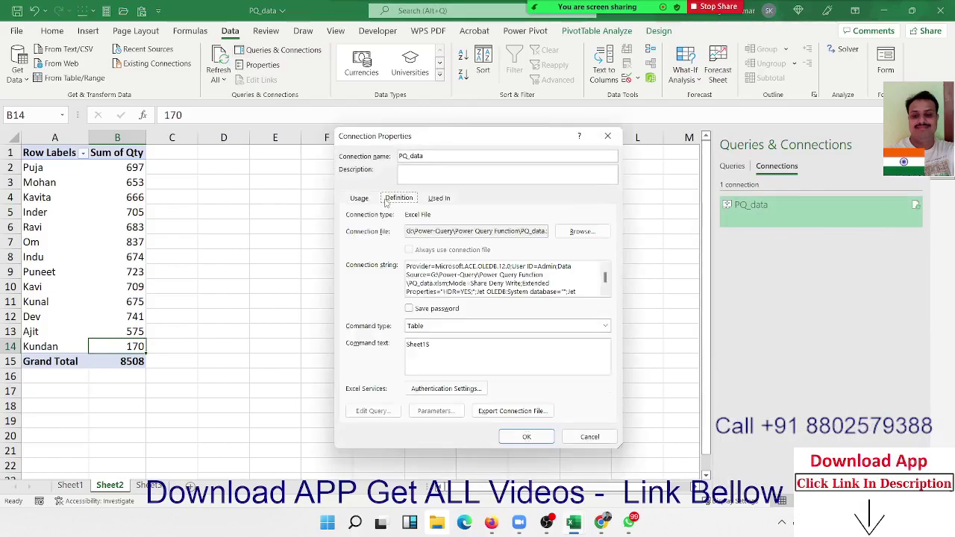
{"action": "double_click", "coordinate": [445, 230]}
{"action": "key", "text": "ctrl+a"}
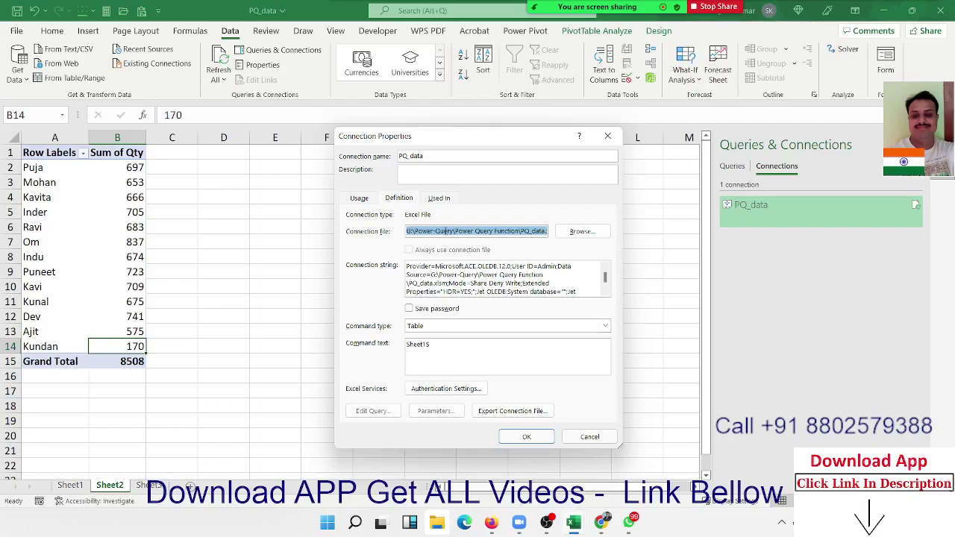
{"action": "key", "text": "Escape"}
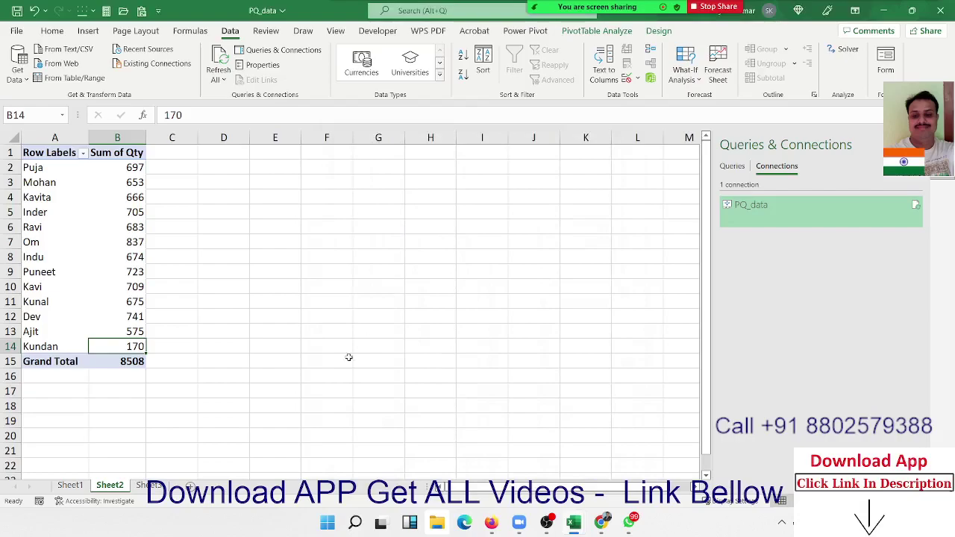
Step: Delete the Sheet2 pivot worksheet and close the Queries & Connections pane
{"action": "left_click", "coordinate": [71, 485]}
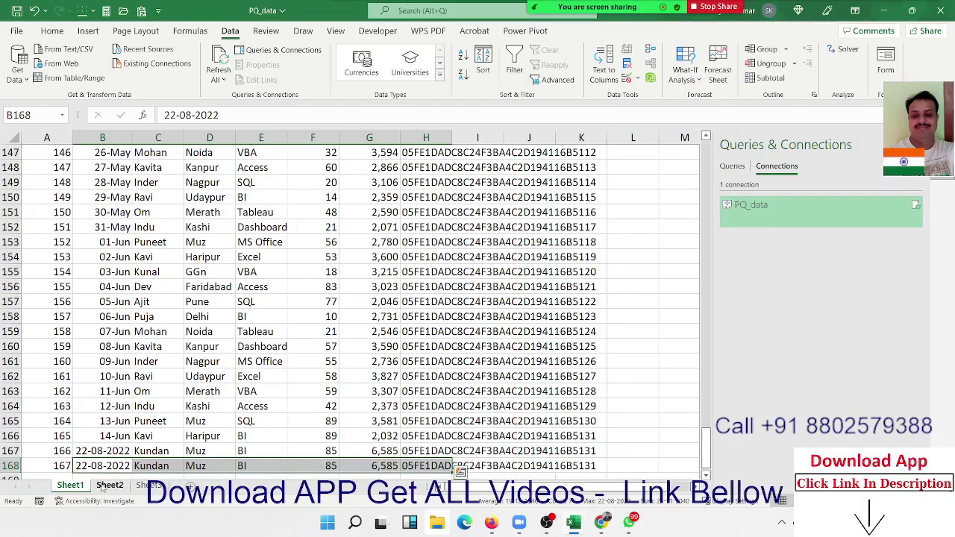
{"action": "left_click", "coordinate": [104, 486]}
{"action": "right_click", "coordinate": [105, 486]}
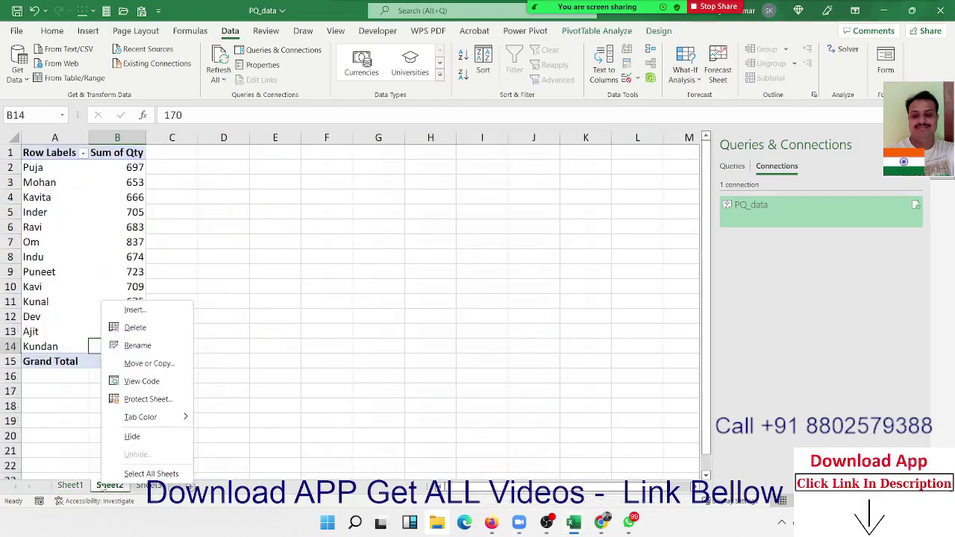
{"action": "left_click", "coordinate": [137, 329]}
{"action": "left_click", "coordinate": [458, 294]}
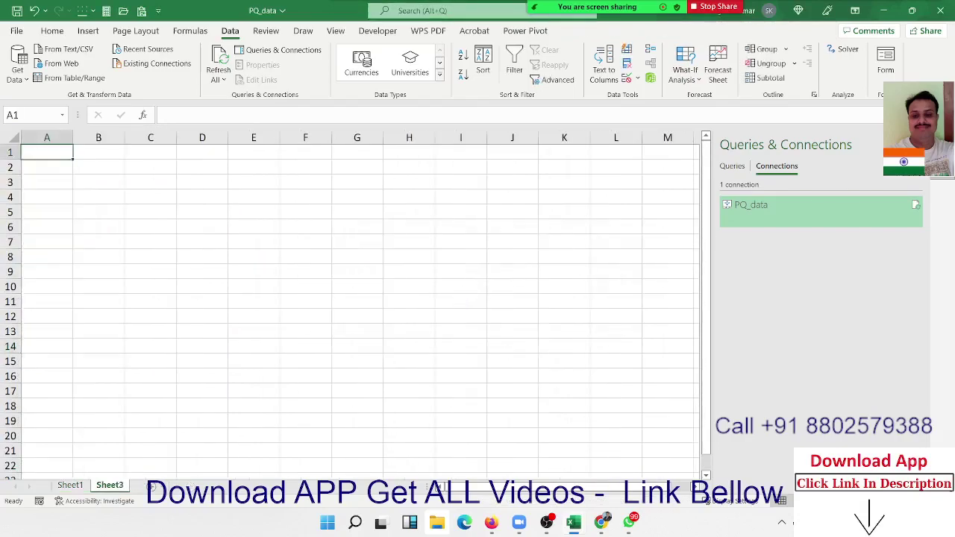
{"action": "left_click", "coordinate": [942, 145]}
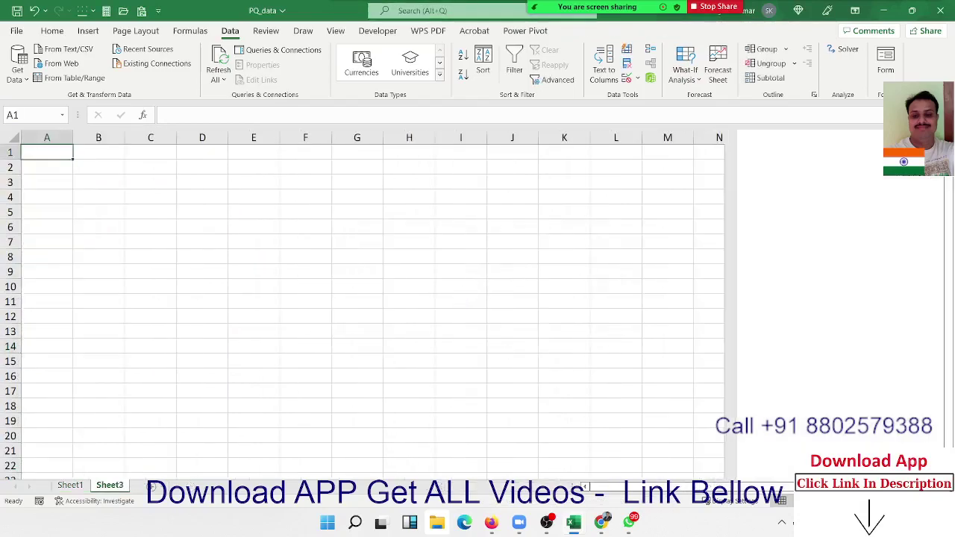
Step: On Sheet1, check the data table's extent from the header row down the MRP column
{"action": "left_click", "coordinate": [77, 484]}
{"action": "left_click", "coordinate": [420, 227]}
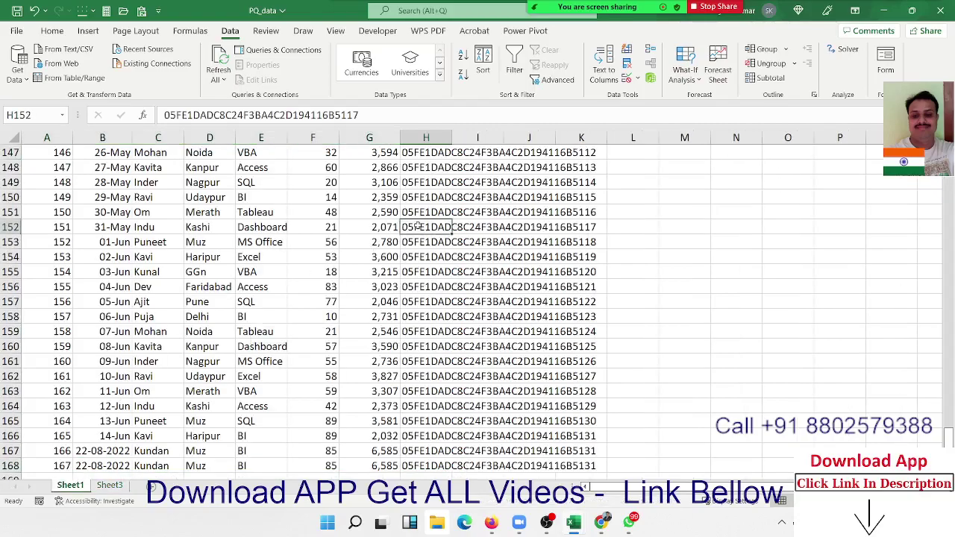
{"action": "key", "text": "ctrl+Up"}
{"action": "key", "text": "Right"}
{"action": "key", "text": "Right"}
{"action": "key", "text": "Right"}
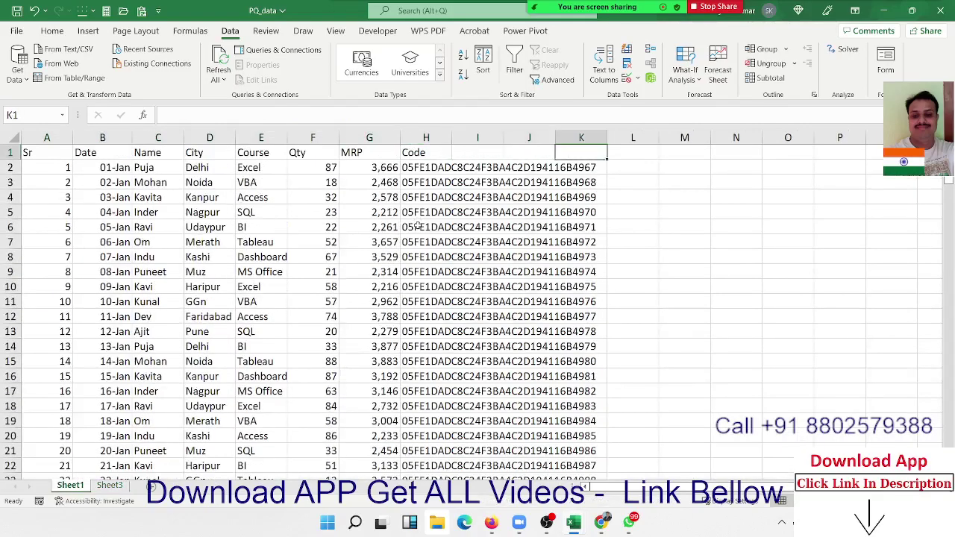
{"action": "key", "text": "Left"}
{"action": "key", "text": "Left"}
{"action": "key", "text": "Left"}
{"action": "key", "text": "Left"}
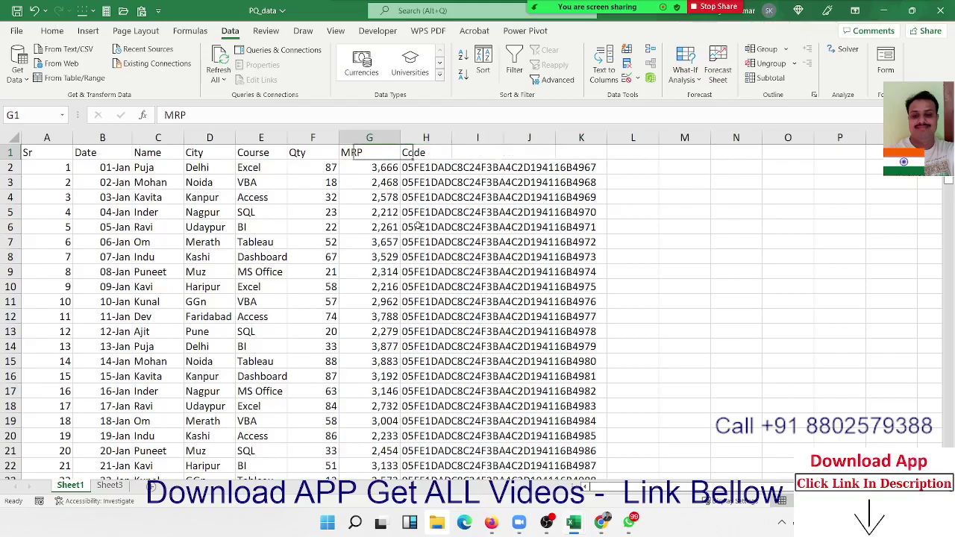
{"action": "key", "text": "ctrl+Down"}
{"action": "key", "text": "Down"}
{"action": "key", "text": "ctrl+Up"}
{"action": "key", "text": "Right"}
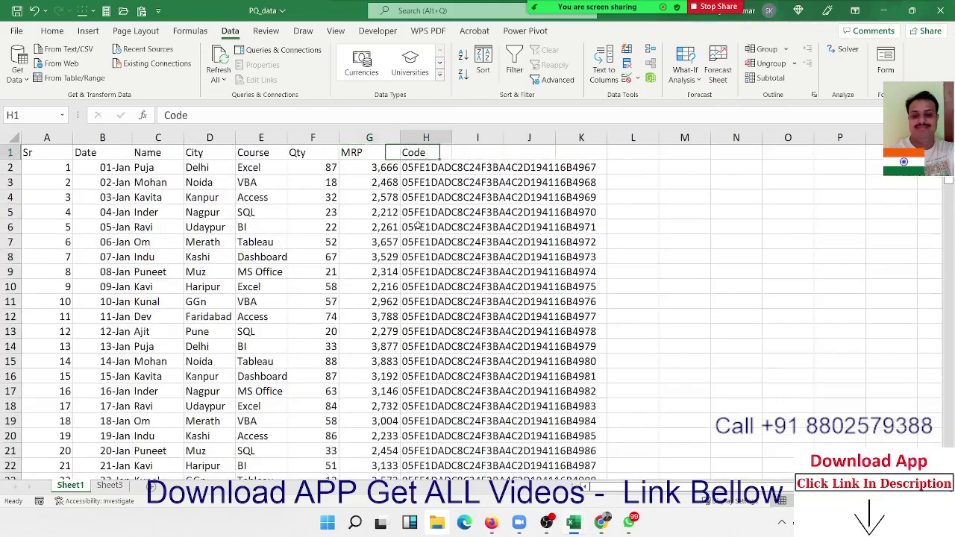
{"action": "key", "text": "shift+Right"}
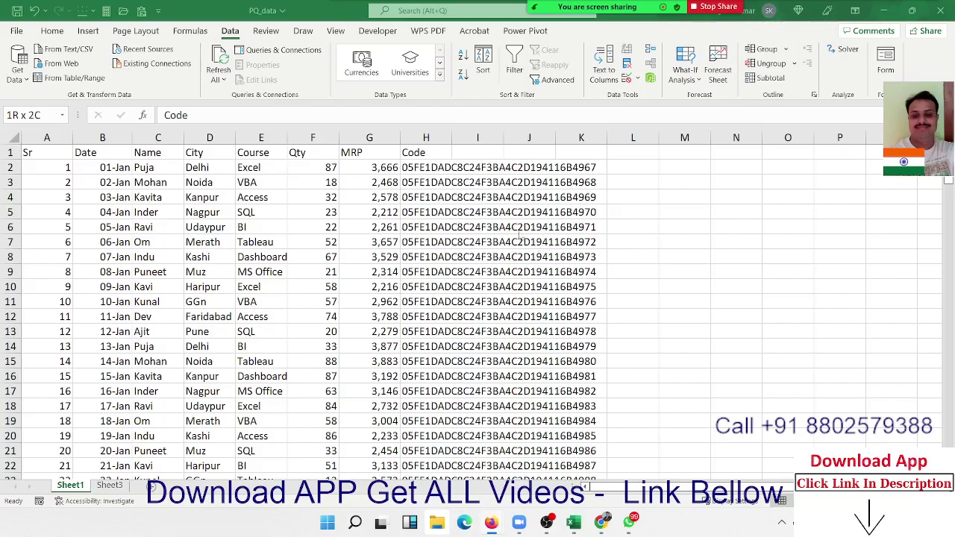
Step: Enter =OFFSET(A1,0,0,COUNTA(A:A),COUNTA(1:1)) in cell M3
{"action": "left_click", "coordinate": [446, 183]}
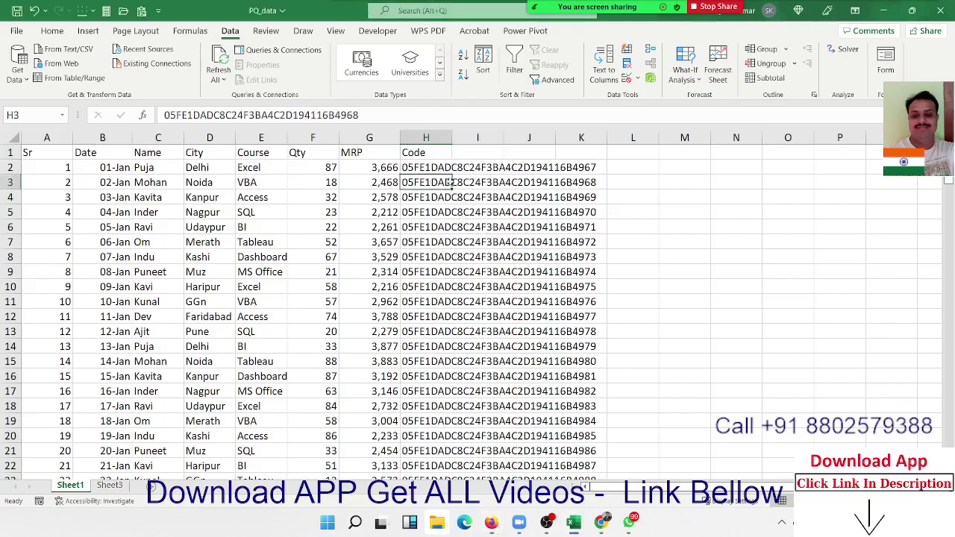
{"action": "left_click", "coordinate": [670, 183]}
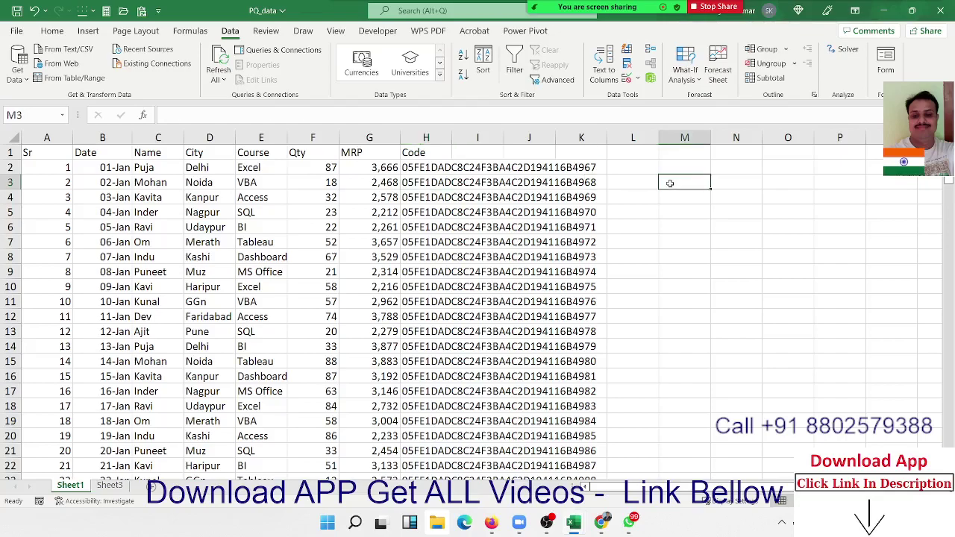
{"action": "type", "text": "=off"}
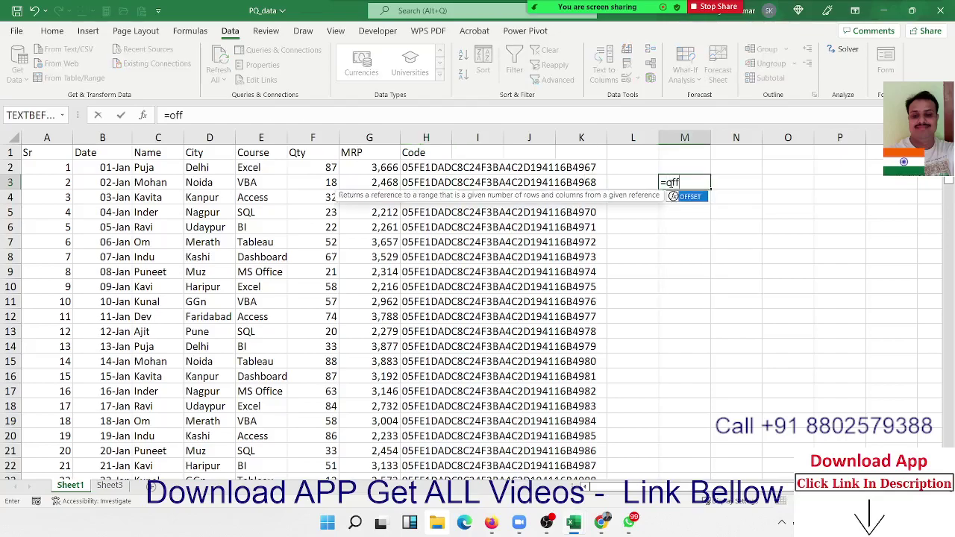
{"action": "key", "text": "Tab"}
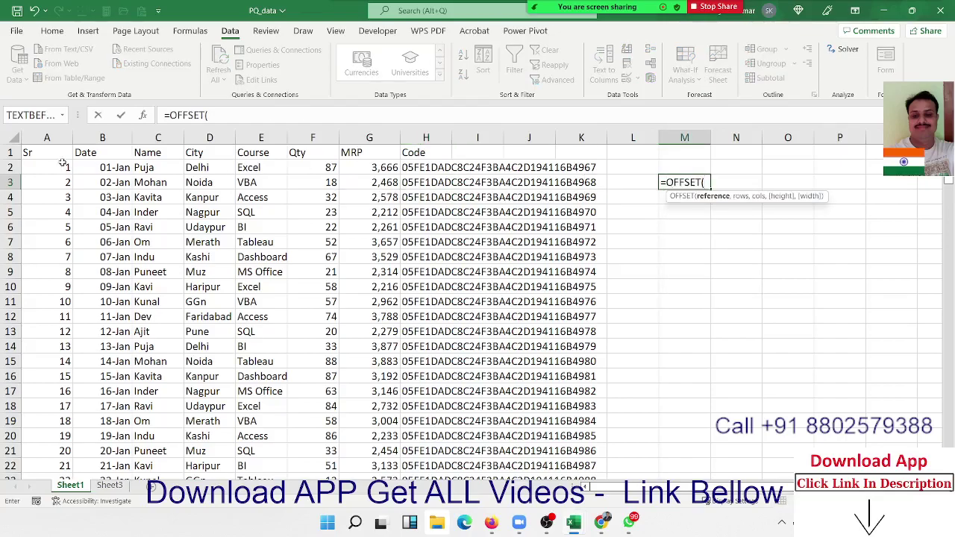
{"action": "left_click", "coordinate": [58, 158]}
{"action": "type", "text": ","}
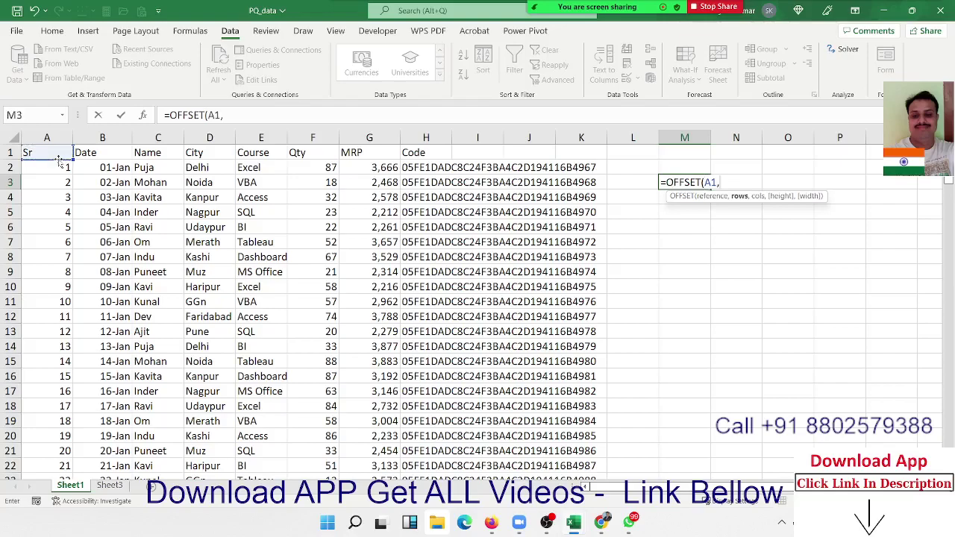
{"action": "type", "text": "0,"}
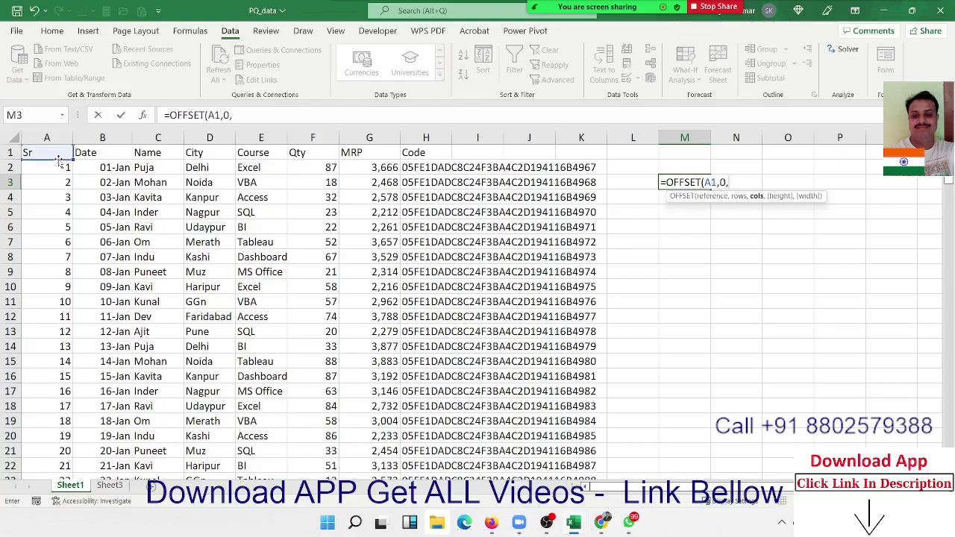
{"action": "type", "text": "0,"}
{"action": "type", "text": "coun"}
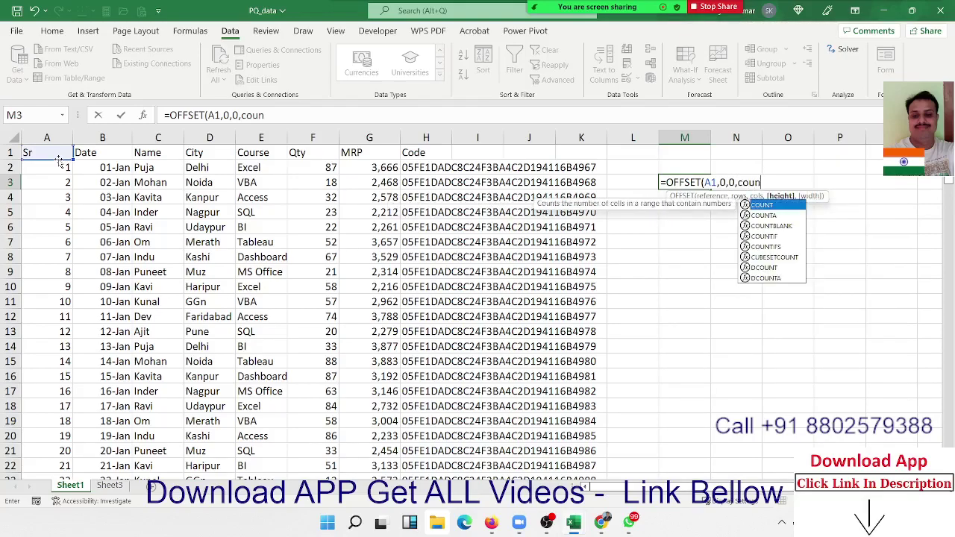
{"action": "key", "text": "Down"}
{"action": "key", "text": "Tab"}
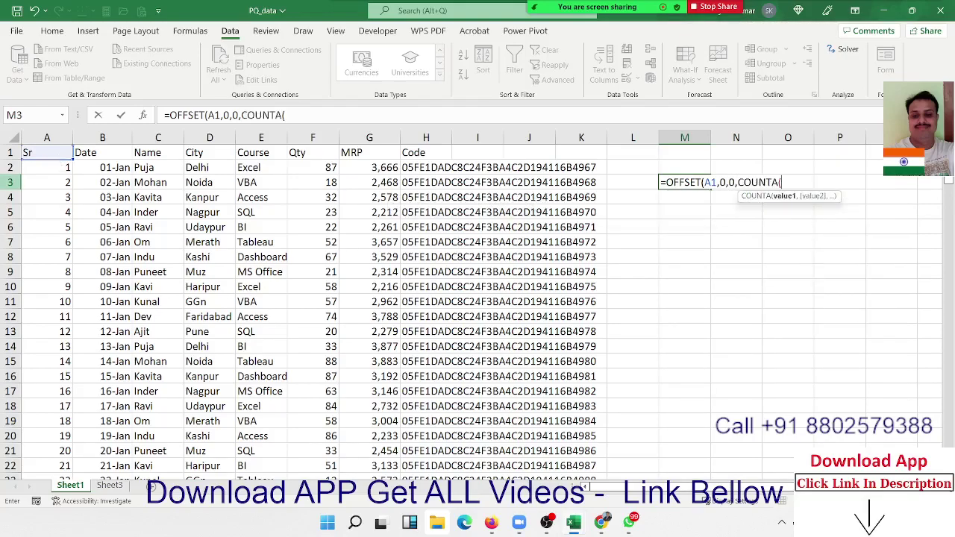
{"action": "left_click", "coordinate": [67, 140]}
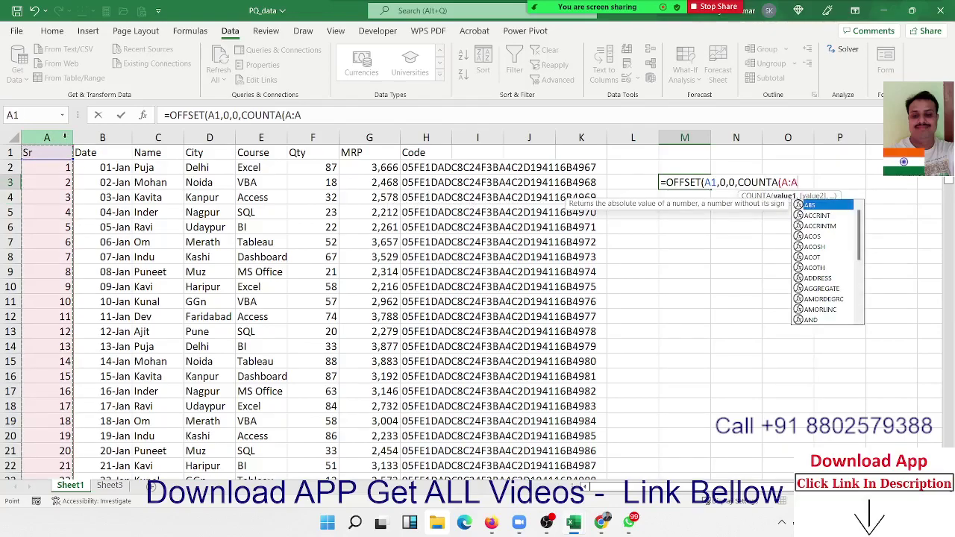
{"action": "type", "text": "),"}
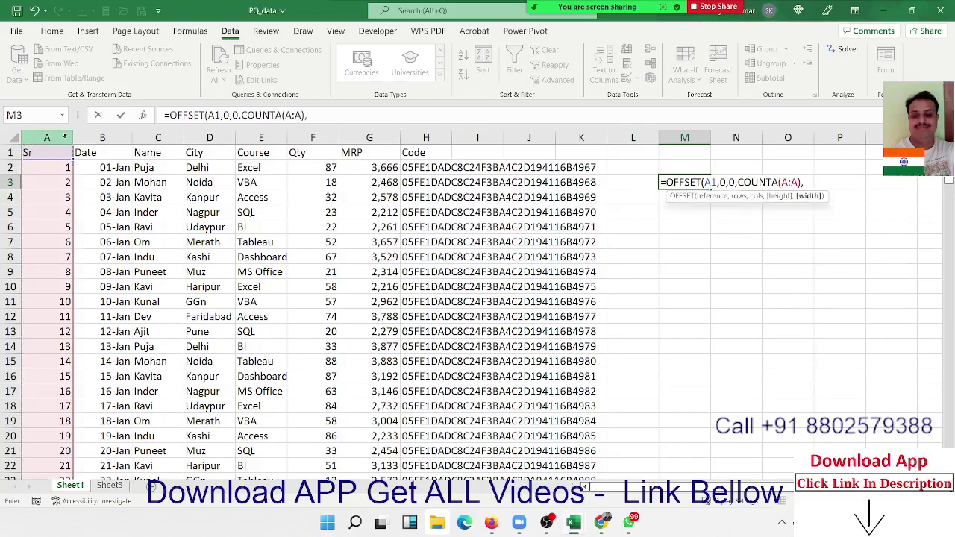
{"action": "type", "text": "coun"}
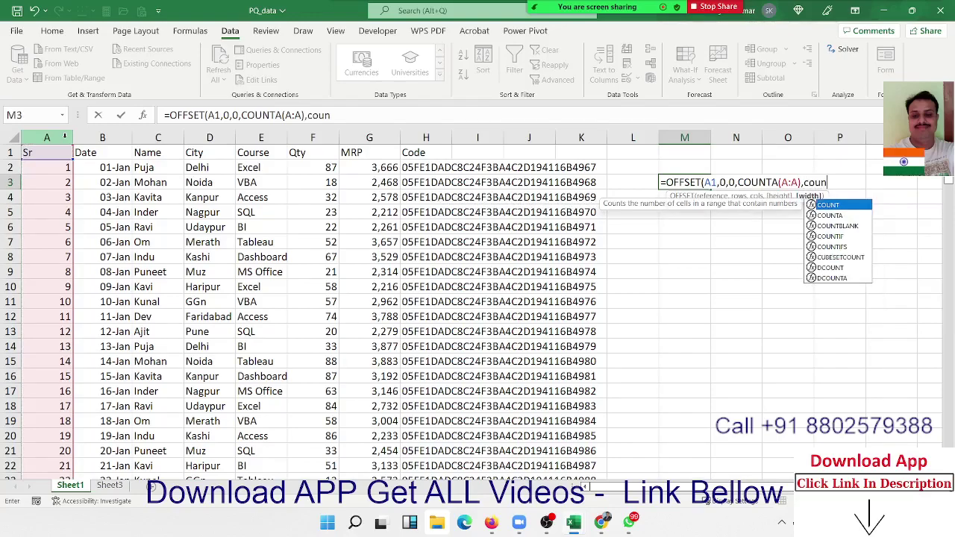
{"action": "key", "text": "Down"}
{"action": "key", "text": "Tab"}
{"action": "key", "text": "Left"}
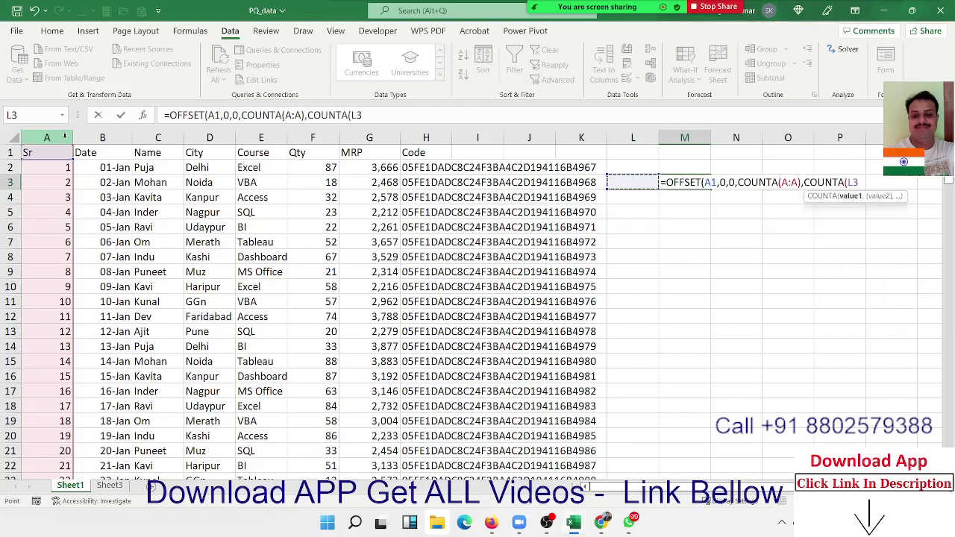
{"action": "key", "text": "Left"}
{"action": "key", "text": "Left"}
{"action": "key", "text": "Up"}
{"action": "key", "text": "Up"}
{"action": "key", "text": "shift+space"}
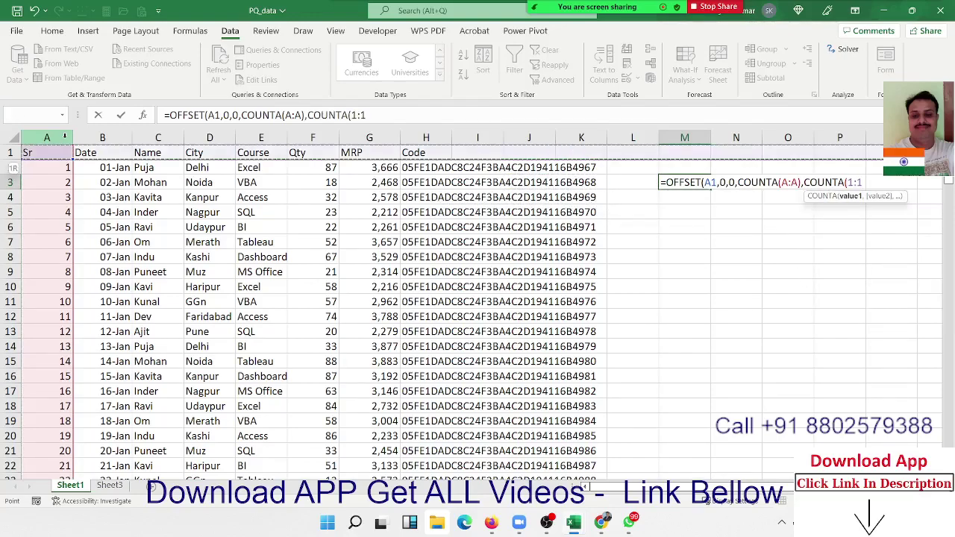
{"action": "type", "text": ")"}
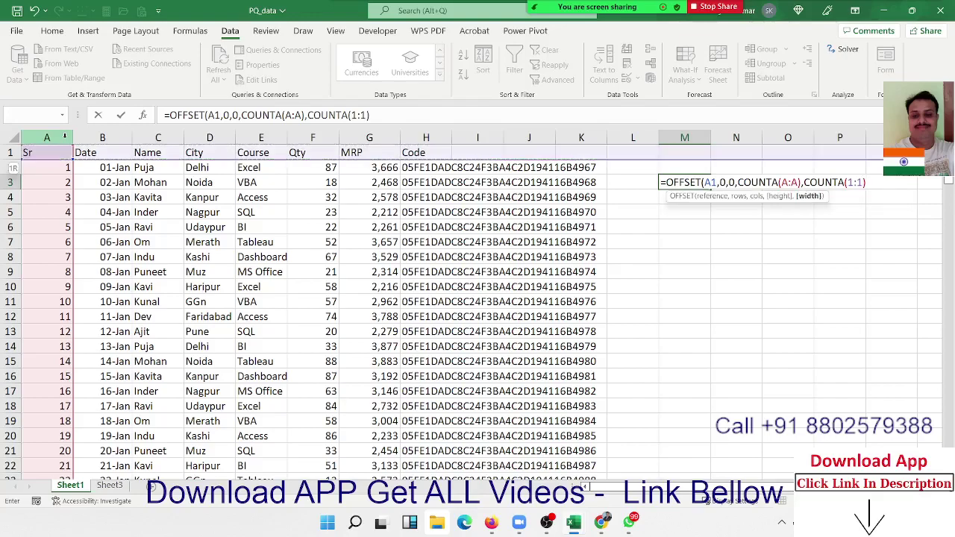
{"action": "type", "text": ")"}
{"action": "key", "text": "Return"}
Step: Wrap the M3 formula in SUM so it totals the dynamic range to 7985791
{"action": "key", "text": "Up"}
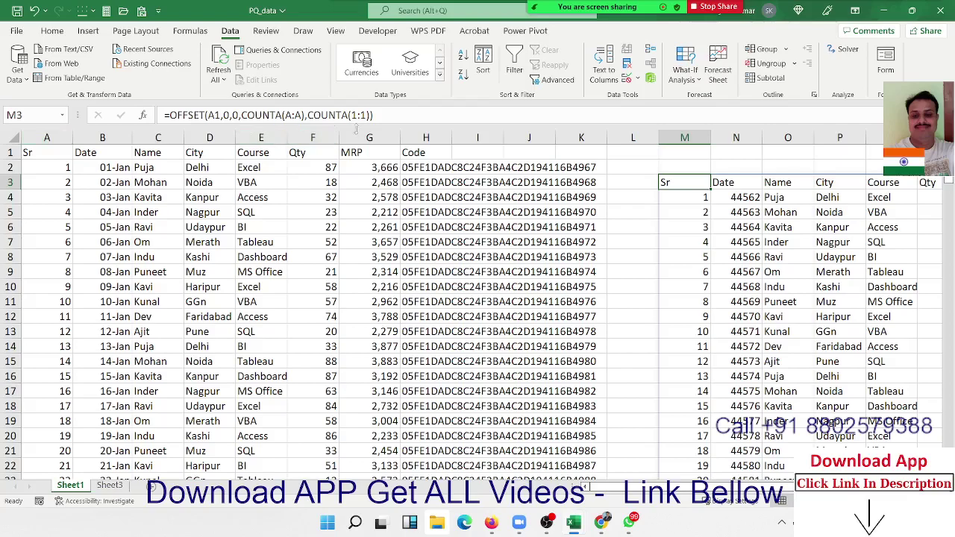
{"action": "left_click_drag", "start_coordinate": [373, 115], "coordinate": [328, 114]}
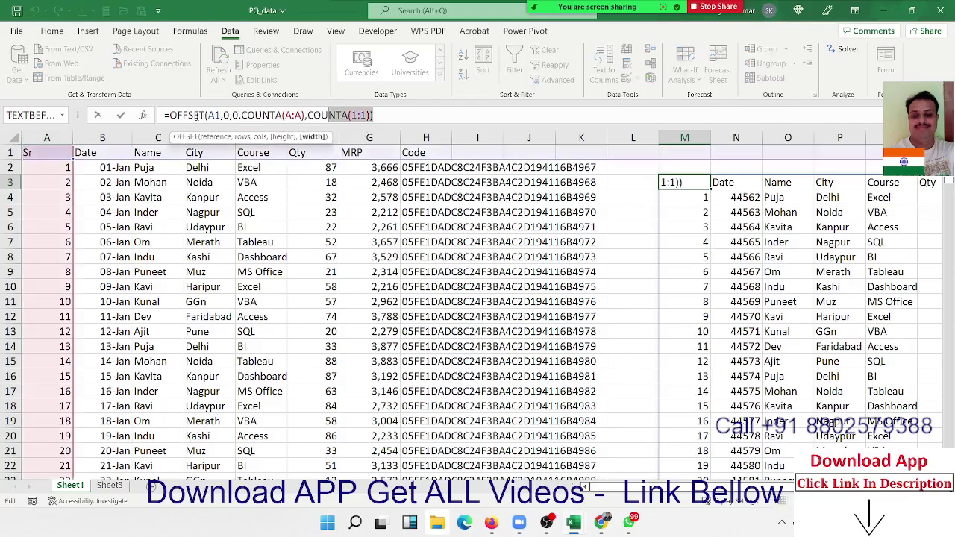
{"action": "left_click", "coordinate": [168, 116]}
{"action": "type", "text": "s"}
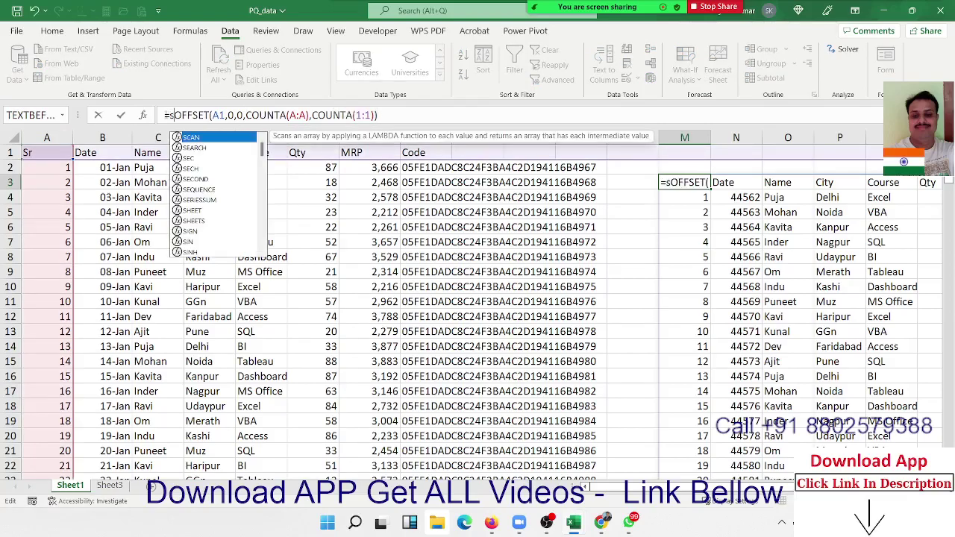
{"action": "key", "text": "BackSpace"}
{"action": "type", "text": "s"}
{"action": "type", "text": "um"}
{"action": "key", "text": "Tab"}
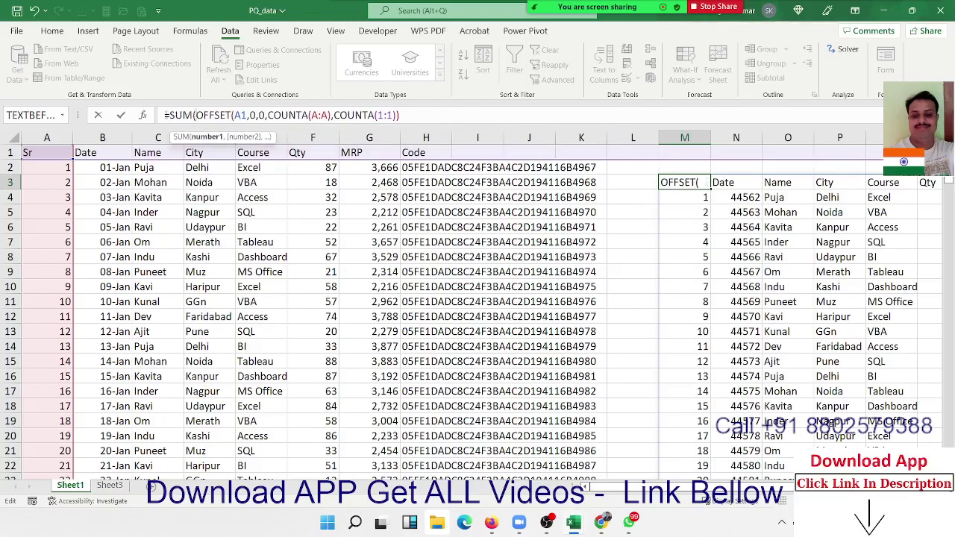
{"action": "key", "text": "Return"}
{"action": "key", "text": "Return"}
{"action": "left_click", "coordinate": [684, 182]}
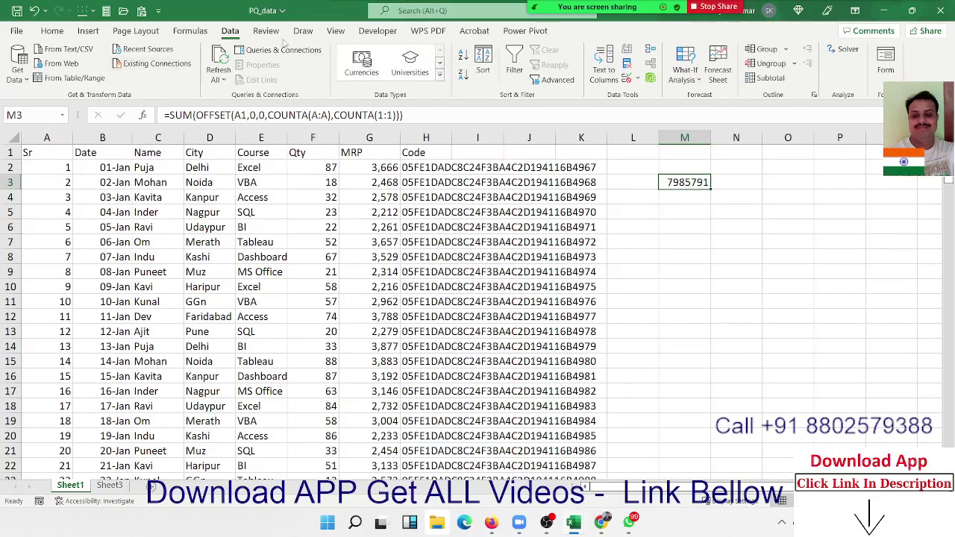
{"action": "left_click", "coordinate": [203, 33]}
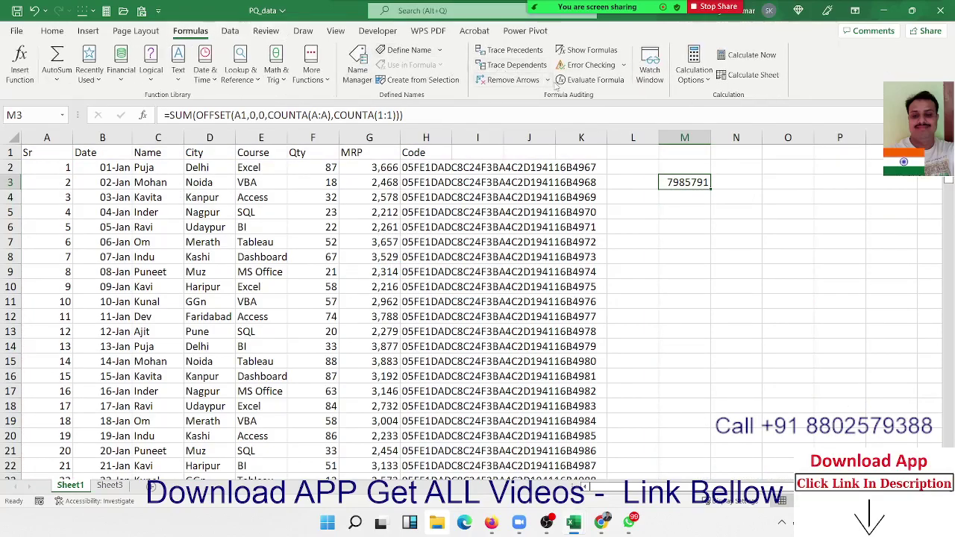
{"action": "left_click", "coordinate": [589, 80]}
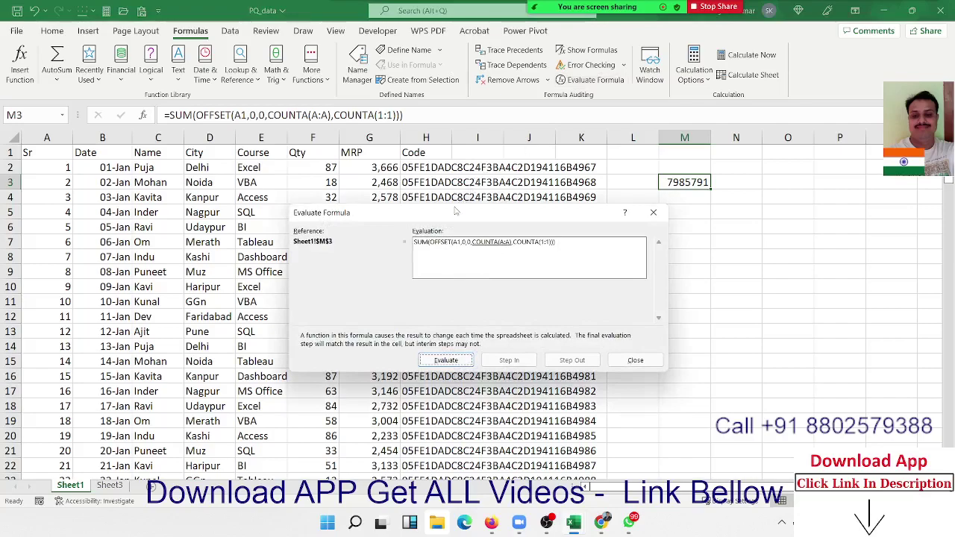
{"action": "left_click_drag", "start_coordinate": [444, 211], "coordinate": [394, 188]}
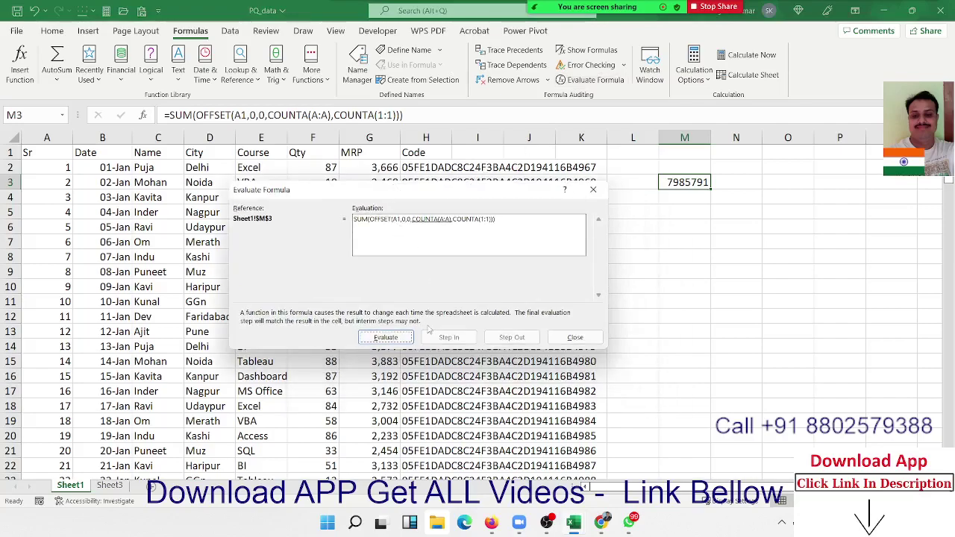
{"action": "left_click", "coordinate": [390, 337]}
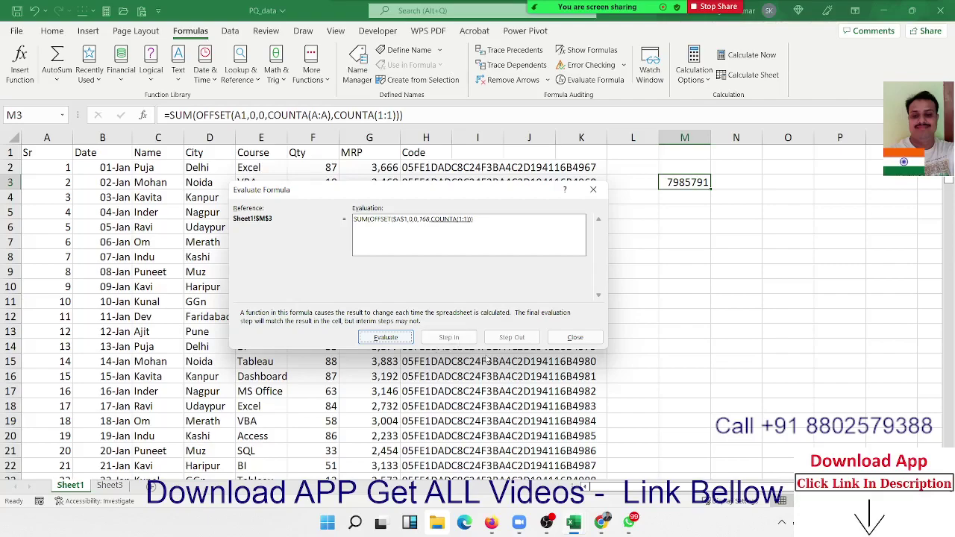
{"action": "left_click", "coordinate": [389, 340]}
{"action": "left_click", "coordinate": [386, 338]}
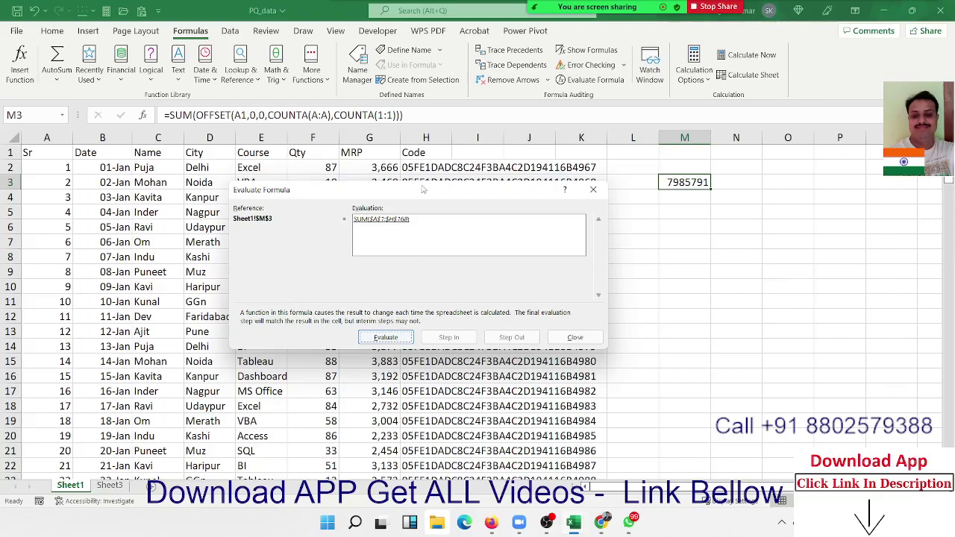
{"action": "left_click", "coordinate": [561, 341]}
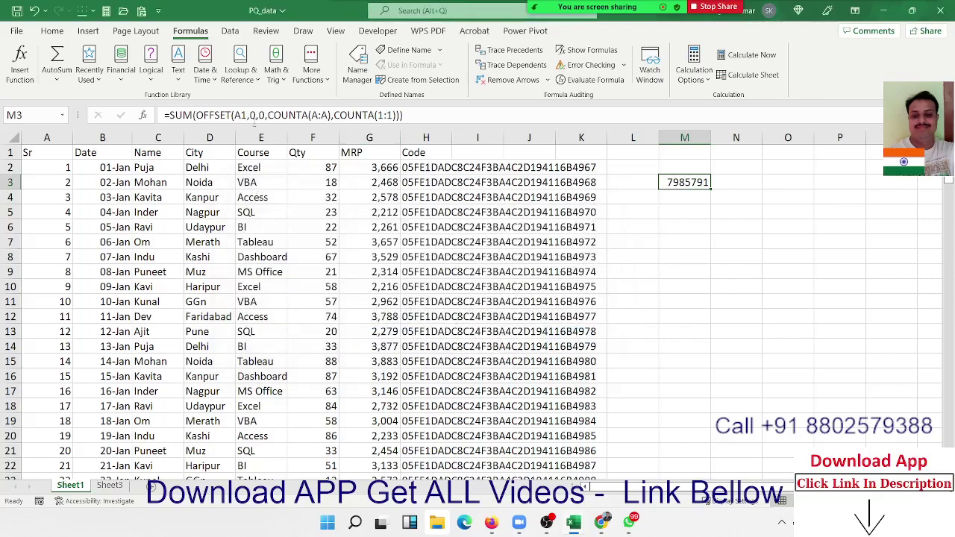
Step: Select the OFFSET portion of the M3 formula, leaving the cell unchanged
{"action": "left_click_drag", "start_coordinate": [197, 115], "coordinate": [404, 115]}
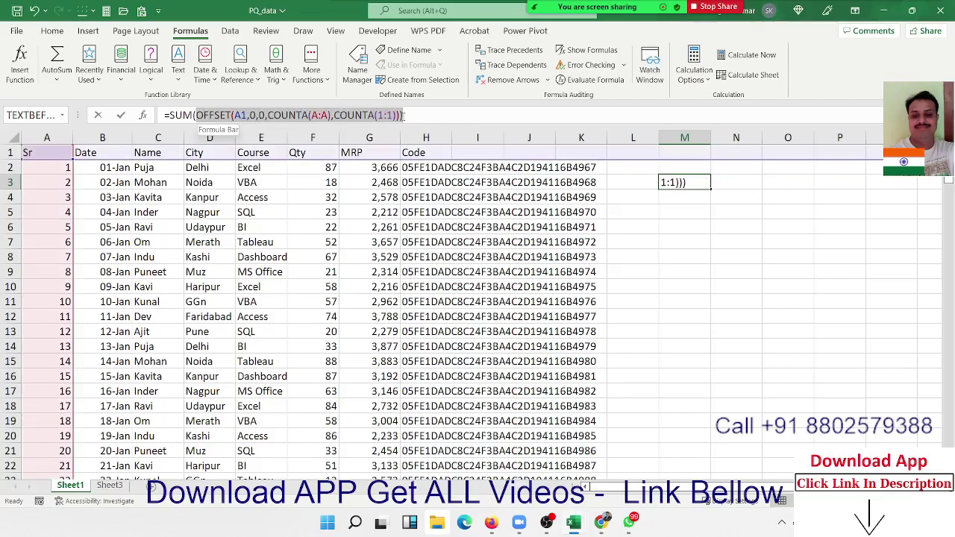
{"action": "left_click_drag", "start_coordinate": [412, 121], "coordinate": [401, 116]}
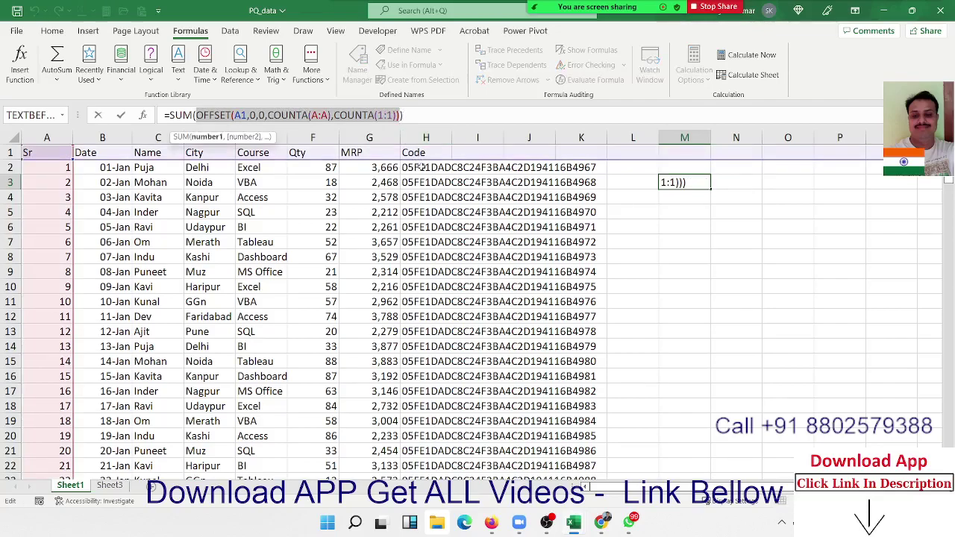
{"action": "key", "text": "Escape"}
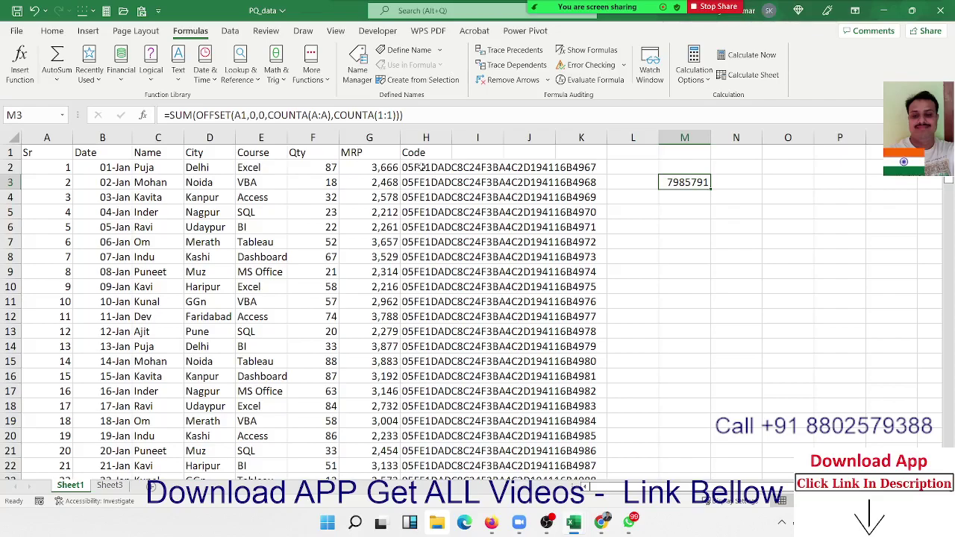
Step: Start a new name DT with the pasted OFFSET formula as its definition
{"action": "left_click", "coordinate": [675, 238]}
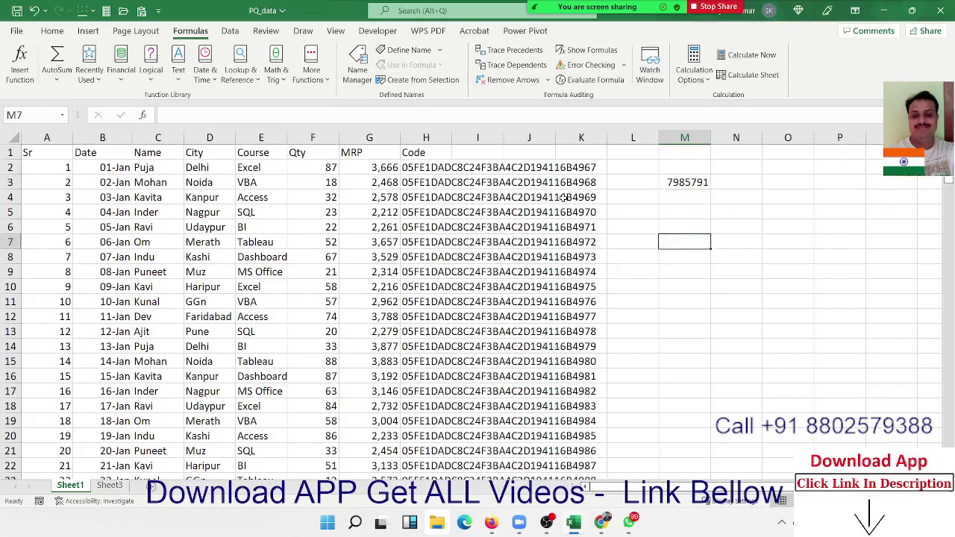
{"action": "left_click", "coordinate": [396, 51]}
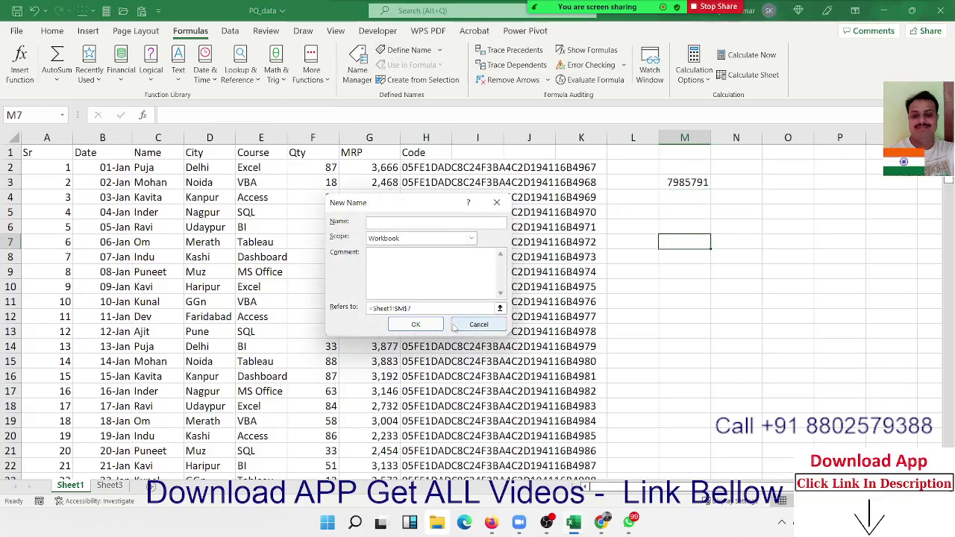
{"action": "left_click_drag", "start_coordinate": [506, 337], "coordinate": [743, 452]}
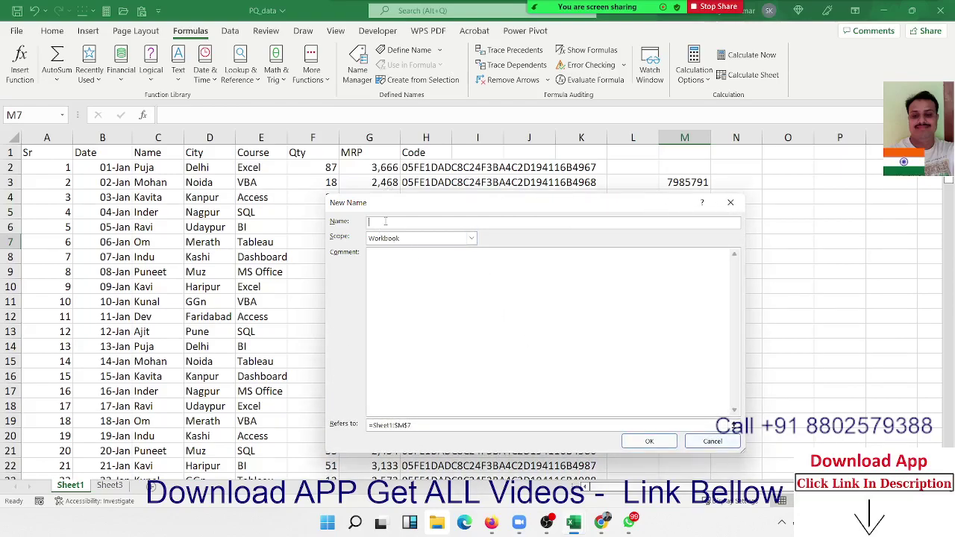
{"action": "type", "text": "DT"}
{"action": "left_click", "coordinate": [431, 425]}
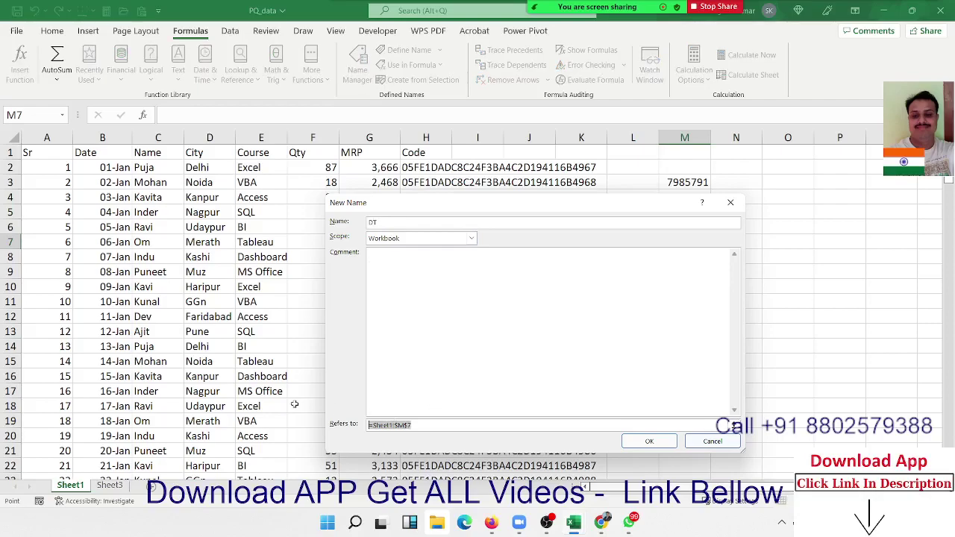
{"action": "key", "text": "ctrl+v"}
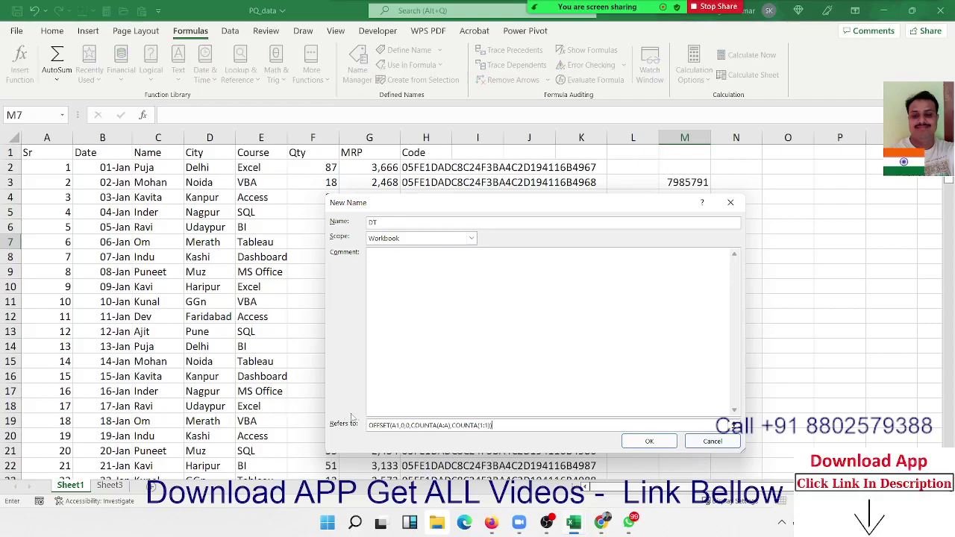
Step: Make DT refer to =OFFSET($A$1,0,0,COUNTA($A:$A),COUNTA($1:$1)) and save it
{"action": "left_click", "coordinate": [365, 425]}
{"action": "type", "text": "="}
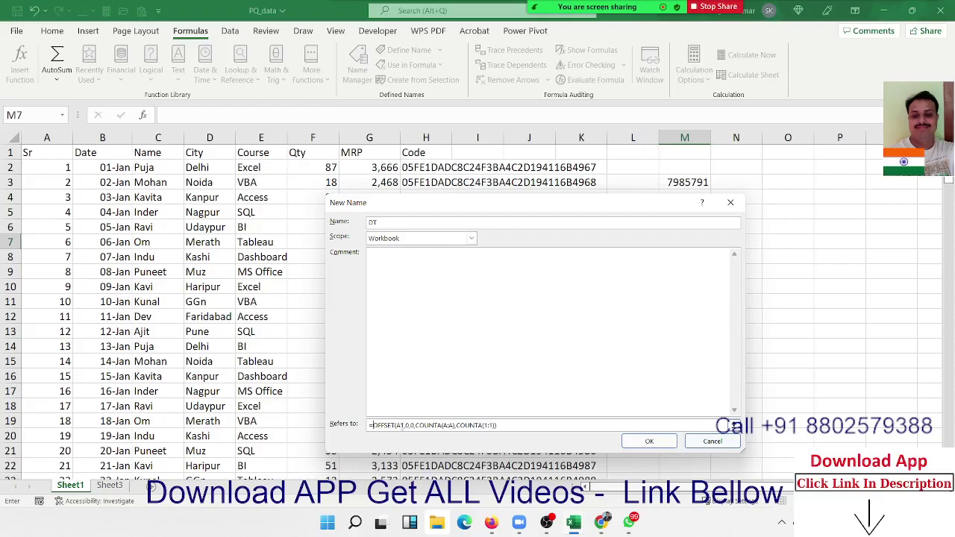
{"action": "left_click", "coordinate": [401, 425]}
{"action": "key", "text": "F4"}
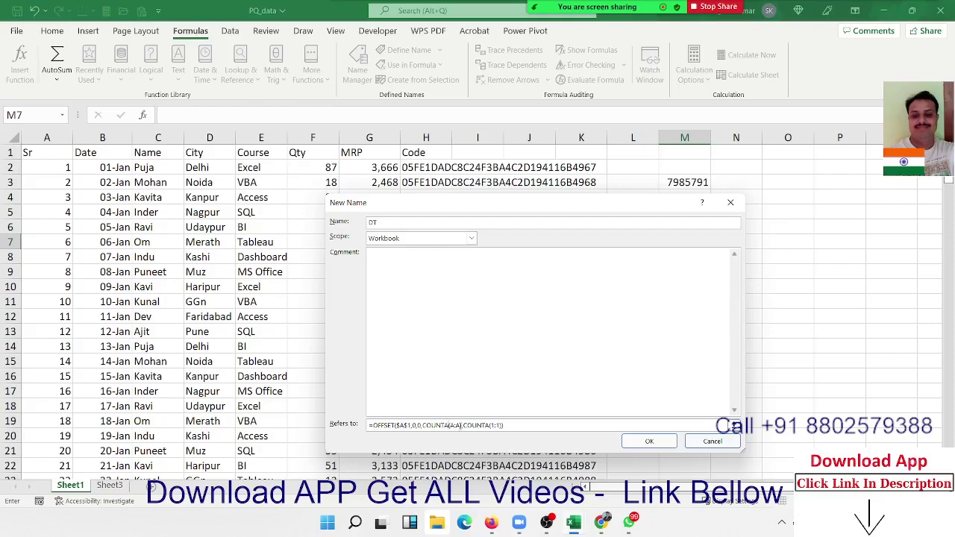
{"action": "left_click", "coordinate": [457, 427]}
{"action": "key", "text": "F4"}
{"action": "left_click", "coordinate": [501, 425]}
{"action": "key", "text": "F4"}
{"action": "left_click", "coordinate": [630, 444]}
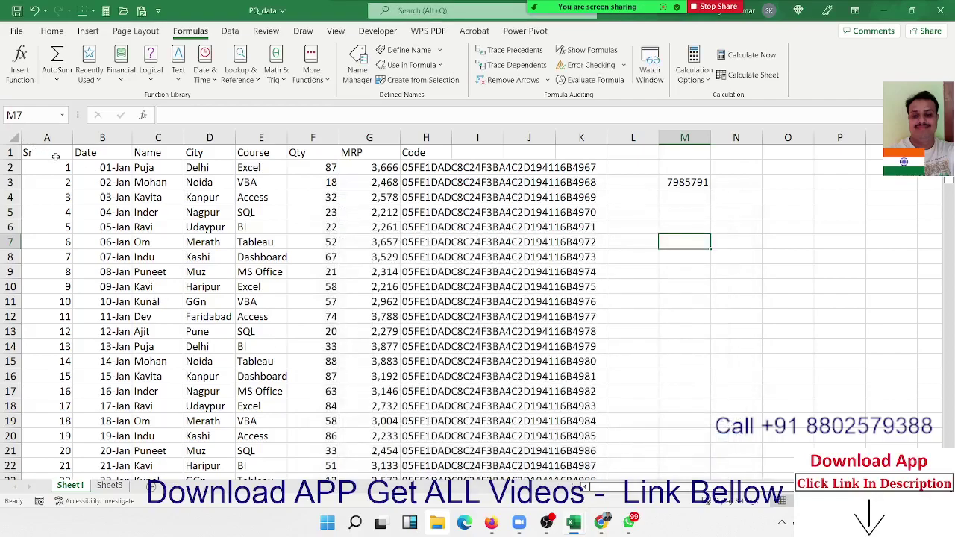
Step: Insert an empty PivotTable at Sheet3!A1 using the DT range, then go back to Sheet1
{"action": "left_click_drag", "start_coordinate": [54, 154], "coordinate": [343, 223]}
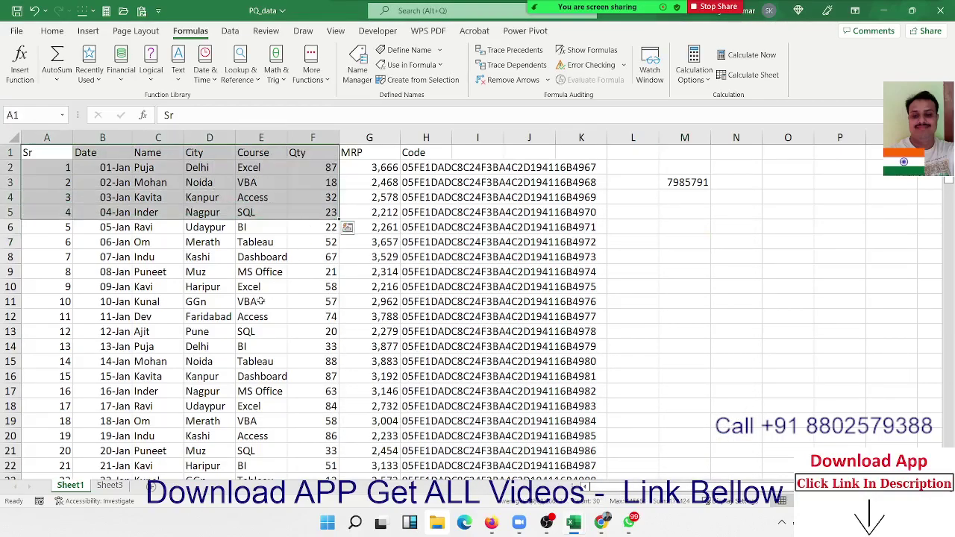
{"action": "left_click", "coordinate": [125, 485]}
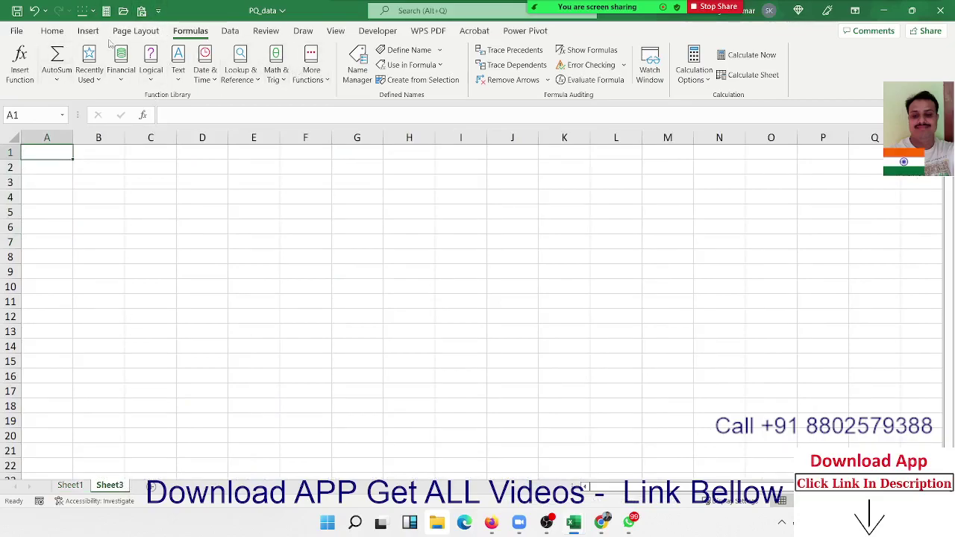
{"action": "left_click", "coordinate": [52, 31]}
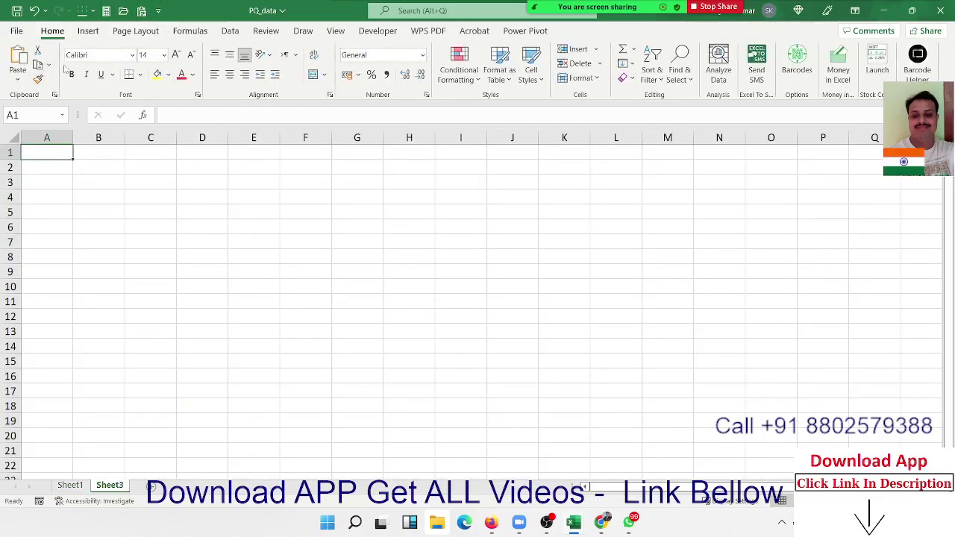
{"action": "left_click", "coordinate": [88, 30]}
{"action": "left_click", "coordinate": [22, 56]}
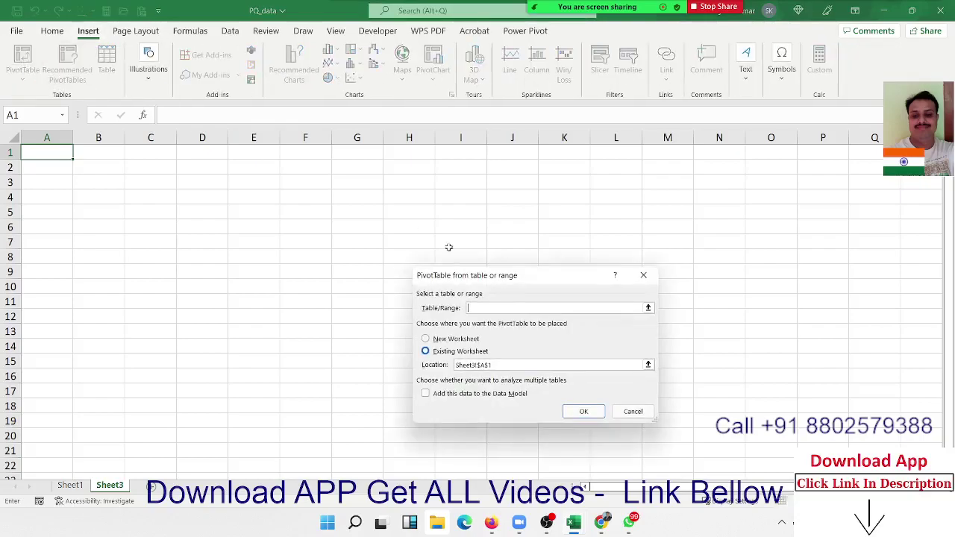
{"action": "left_click_drag", "start_coordinate": [493, 289], "coordinate": [203, 184]}
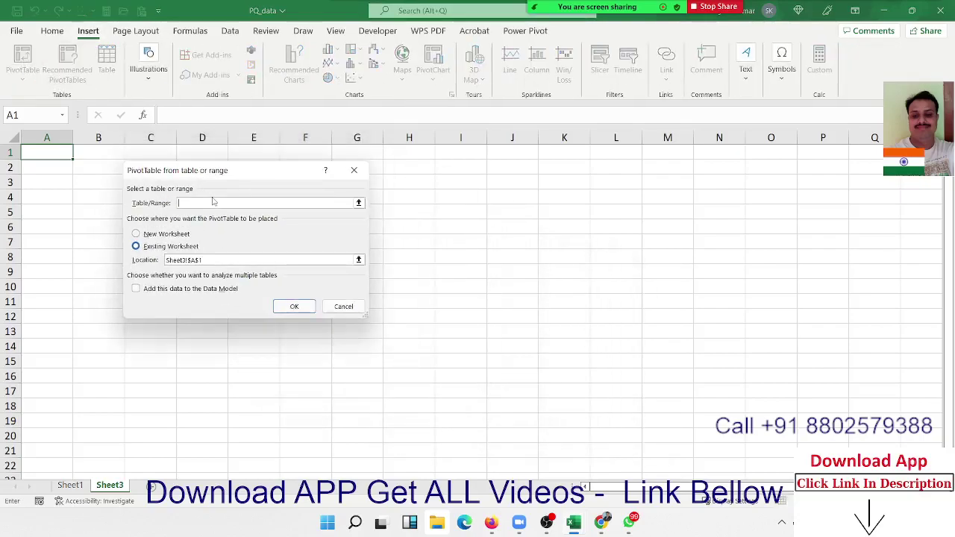
{"action": "type", "text": "DT"}
{"action": "left_click", "coordinate": [296, 306]}
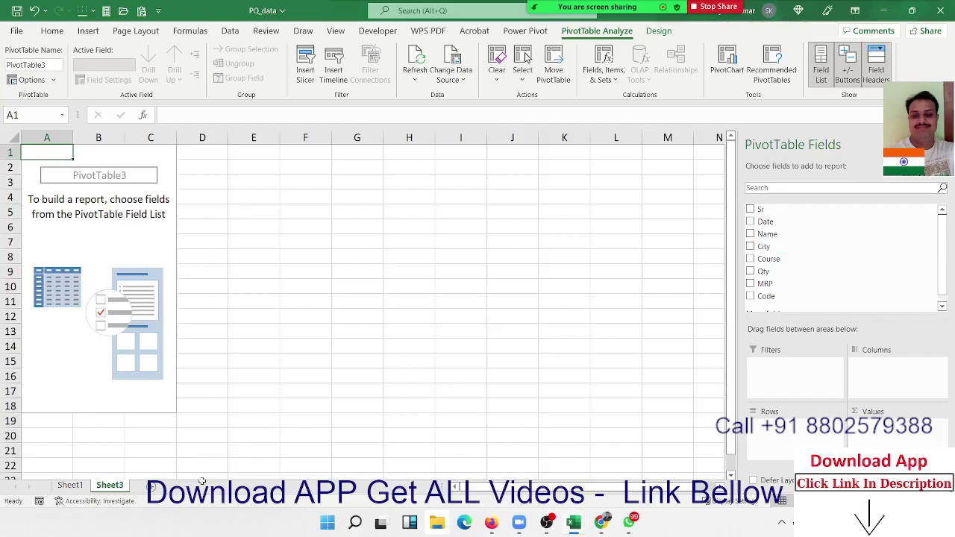
{"action": "left_click", "coordinate": [70, 485]}
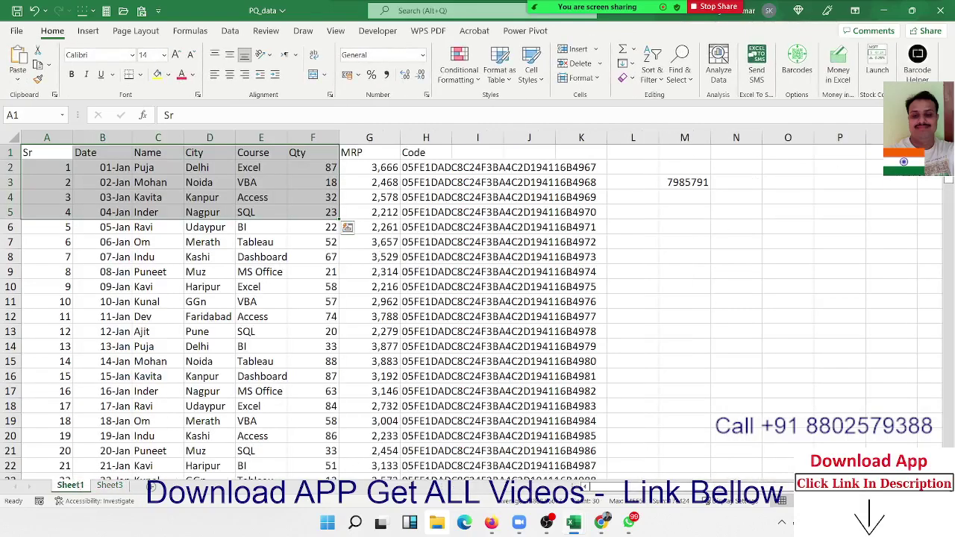
{"action": "double_click", "coordinate": [700, 180]}
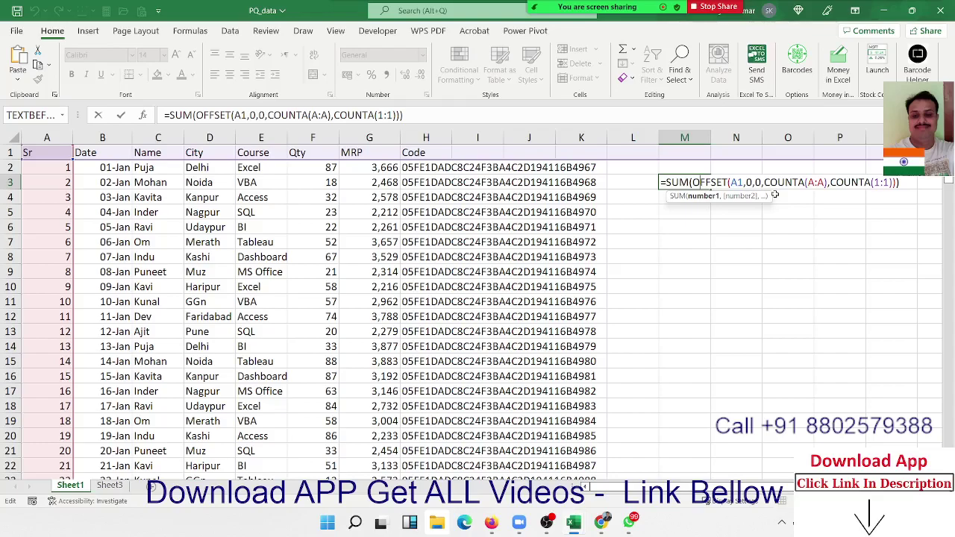
{"action": "key", "text": "Return"}
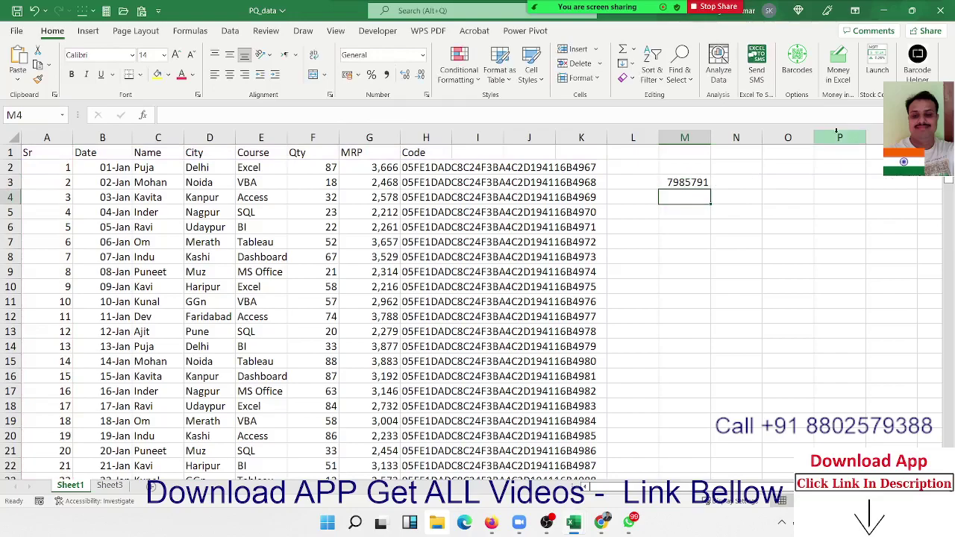
Step: Close PQ_data with Don't Save and select cell A1 in Book1
{"action": "left_click", "coordinate": [940, 10]}
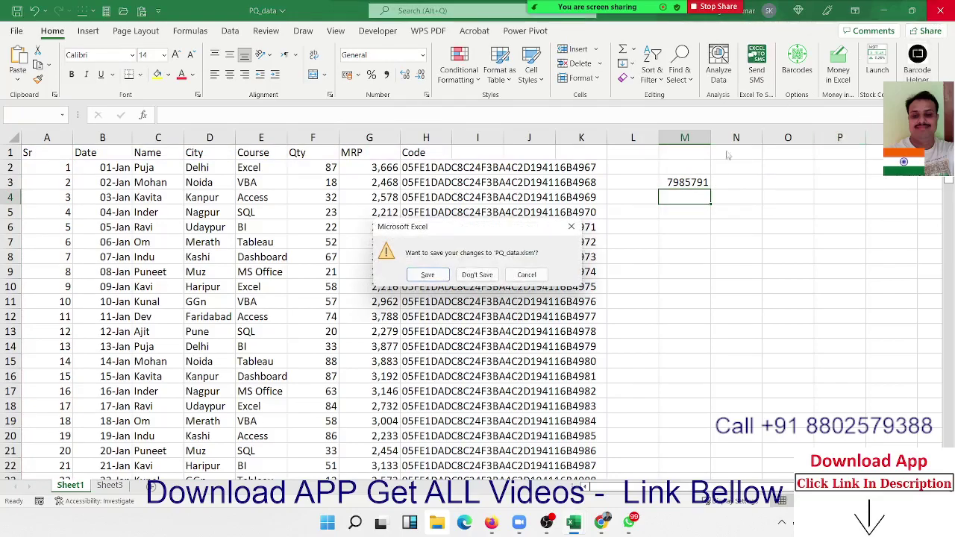
{"action": "left_click", "coordinate": [475, 274]}
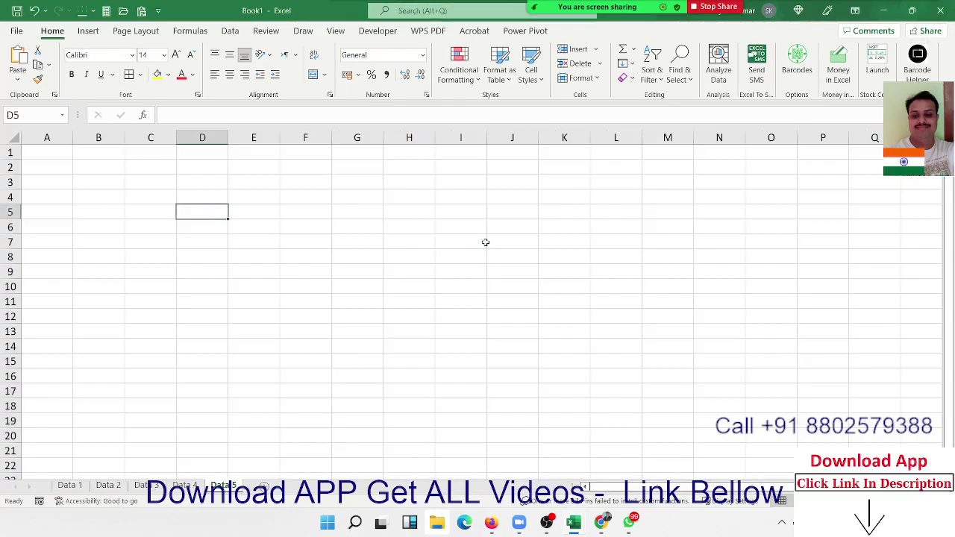
{"action": "left_click", "coordinate": [51, 154]}
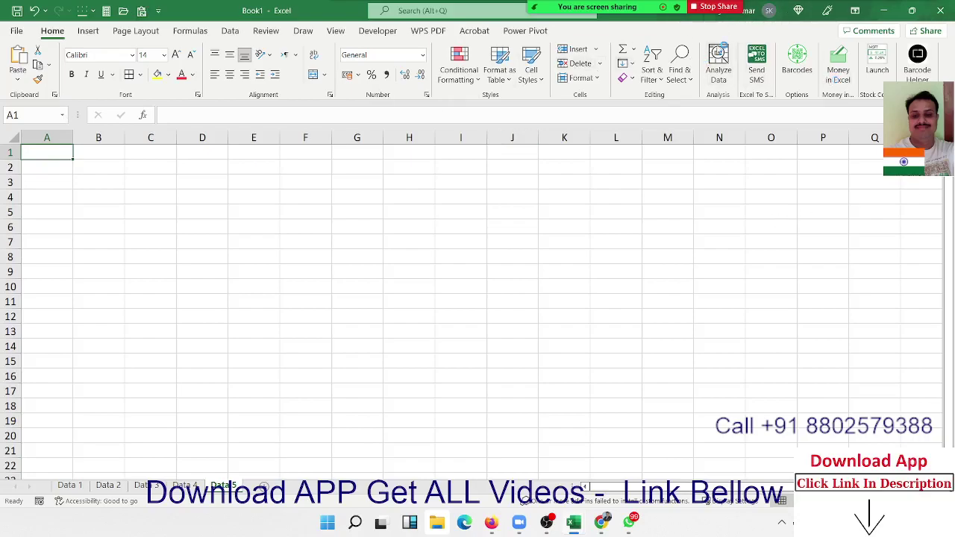
{"action": "mouse_move", "coordinate": [781, 4]}
Step: Start a PivotTable from an external data source and choose a connection
{"action": "left_click", "coordinate": [145, 36]}
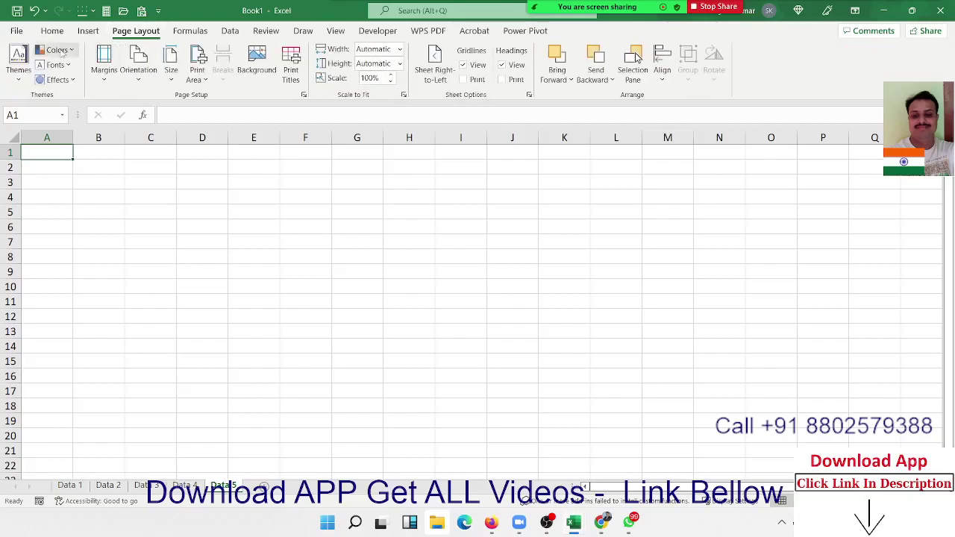
{"action": "left_click", "coordinate": [88, 30]}
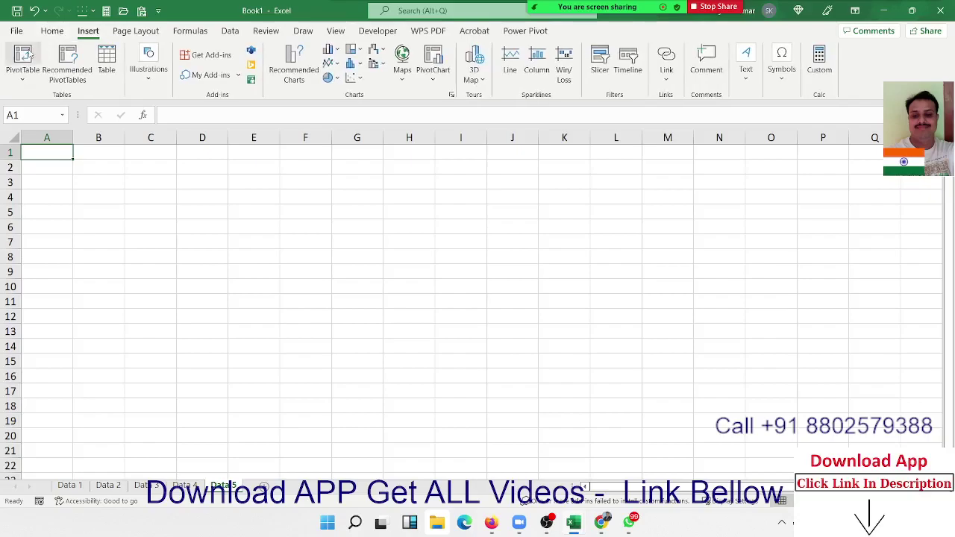
{"action": "left_click", "coordinate": [23, 58]}
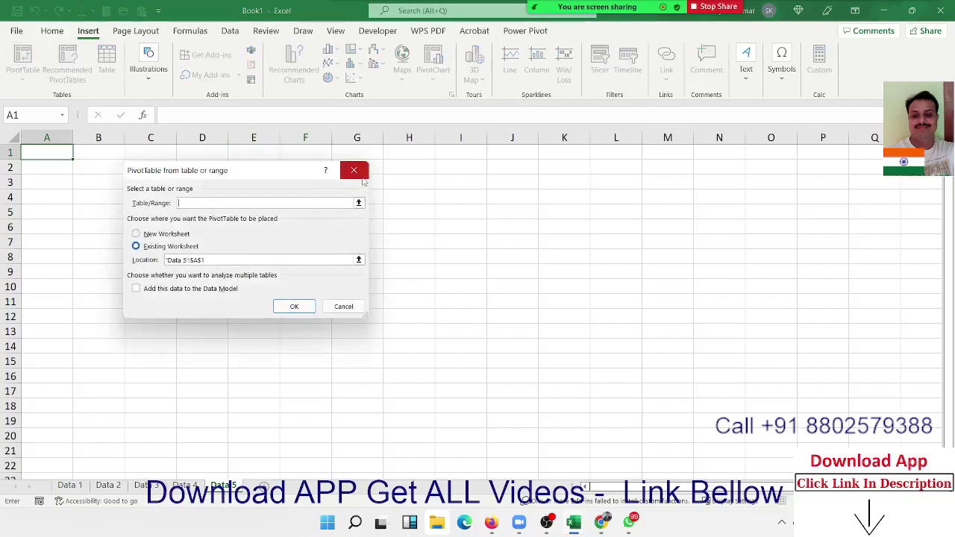
{"action": "left_click", "coordinate": [359, 174]}
{"action": "left_click", "coordinate": [23, 75]}
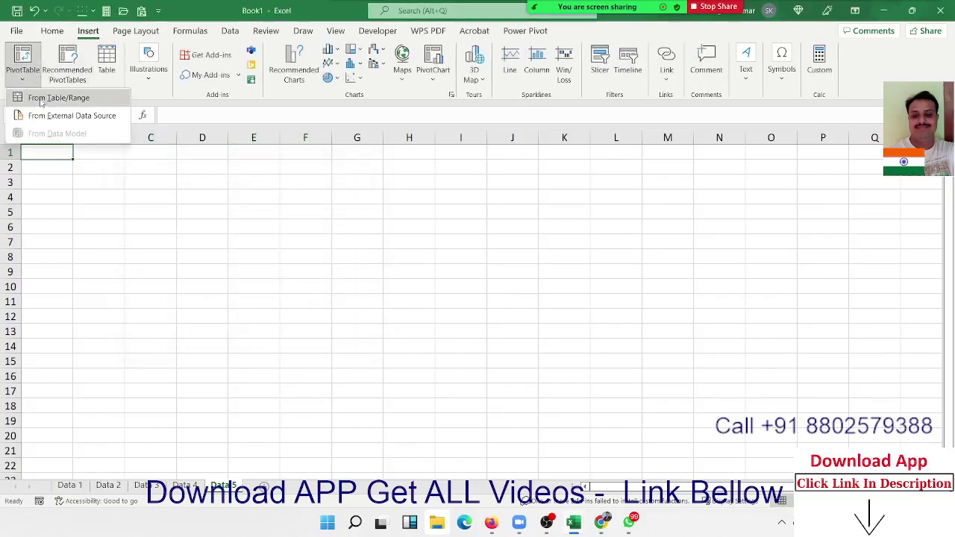
{"action": "left_click", "coordinate": [44, 116]}
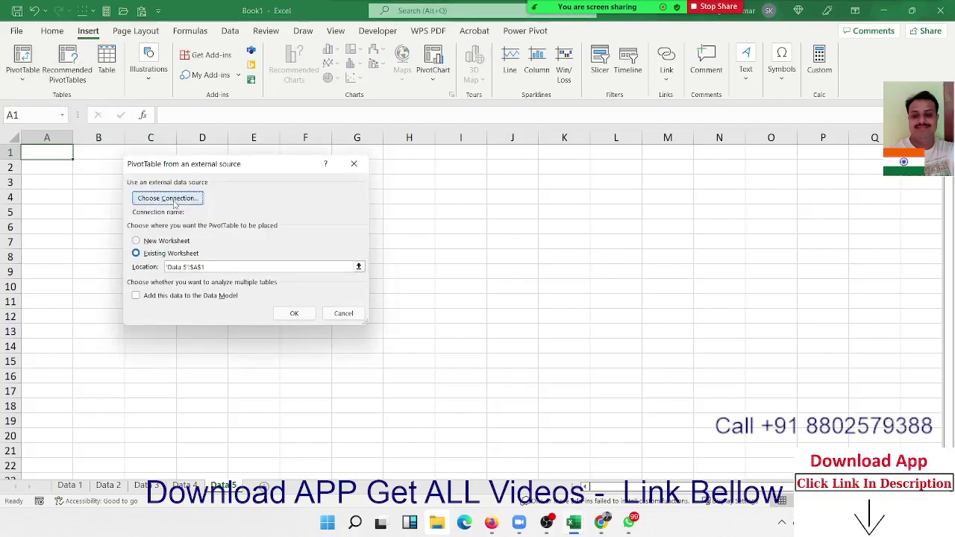
{"action": "left_click", "coordinate": [173, 202]}
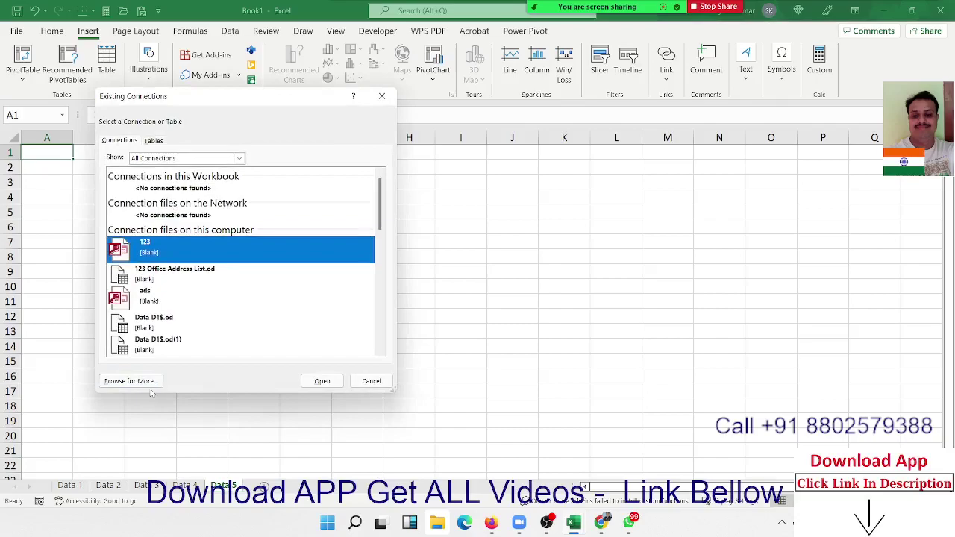
Step: Connect to the Sheet1$ table of G:\Power-Query\Power Query Function\PQ data
{"action": "left_click", "coordinate": [147, 382]}
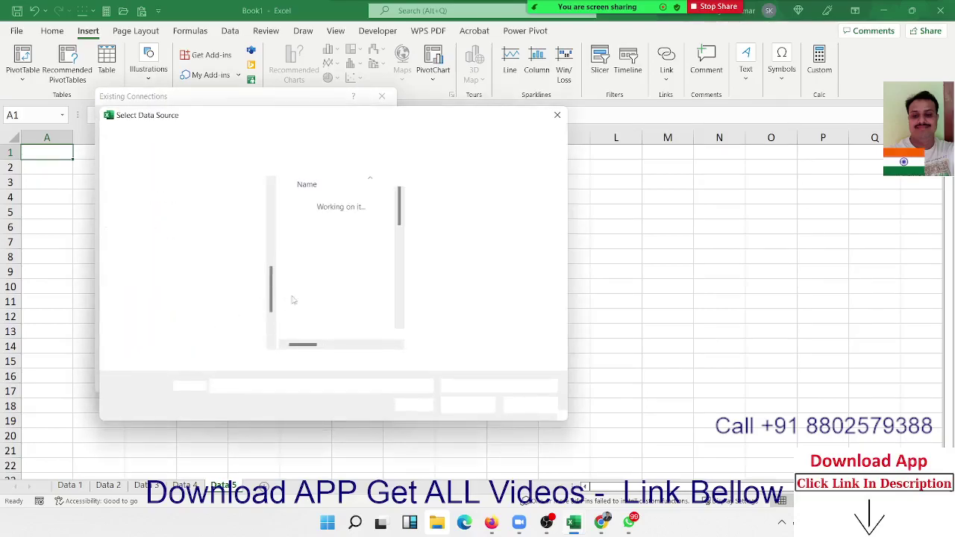
{"action": "left_click", "coordinate": [194, 342]}
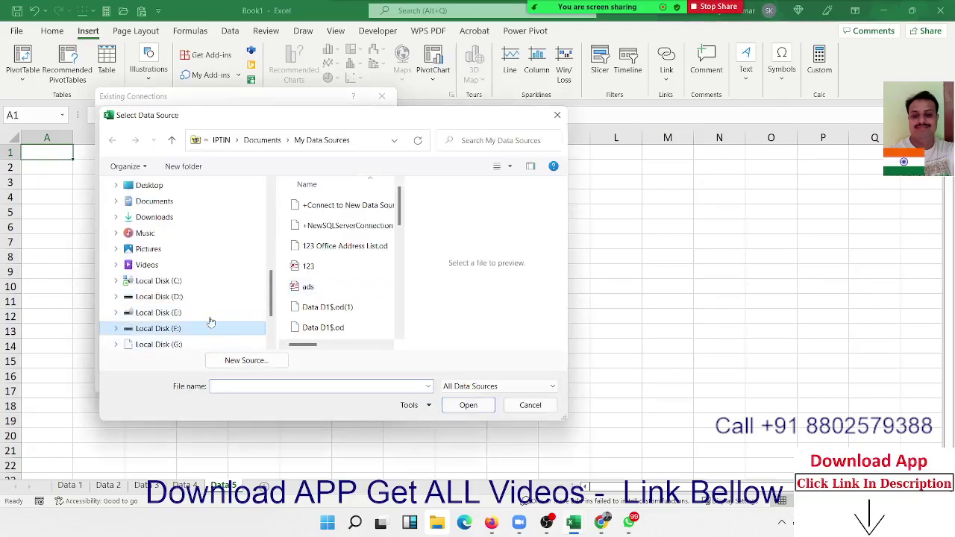
{"action": "left_click", "coordinate": [170, 345]}
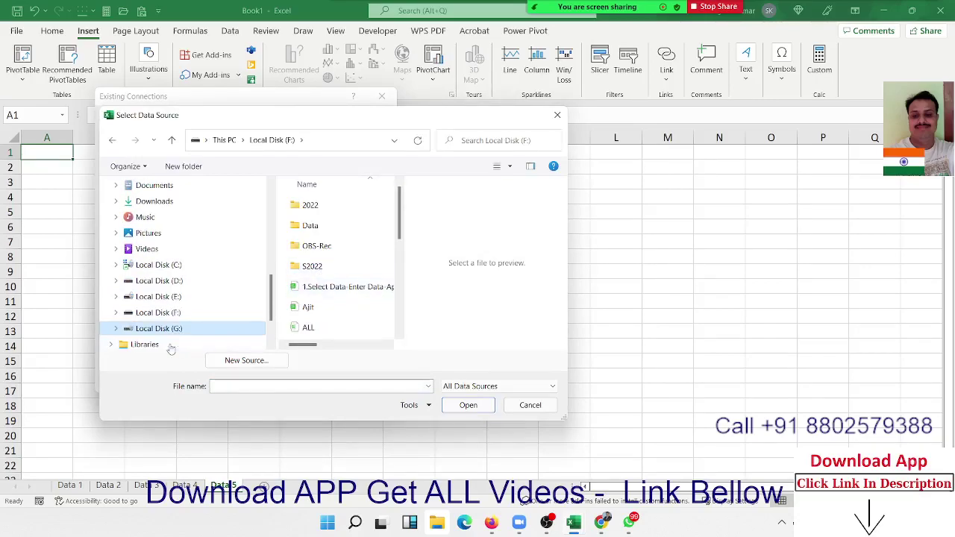
{"action": "double_click", "coordinate": [316, 282]}
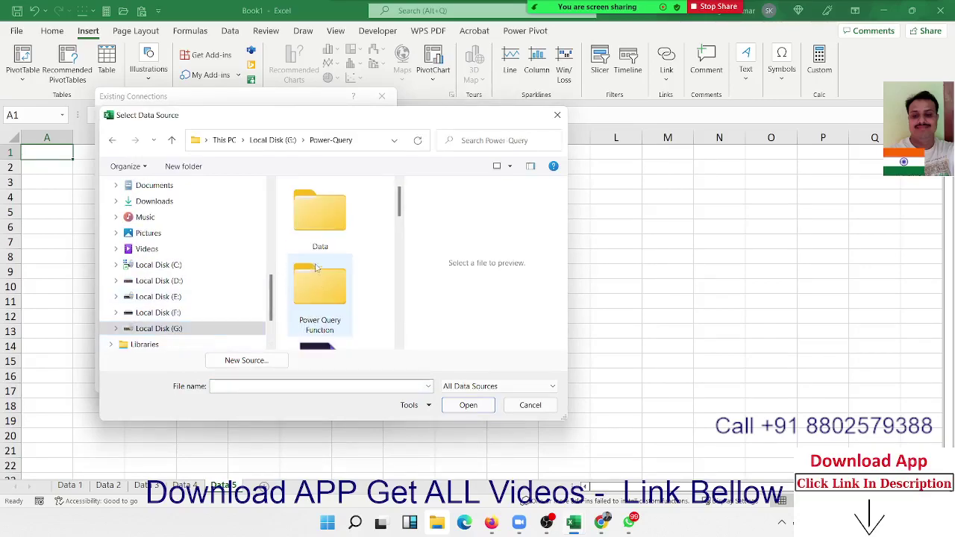
{"action": "scroll", "coordinate": [315, 268], "scroll_direction": "down", "scroll_amount": 5}
{"action": "scroll", "coordinate": [314, 280], "scroll_direction": "up", "scroll_amount": 2}
{"action": "scroll", "coordinate": [312, 285], "scroll_direction": "up", "scroll_amount": 2}
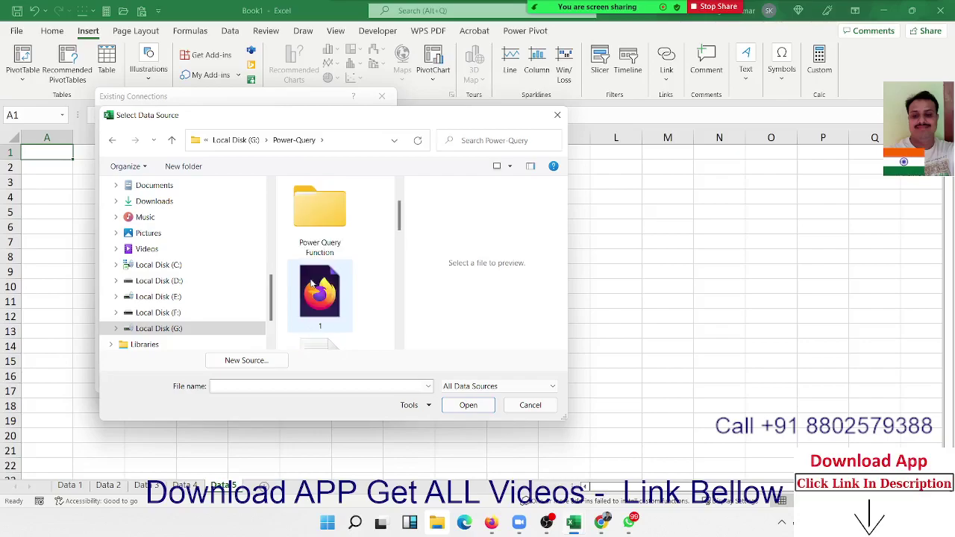
{"action": "scroll", "coordinate": [313, 283], "scroll_direction": "up", "scroll_amount": 1}
{"action": "double_click", "coordinate": [315, 288]}
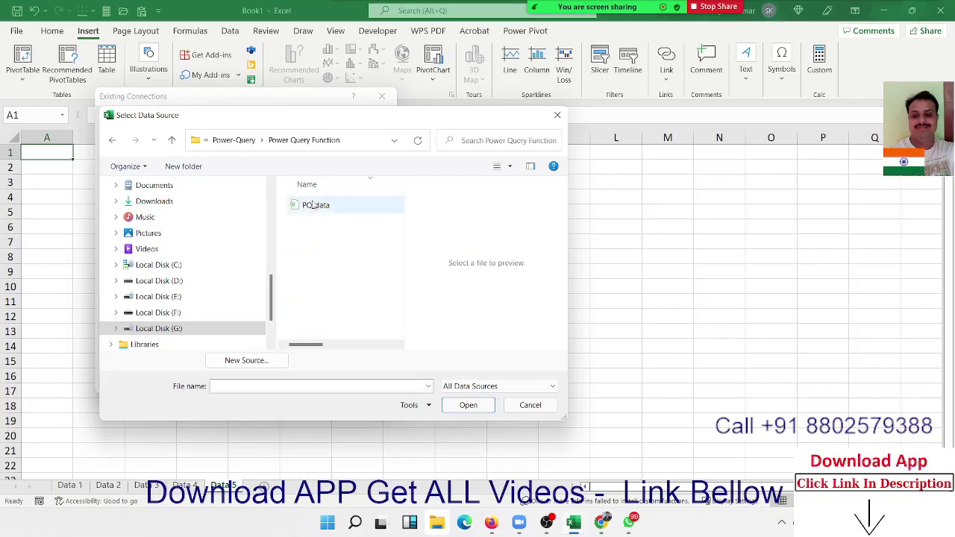
{"action": "left_click", "coordinate": [313, 205]}
{"action": "left_click", "coordinate": [468, 405]}
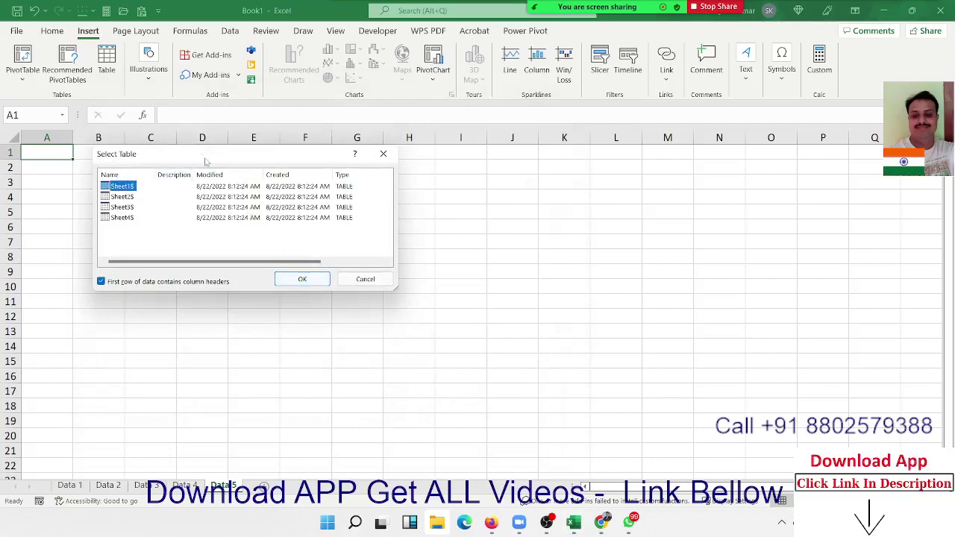
{"action": "mouse_move", "coordinate": [206, 161]}
{"action": "left_mouse_down"}
{"action": "mouse_move", "coordinate": [352, 174]}
{"action": "mouse_move", "coordinate": [313, 176]}
{"action": "left_mouse_up"}
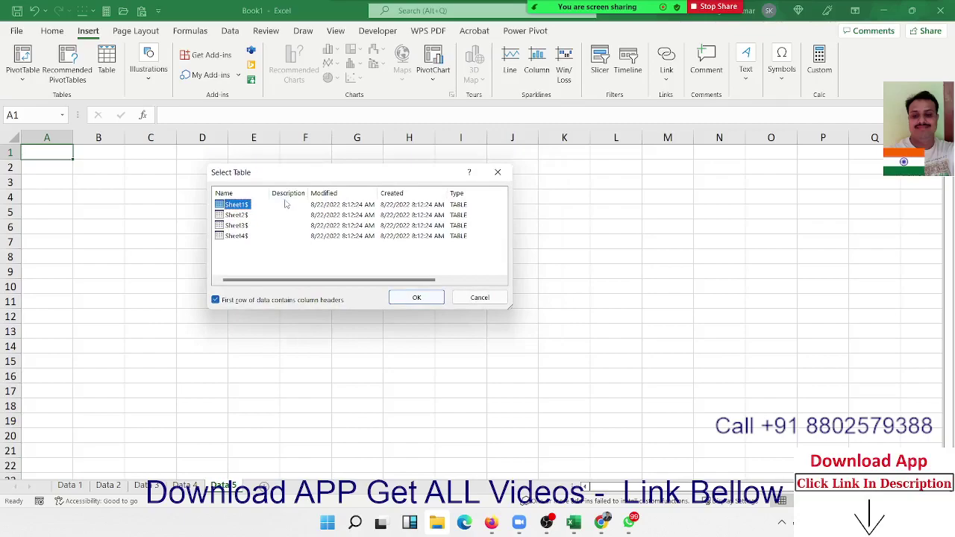
{"action": "left_click", "coordinate": [415, 297]}
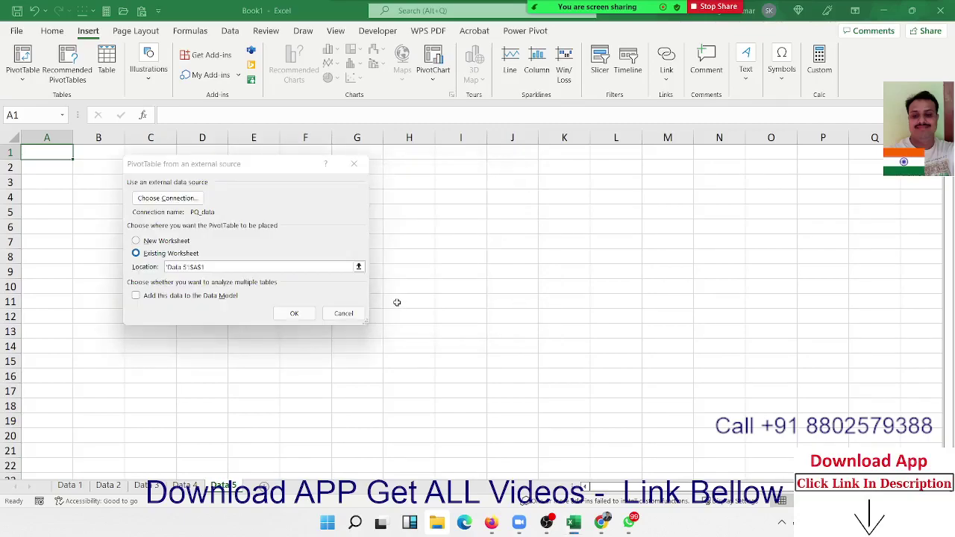
Step: Create the PivotTable with Name in Rows and Qty summed in Values
{"action": "left_click", "coordinate": [294, 314]}
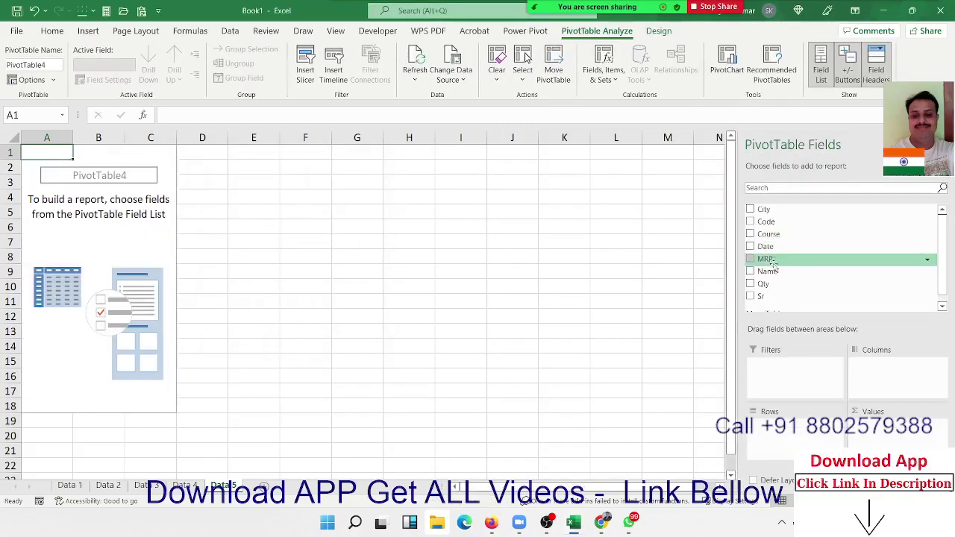
{"action": "left_click_drag", "start_coordinate": [768, 271], "coordinate": [797, 441]}
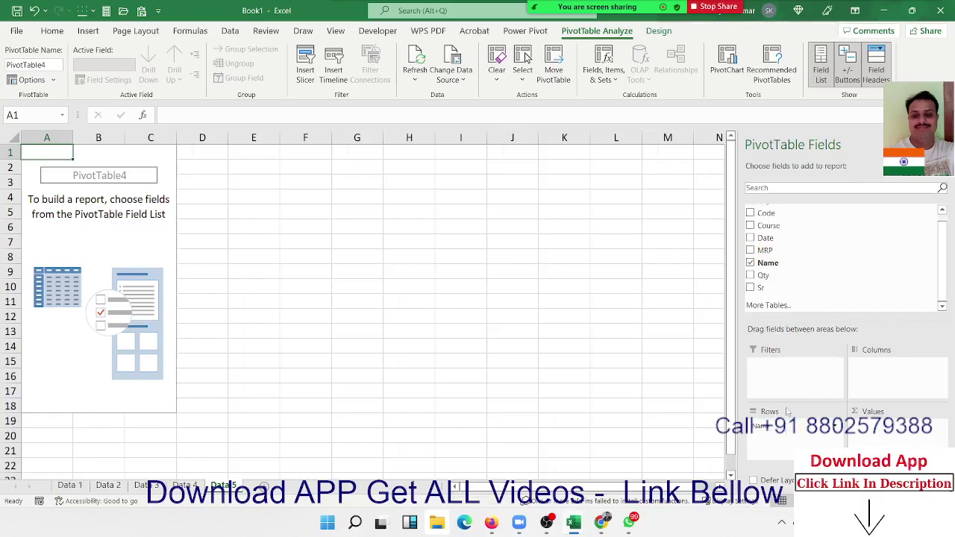
{"action": "mouse_move", "coordinate": [775, 275]}
{"action": "left_mouse_down"}
{"action": "mouse_move", "coordinate": [868, 390]}
{"action": "mouse_move", "coordinate": [888, 433]}
{"action": "left_mouse_up"}
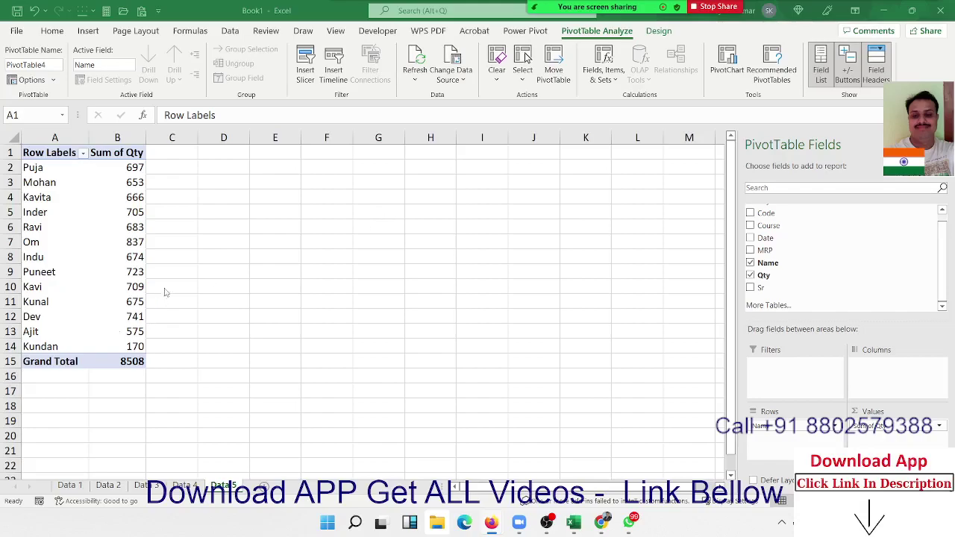
Step: Check each name's Sum of Qty value, including Ajit's
{"action": "left_click", "coordinate": [135, 332]}
{"action": "left_click", "coordinate": [138, 315]}
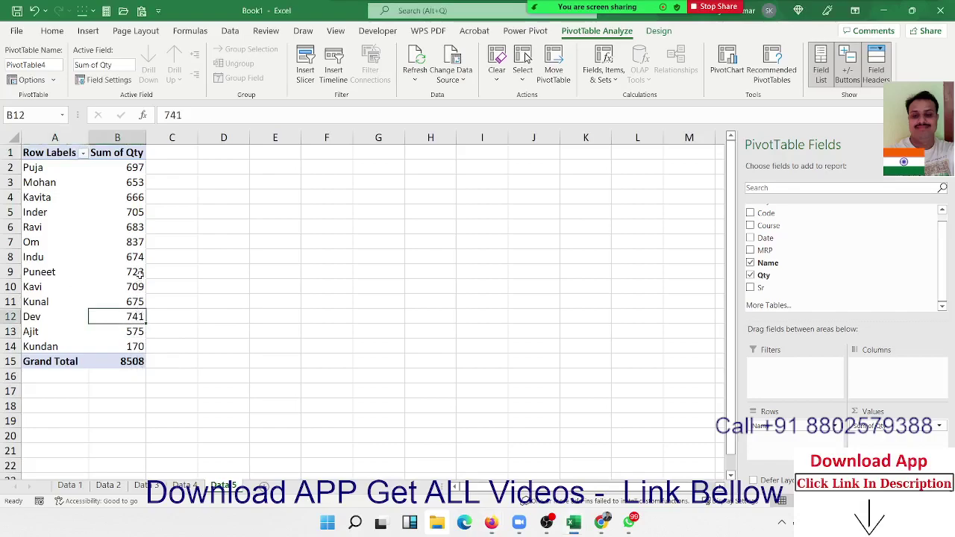
{"action": "left_click", "coordinate": [139, 273]}
{"action": "left_click", "coordinate": [136, 226]}
{"action": "left_click", "coordinate": [135, 182]}
{"action": "left_click", "coordinate": [136, 170]}
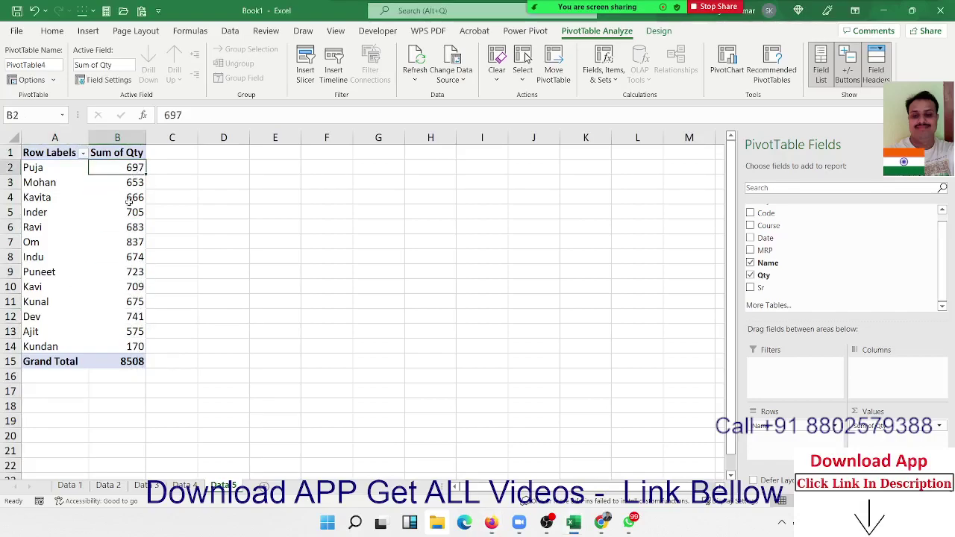
{"action": "left_click", "coordinate": [128, 227]}
{"action": "left_click", "coordinate": [126, 286]}
{"action": "left_click", "coordinate": [135, 332]}
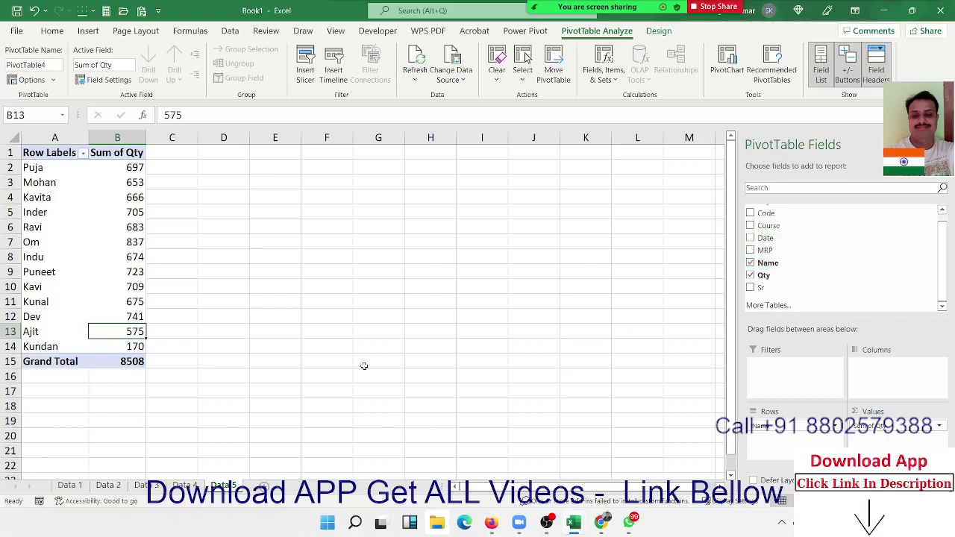
Step: On the Data 4 sheet, start a table-range PivotTable, then cancel it
{"action": "left_click", "coordinate": [184, 485]}
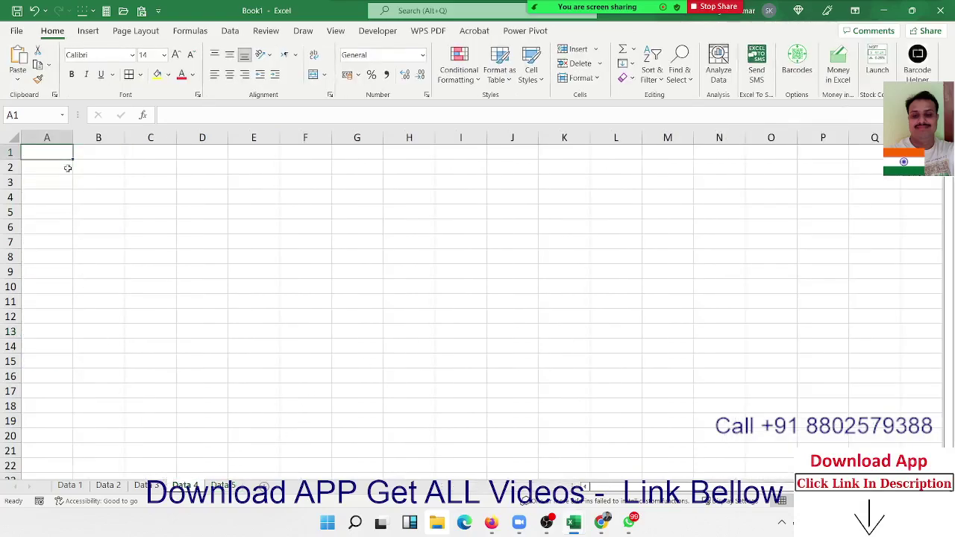
{"action": "left_click", "coordinate": [88, 30]}
{"action": "left_click", "coordinate": [23, 60]}
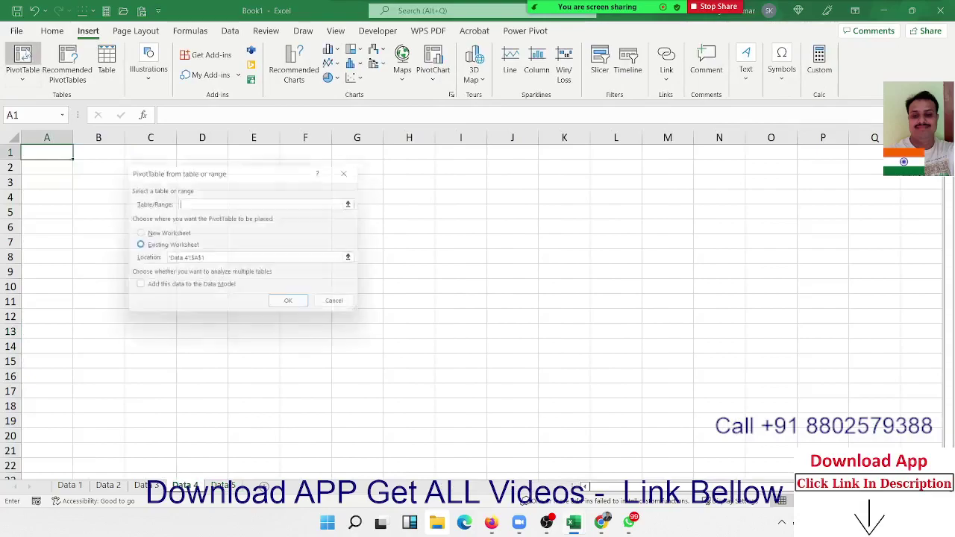
{"action": "left_click", "coordinate": [343, 306]}
Step: Start an external-source PivotTable and open the Database7 file from Documents as its connection
{"action": "left_click", "coordinate": [23, 74]}
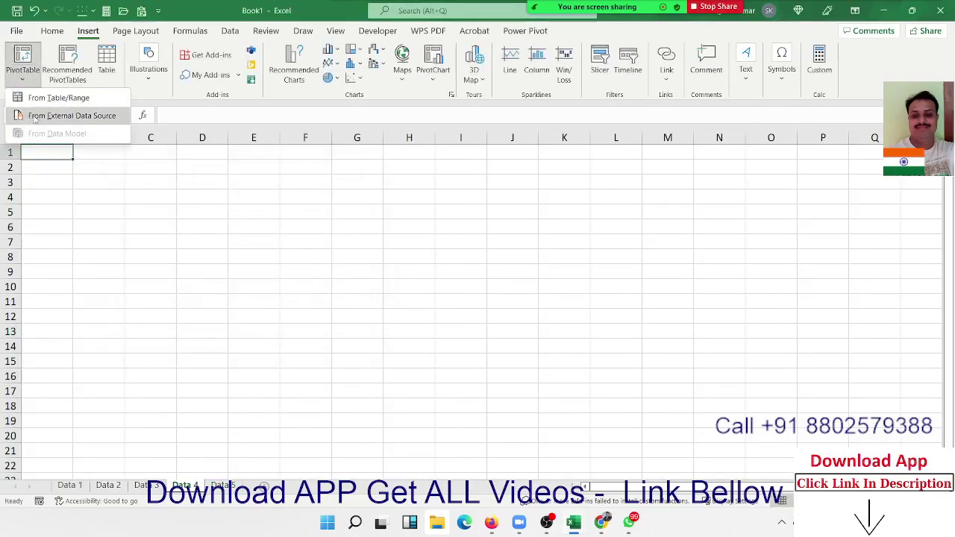
{"action": "left_click", "coordinate": [34, 119]}
{"action": "left_click", "coordinate": [143, 195]}
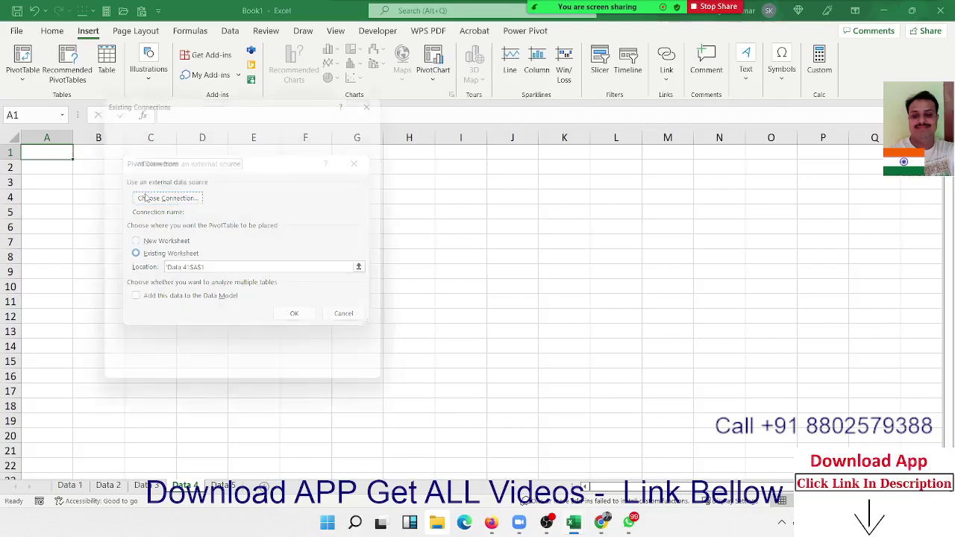
{"action": "left_click", "coordinate": [131, 380]}
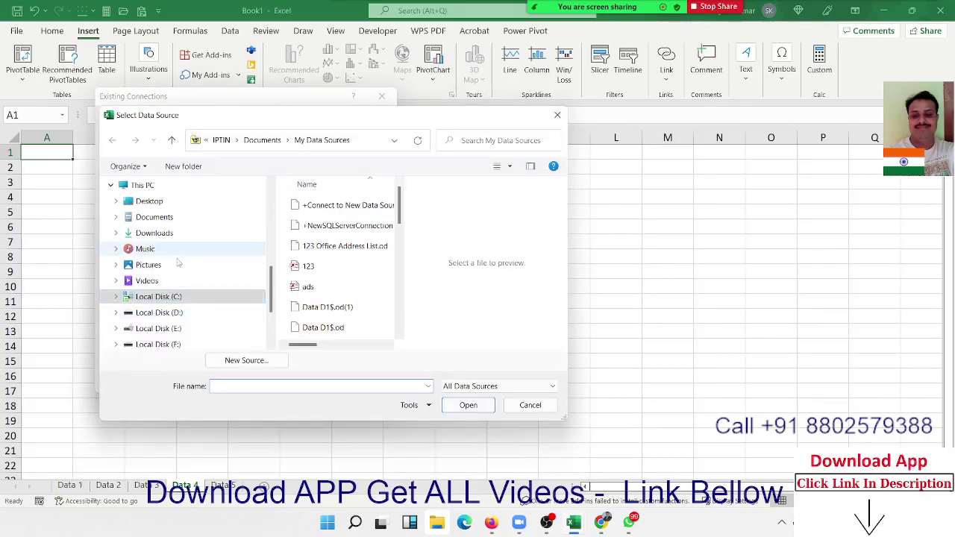
{"action": "left_click", "coordinate": [171, 233]}
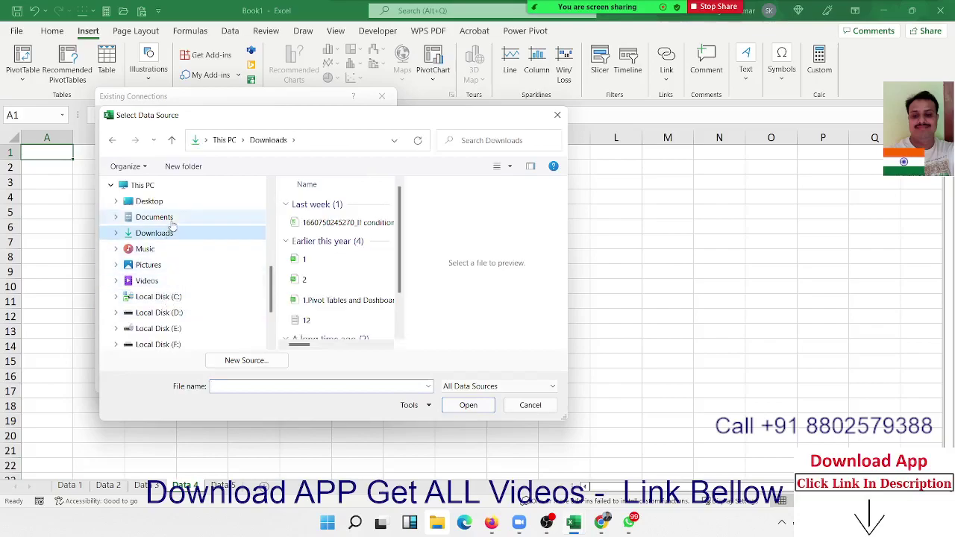
{"action": "left_click", "coordinate": [170, 220]}
{"action": "left_click", "coordinate": [317, 206]}
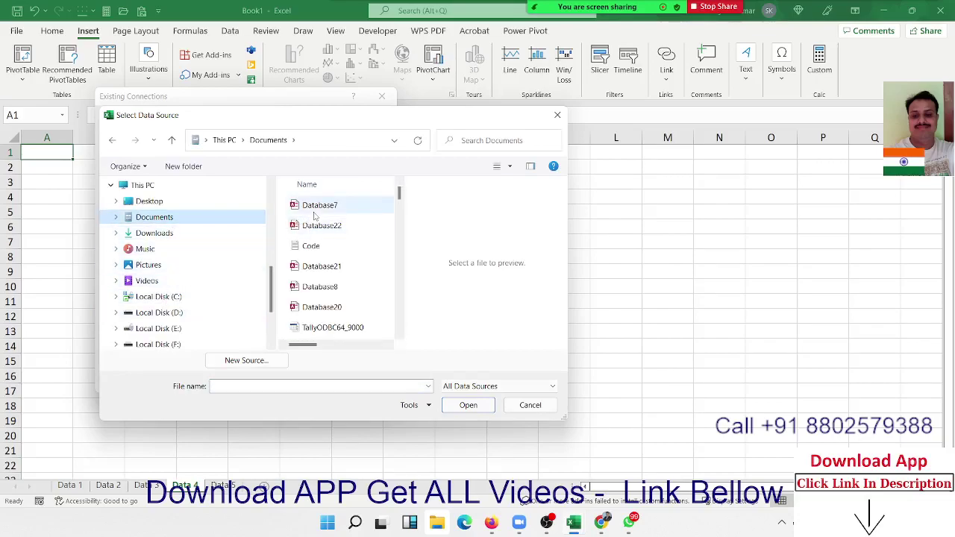
{"action": "left_click", "coordinate": [468, 405]}
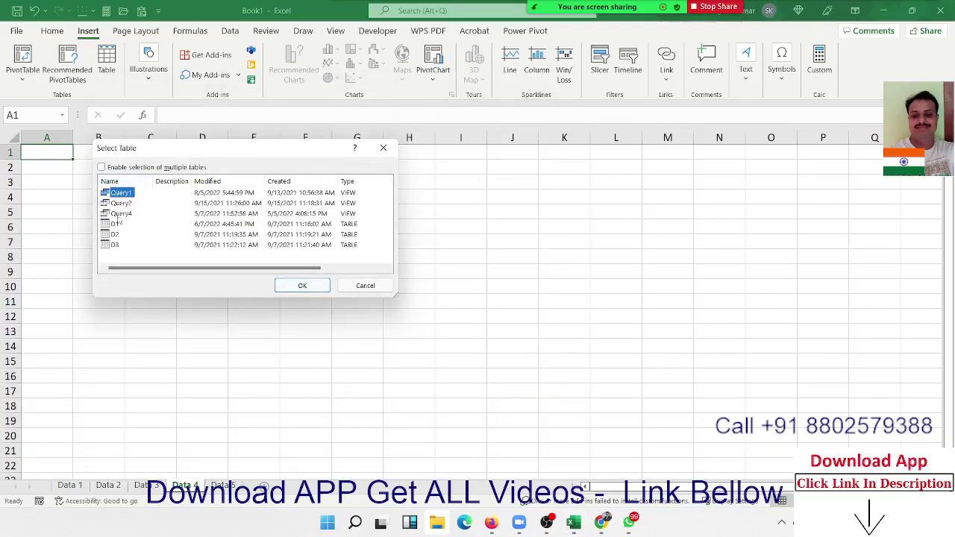
Step: Pick table D1 from Database7 and create the empty PivotTable
{"action": "left_click", "coordinate": [115, 224]}
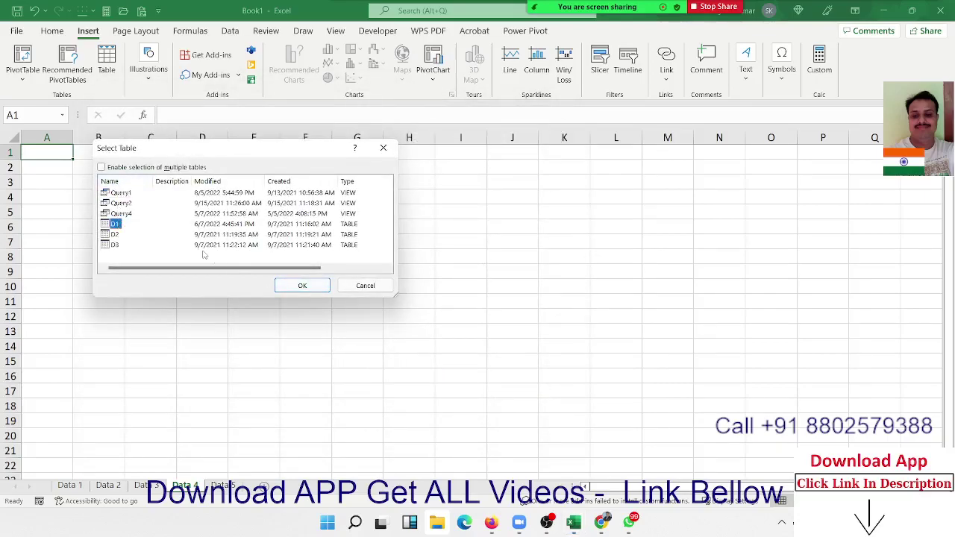
{"action": "left_click", "coordinate": [302, 285]}
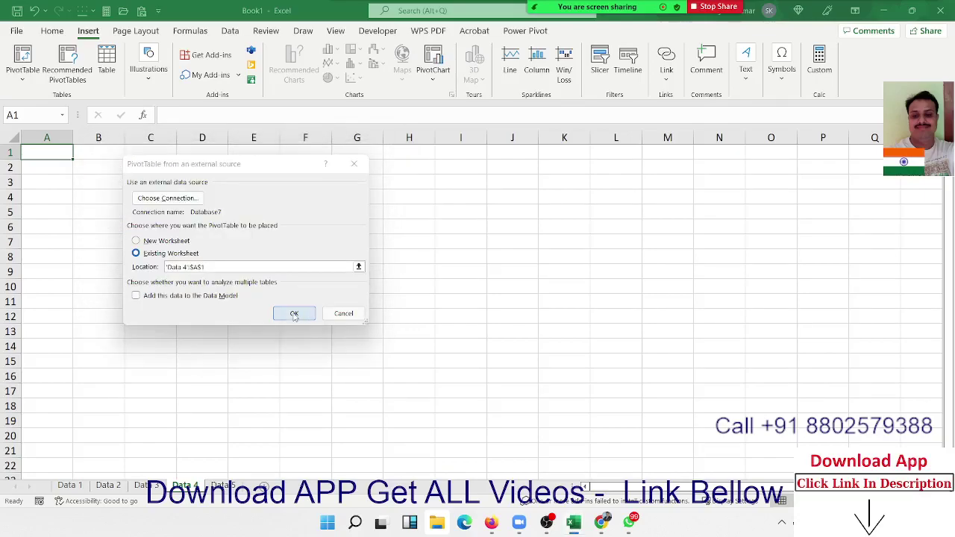
{"action": "left_click", "coordinate": [295, 314]}
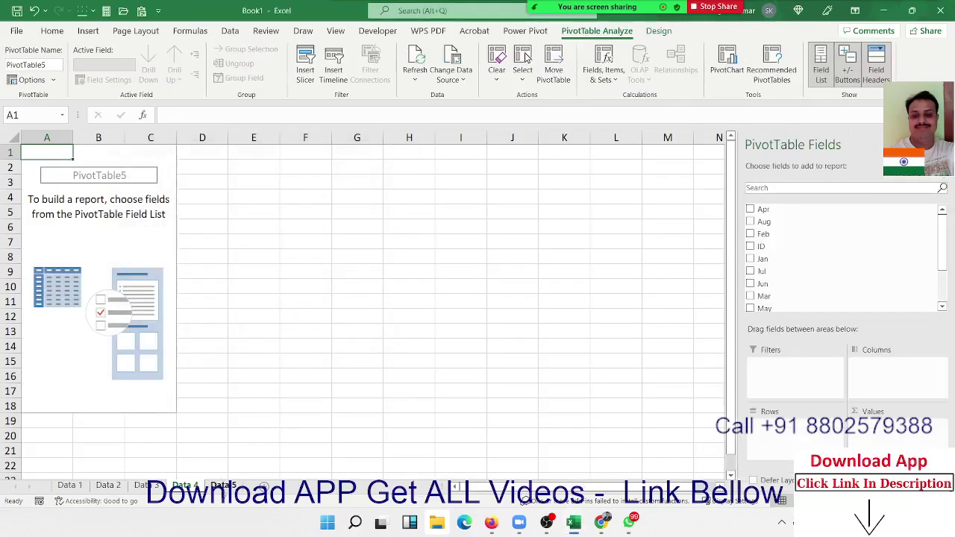
Step: Add the Name field to Rows in PivotTable5, then switch to the Data 3 sheet
{"action": "scroll", "coordinate": [810, 250], "scroll_direction": "down", "scroll_amount": 2}
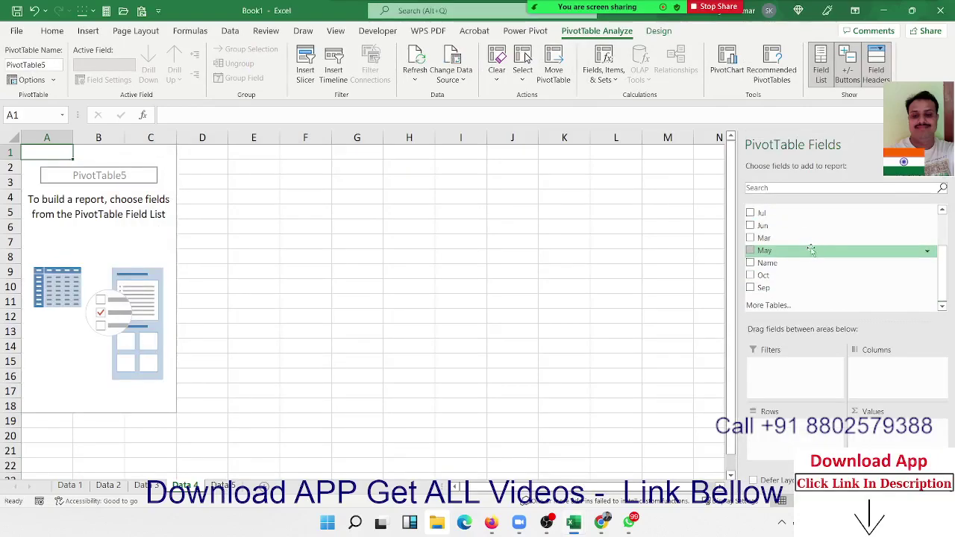
{"action": "mouse_move", "coordinate": [769, 274]}
{"action": "left_mouse_down"}
{"action": "mouse_move", "coordinate": [804, 441]}
{"action": "mouse_move", "coordinate": [832, 287]}
{"action": "mouse_move", "coordinate": [802, 429]}
{"action": "left_mouse_up"}
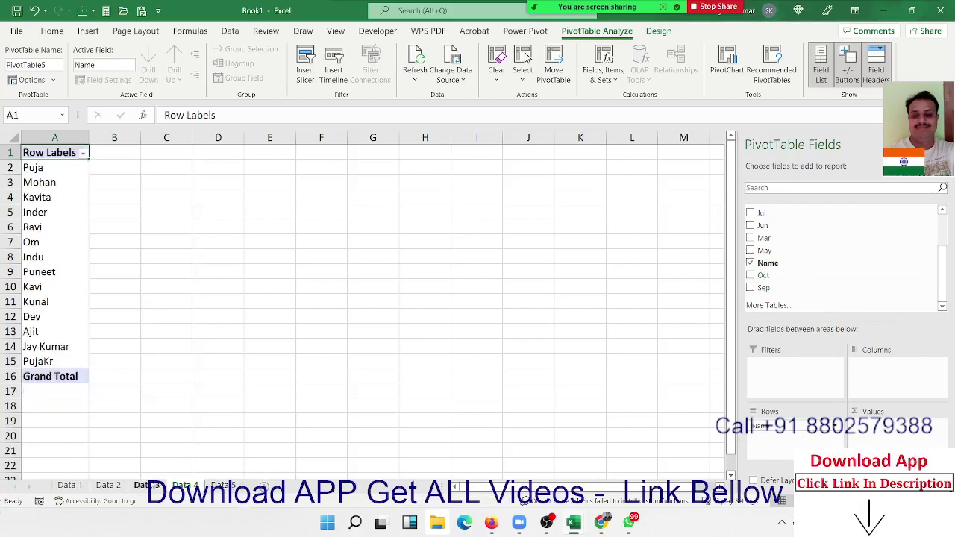
{"action": "left_click", "coordinate": [147, 484]}
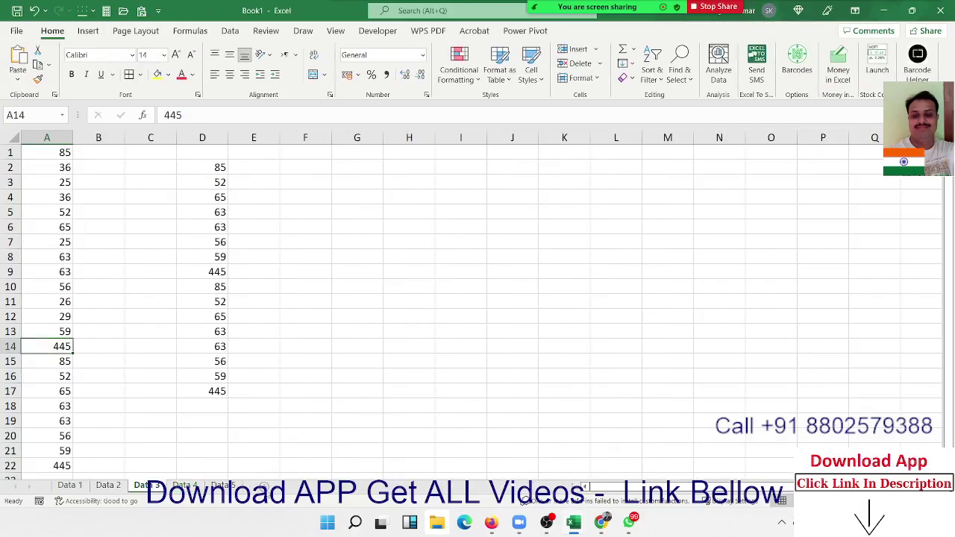
Step: Add Sheet6 and begin an external-source PivotTable, browsing for a data source file
{"action": "left_click", "coordinate": [253, 486]}
{"action": "left_click", "coordinate": [88, 30]}
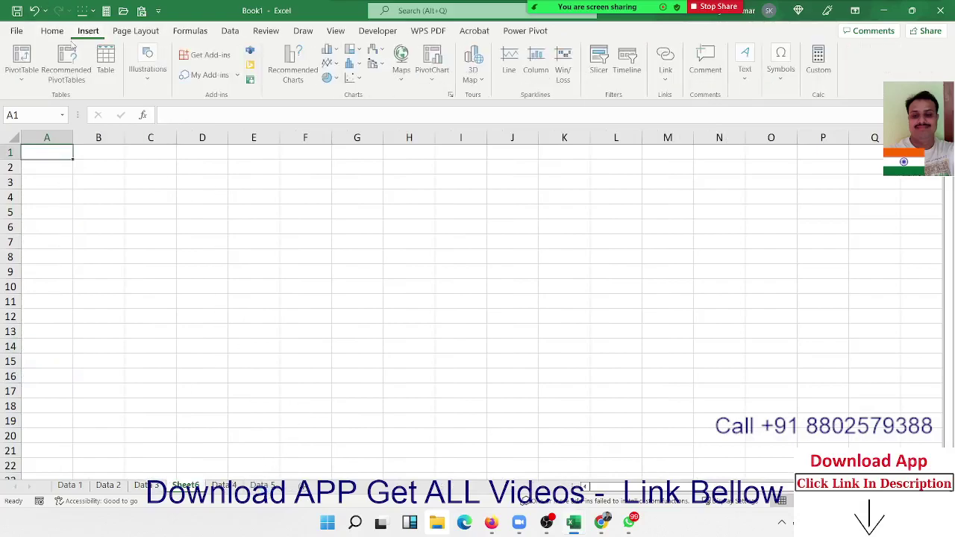
{"action": "left_click", "coordinate": [23, 79]}
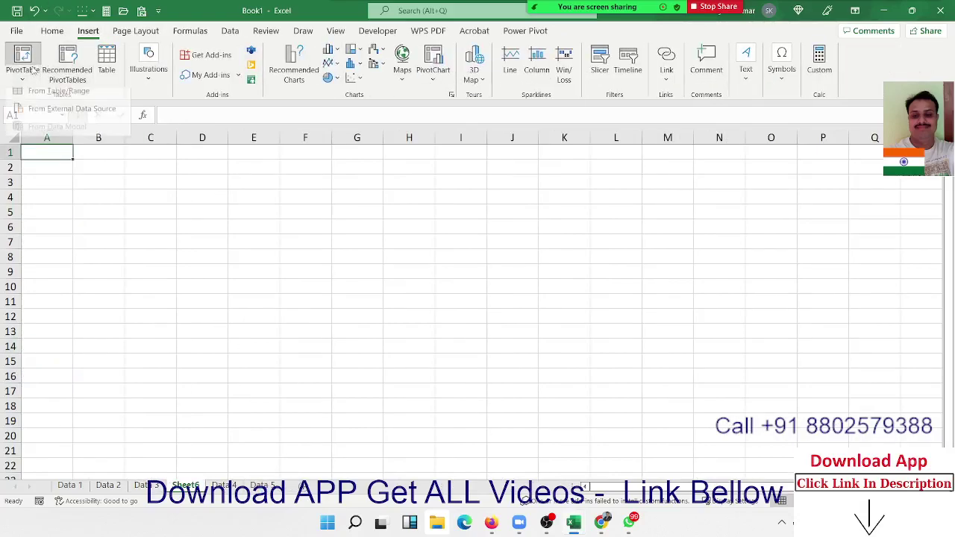
{"action": "left_click", "coordinate": [50, 112]}
{"action": "left_click", "coordinate": [158, 196]}
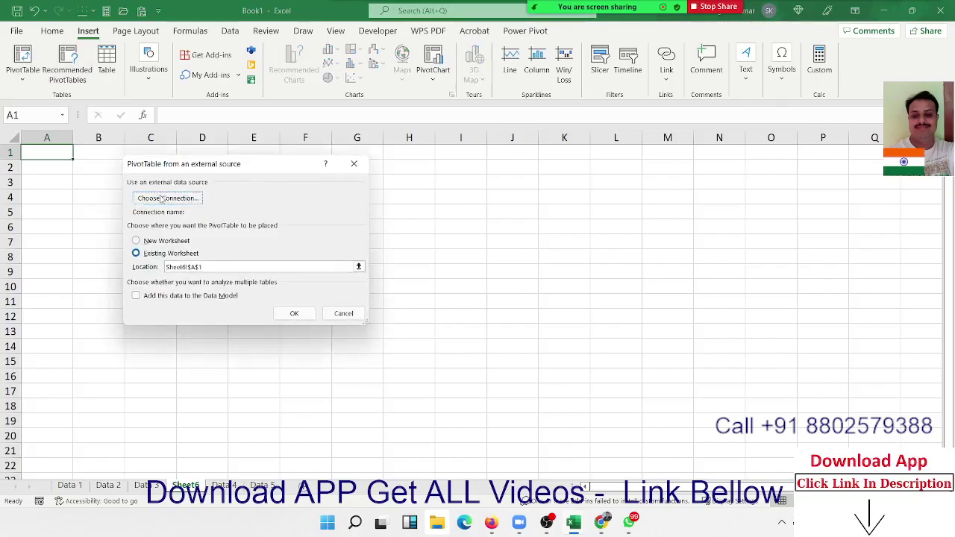
{"action": "left_click", "coordinate": [146, 381]}
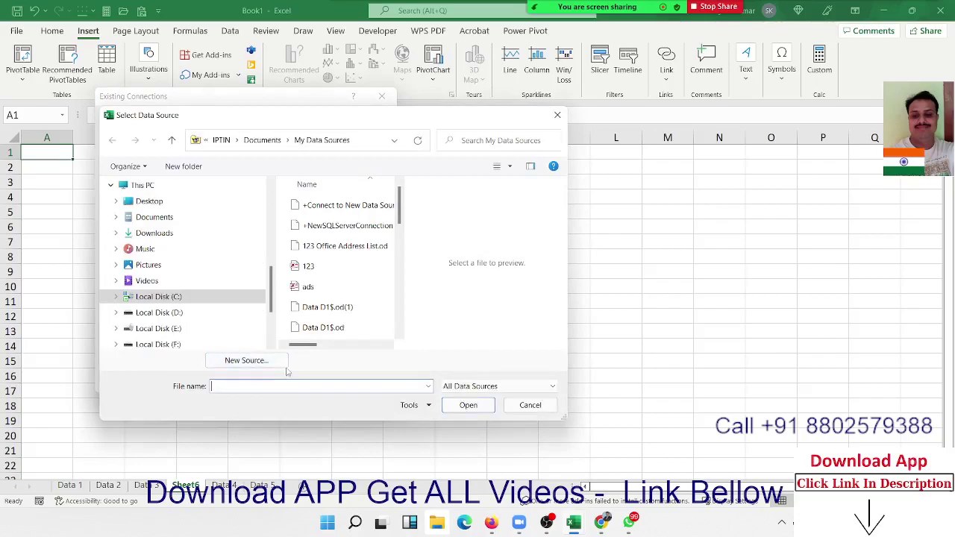
Step: In the Data Connection Wizard, look through Oracle OLE DB, ODBC DSN and Data Feed source types
{"action": "left_click", "coordinate": [246, 405]}
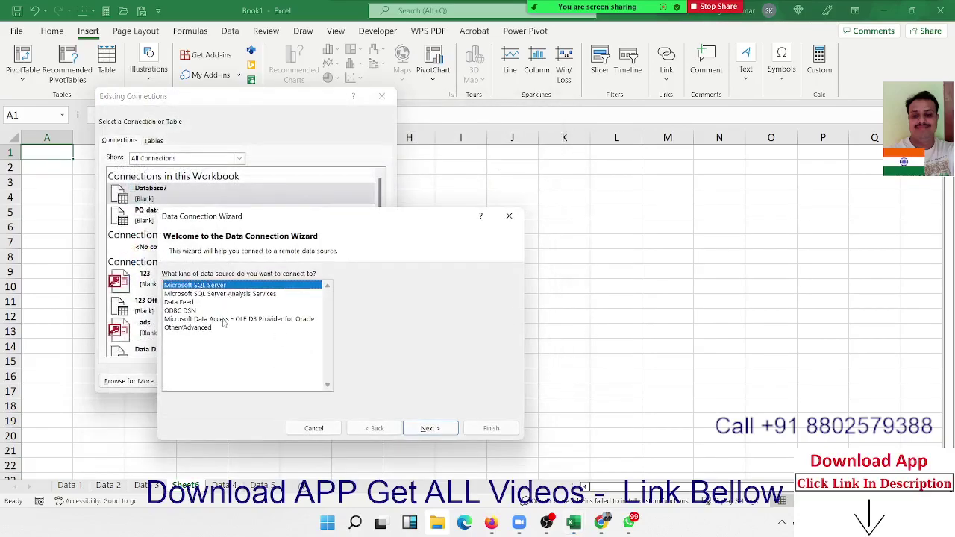
{"action": "left_click", "coordinate": [224, 320]}
{"action": "left_click", "coordinate": [215, 311]}
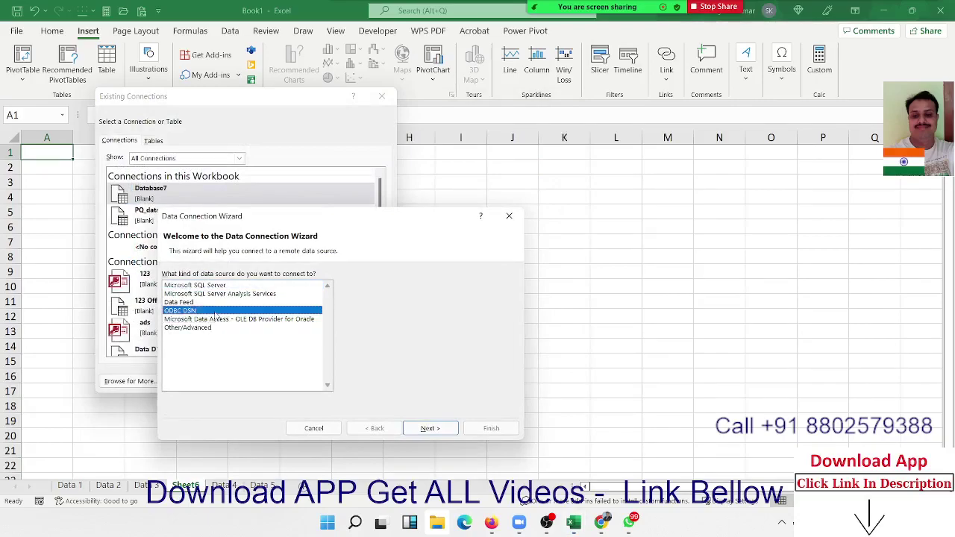
{"action": "left_click", "coordinate": [213, 301]}
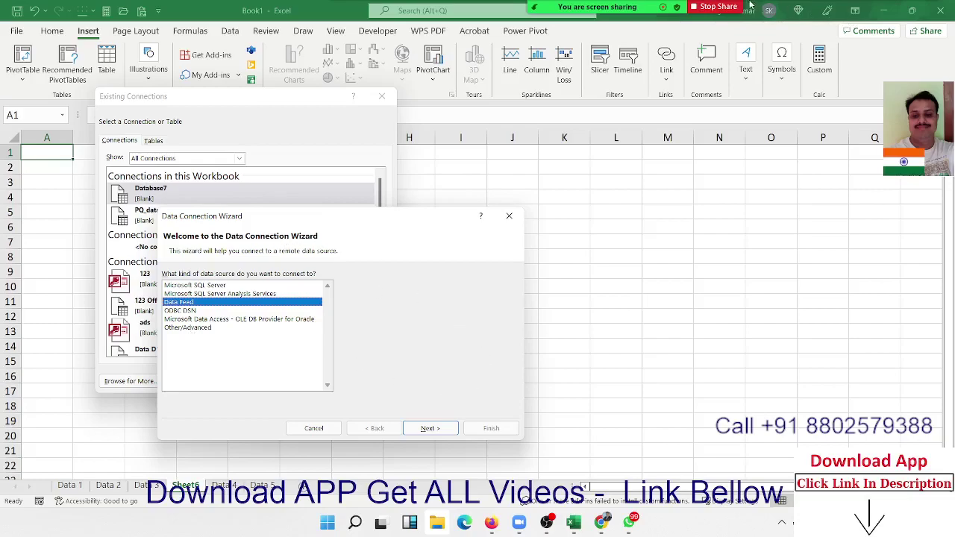
Step: Close the wizard, file browser and connections list, cancelling the PivotTable setup
{"action": "left_click", "coordinate": [508, 216]}
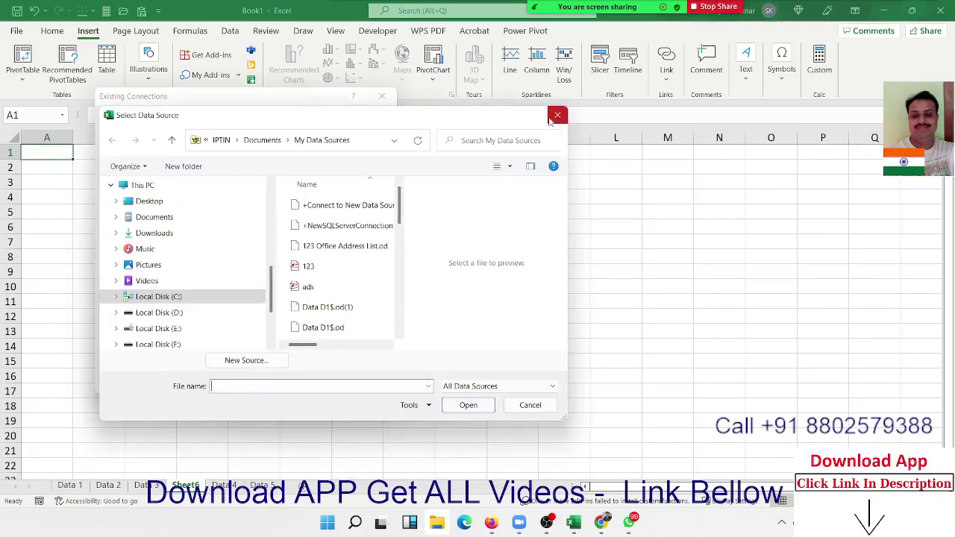
{"action": "key", "text": "Escape"}
{"action": "left_click", "coordinate": [381, 96]}
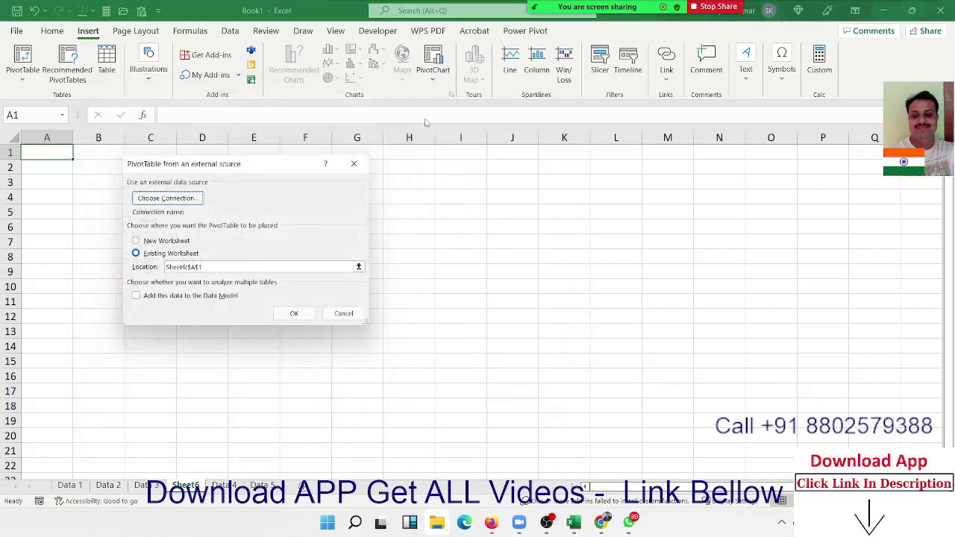
{"action": "left_click", "coordinate": [355, 163]}
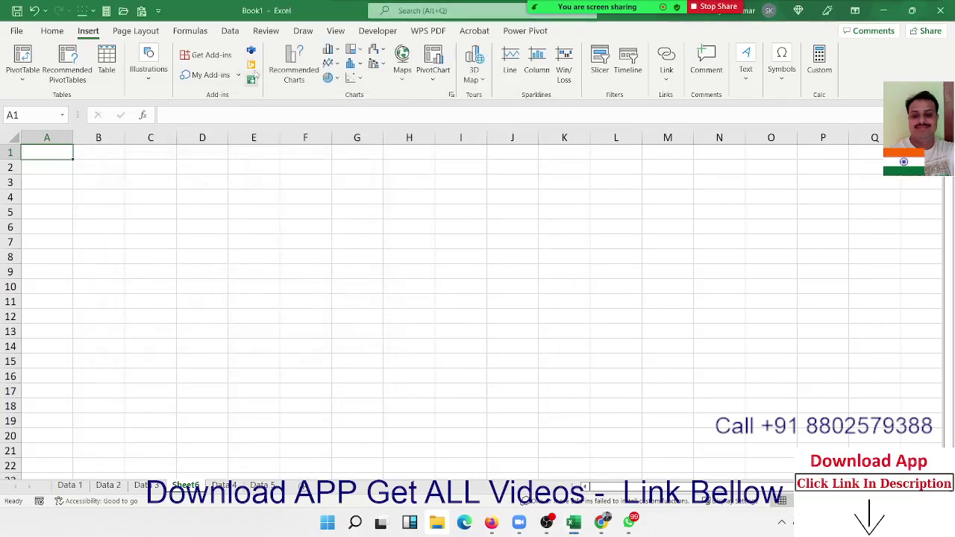
{"action": "left_click", "coordinate": [228, 31]}
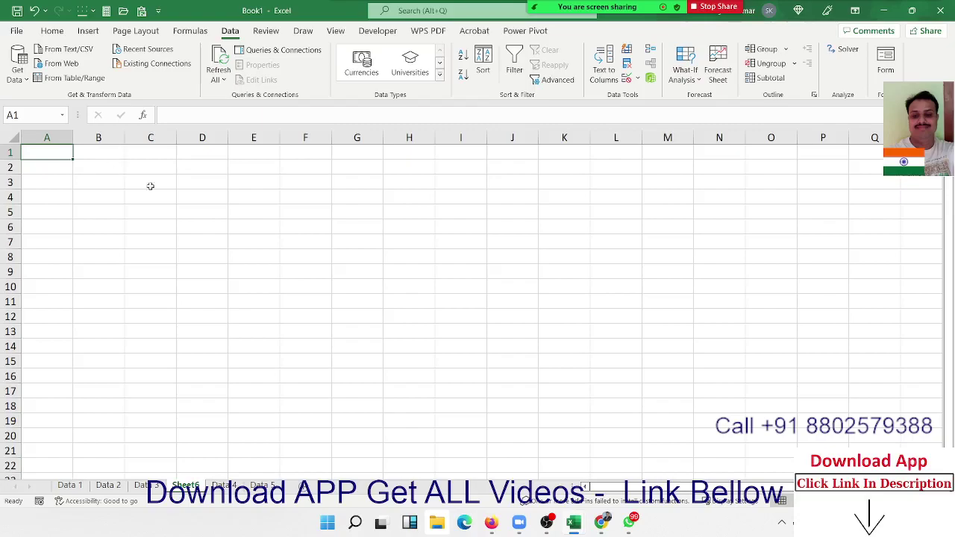
{"action": "left_click", "coordinate": [54, 31]}
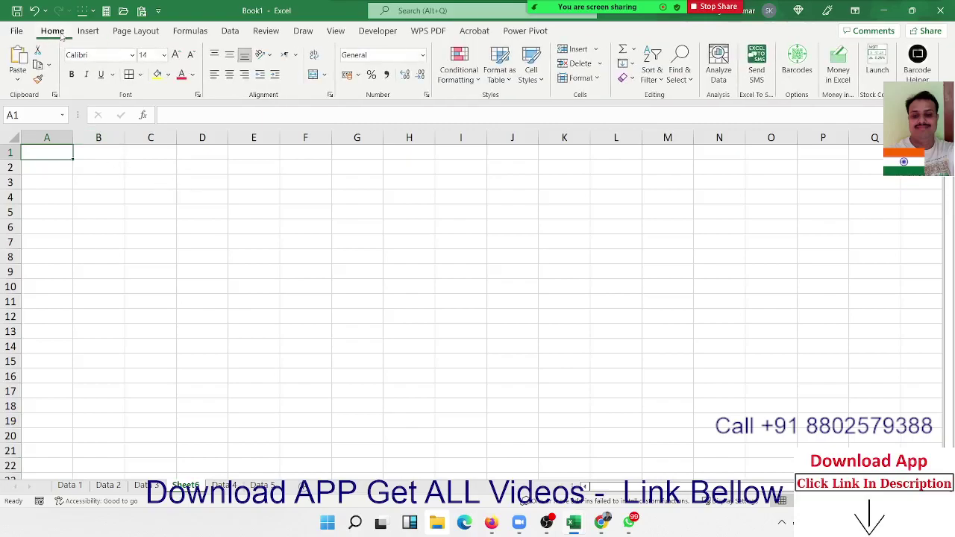
{"action": "left_click", "coordinate": [88, 33]}
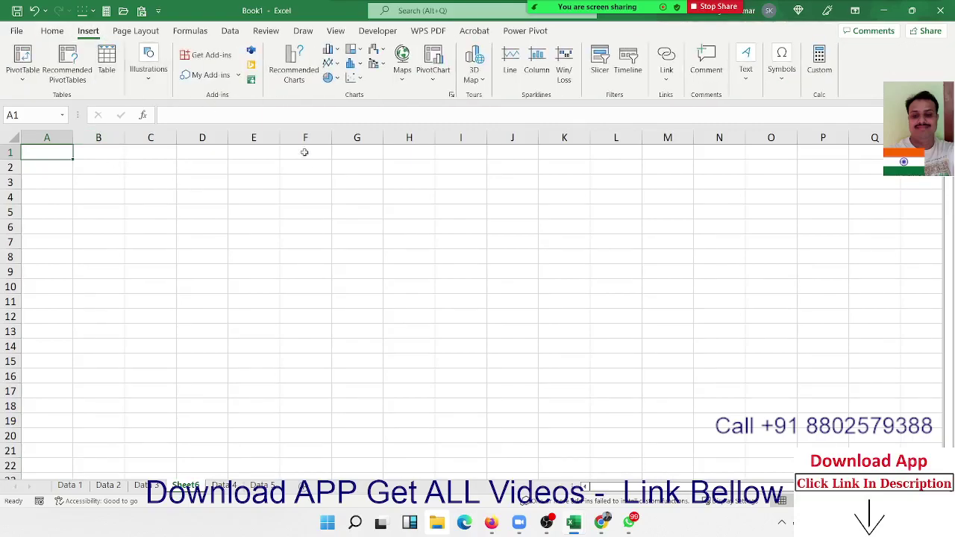
{"action": "left_click", "coordinate": [314, 200]}
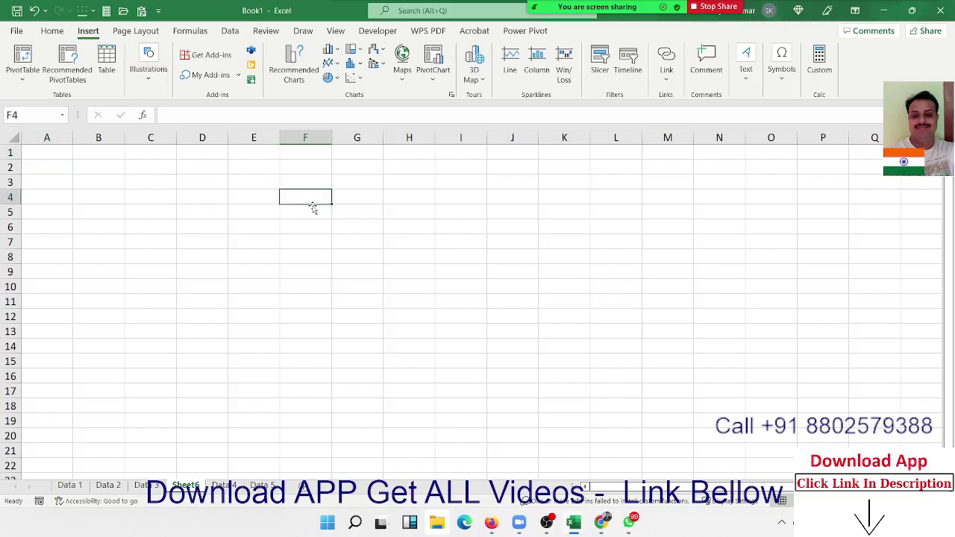